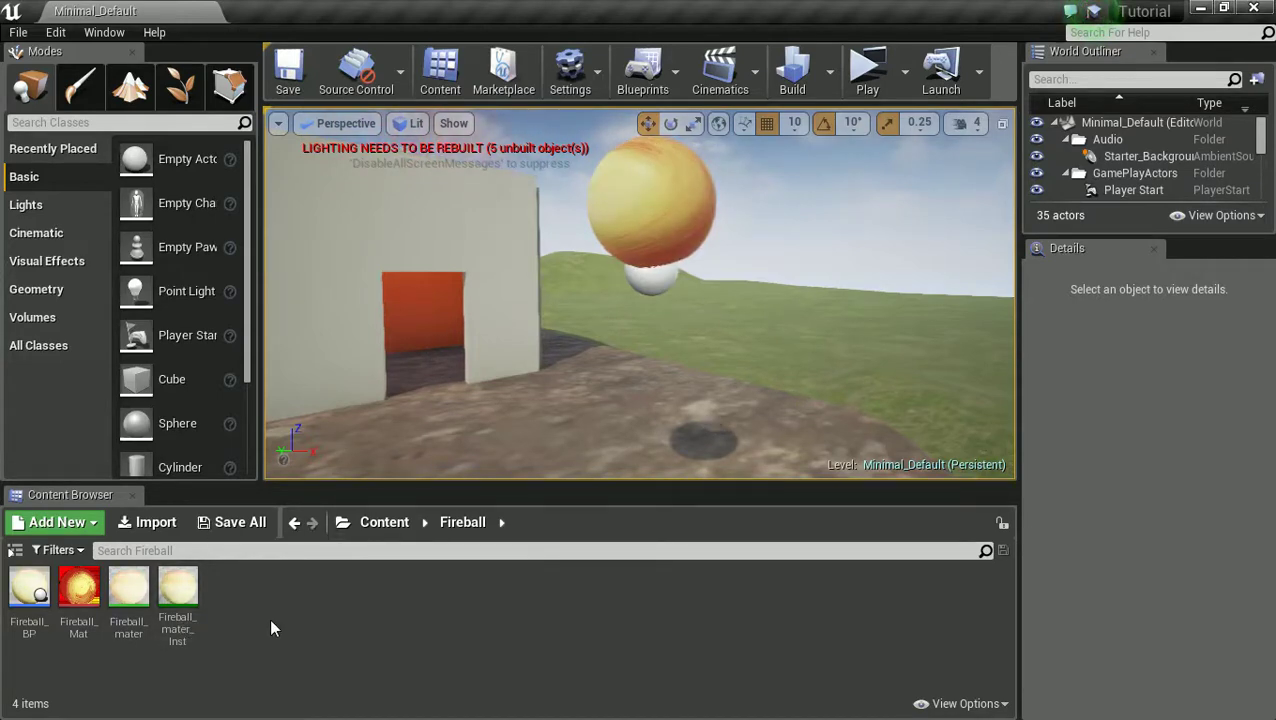
Open the Fireball_BP blueprint and inspect its fireball mesh in the 3D viewport
double_click(32, 594)
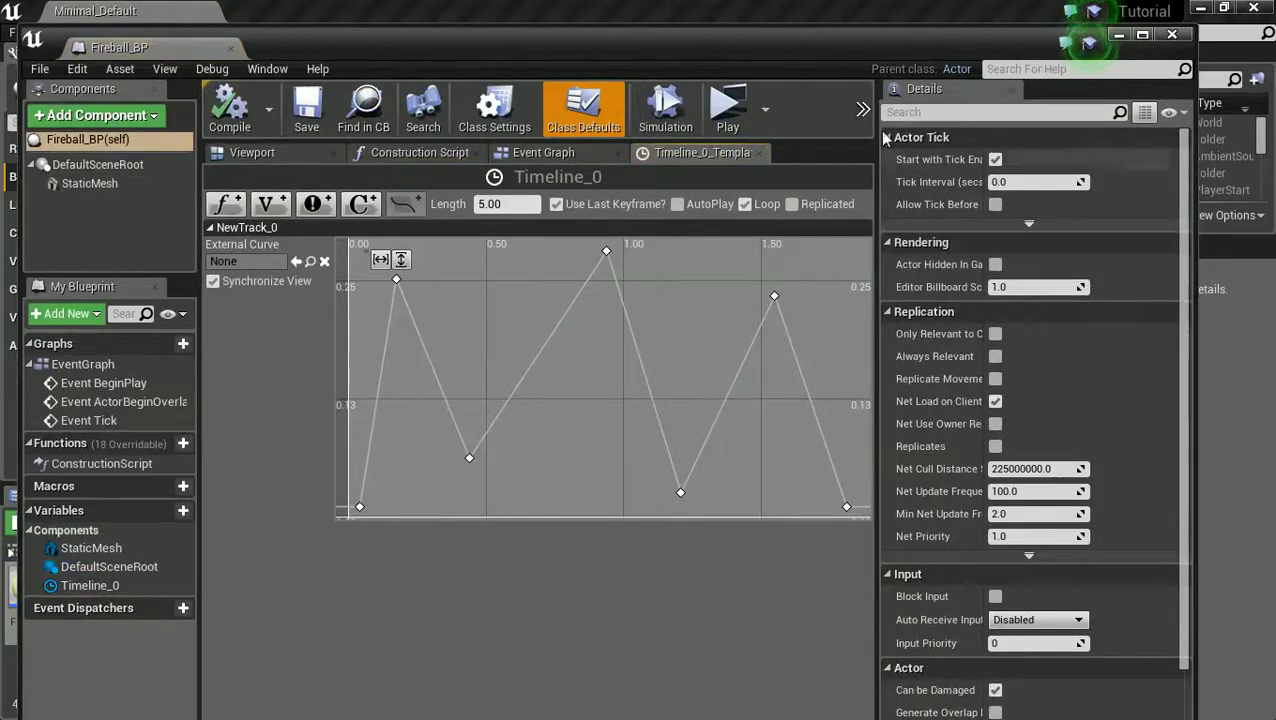
drag(717, 46, 789, 25)
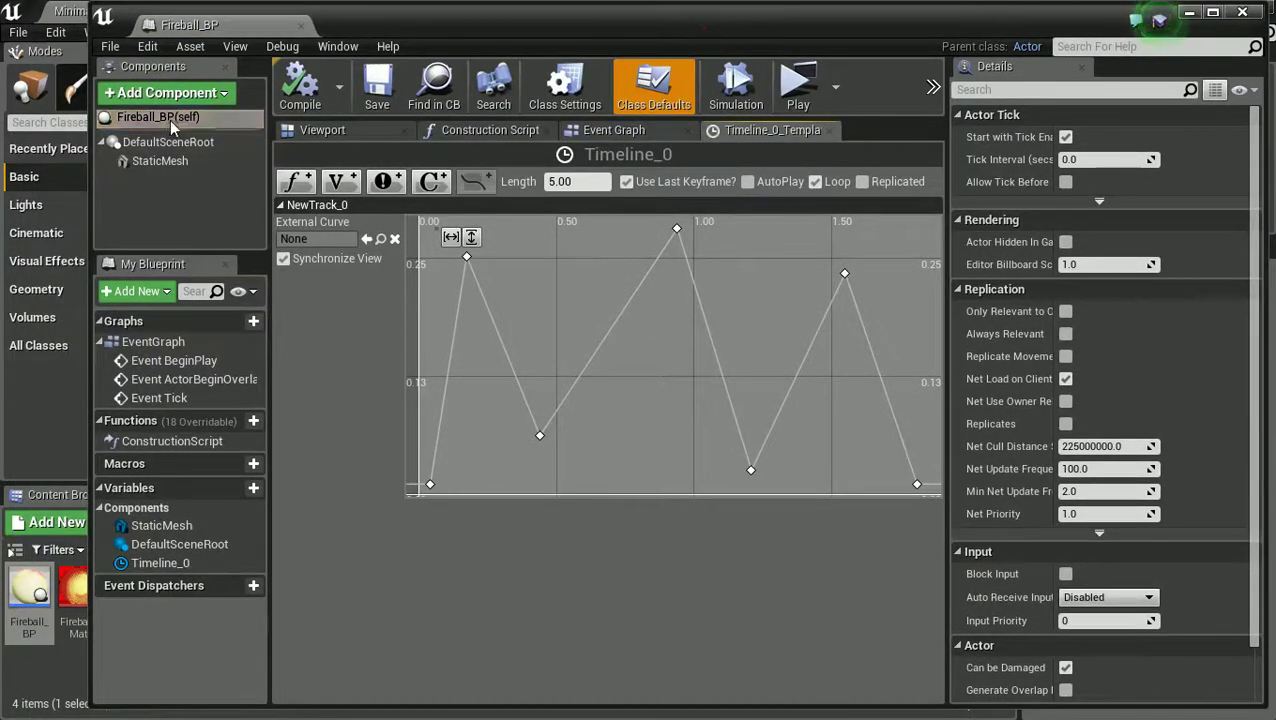
click(323, 133)
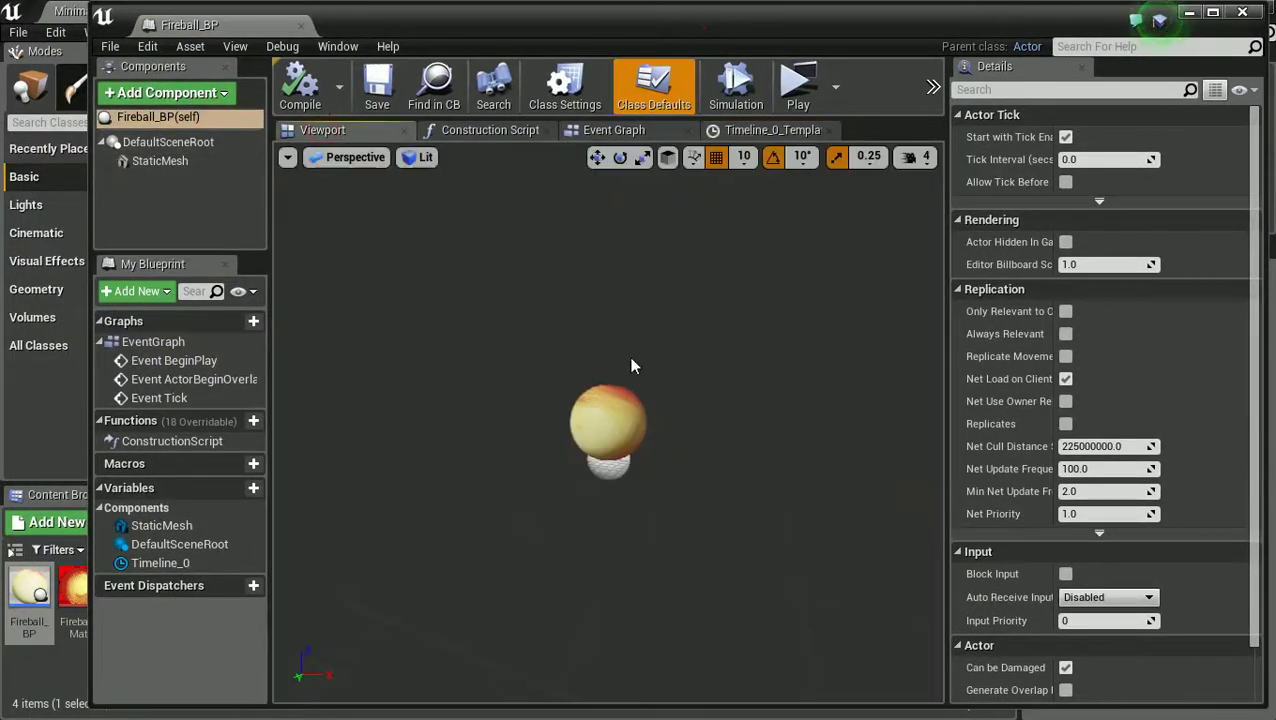
scroll(600, 430, up, 6)
scroll(607, 436, down, 3)
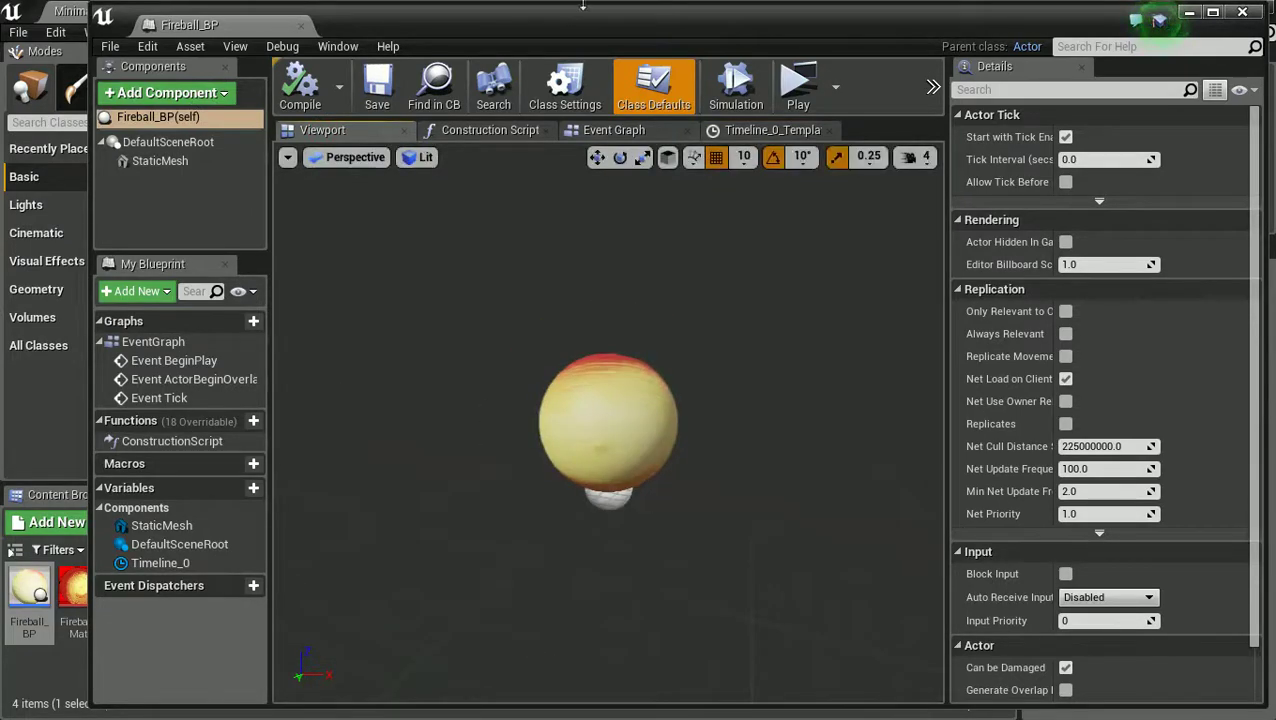
click(160, 163)
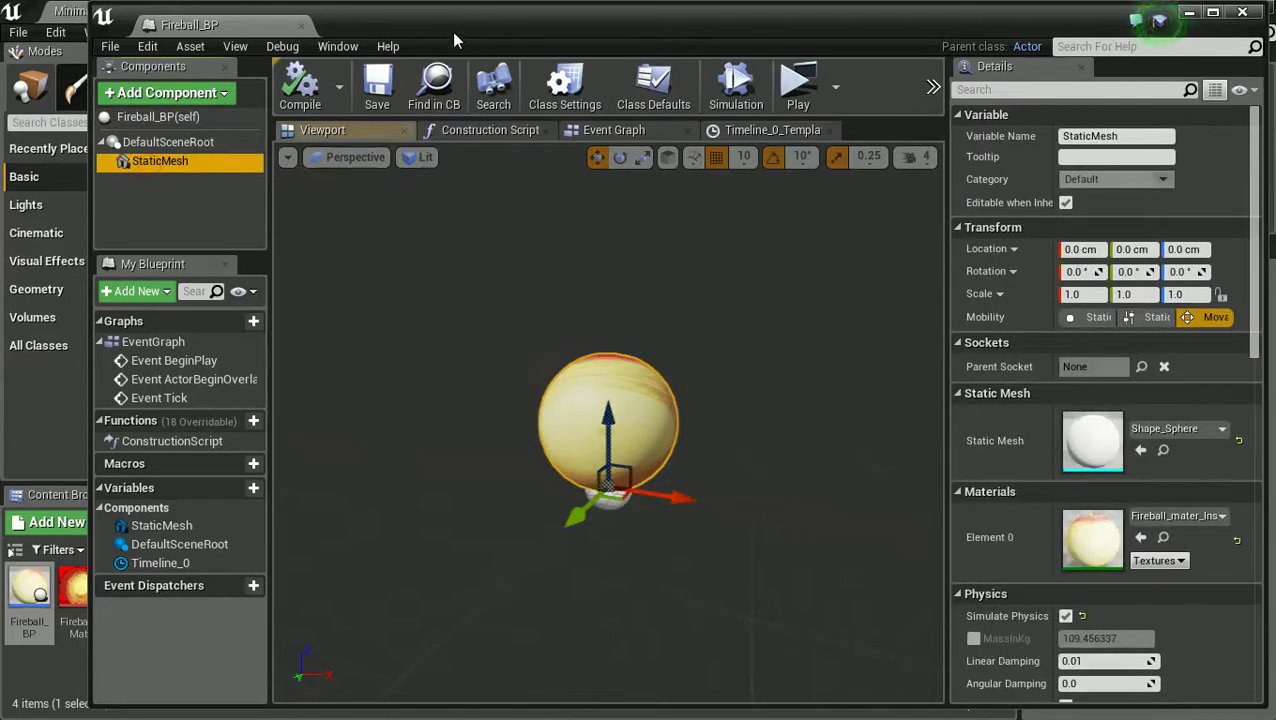
click(158, 217)
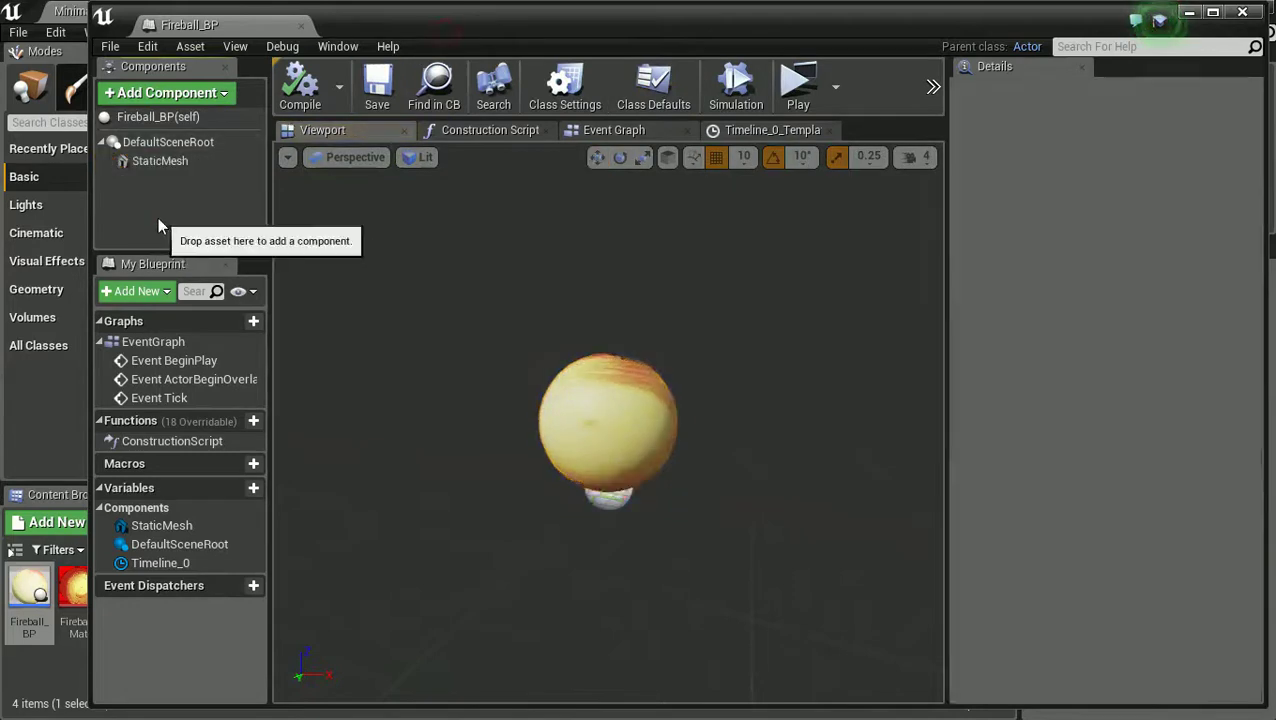
Add a Particle System component to the fireball blueprint, keeping its default name
click(218, 100)
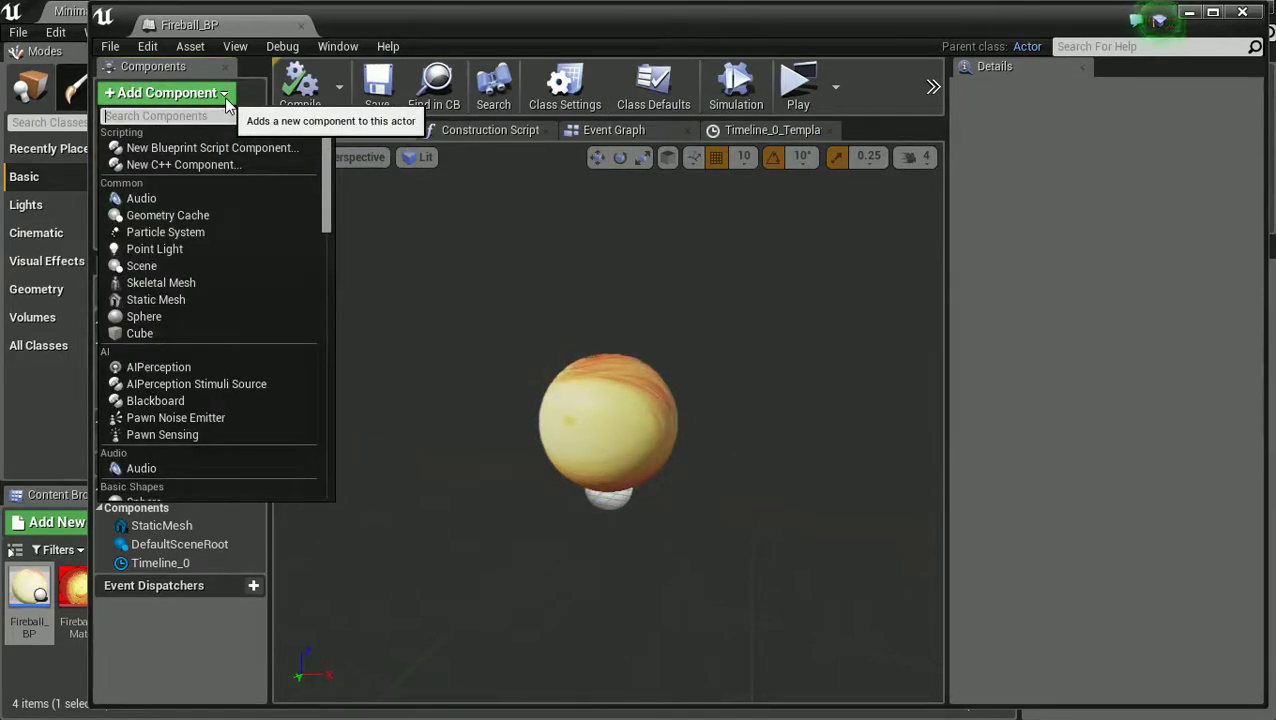
text(parti)
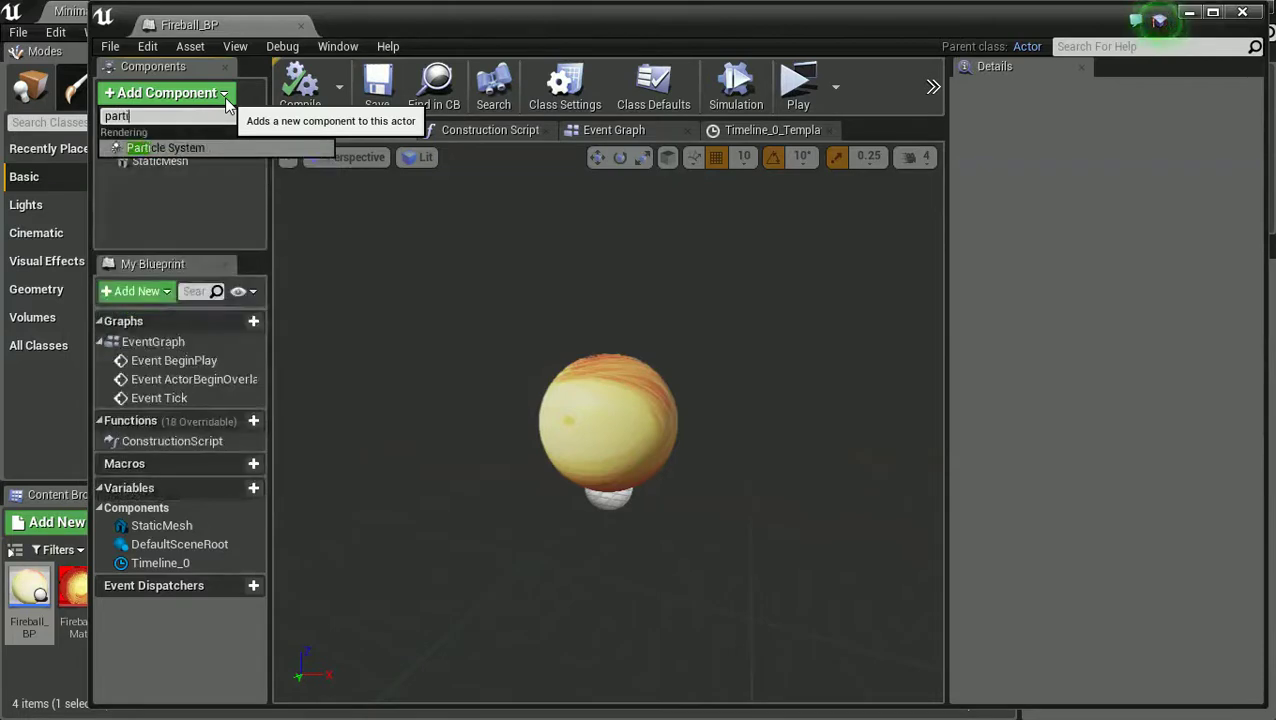
key(Return)
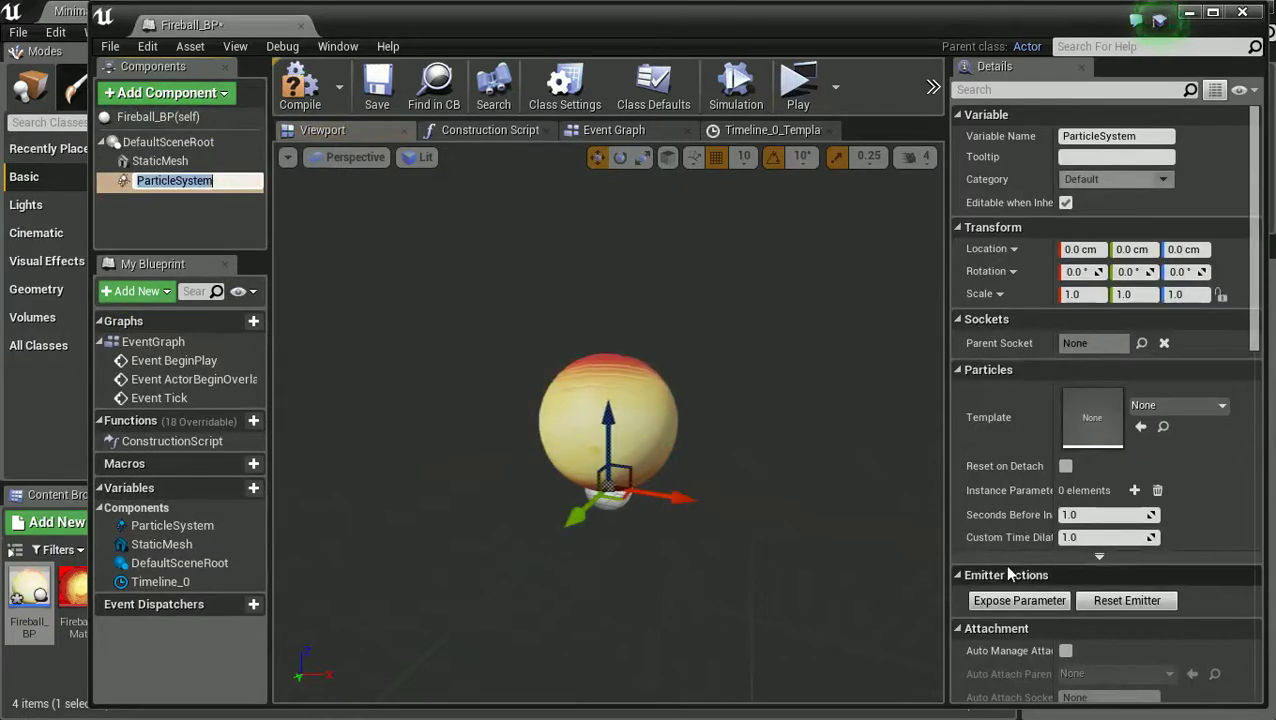
Assign P_Fire as the template of the new particle component and compile the blueprint
click(1166, 414)
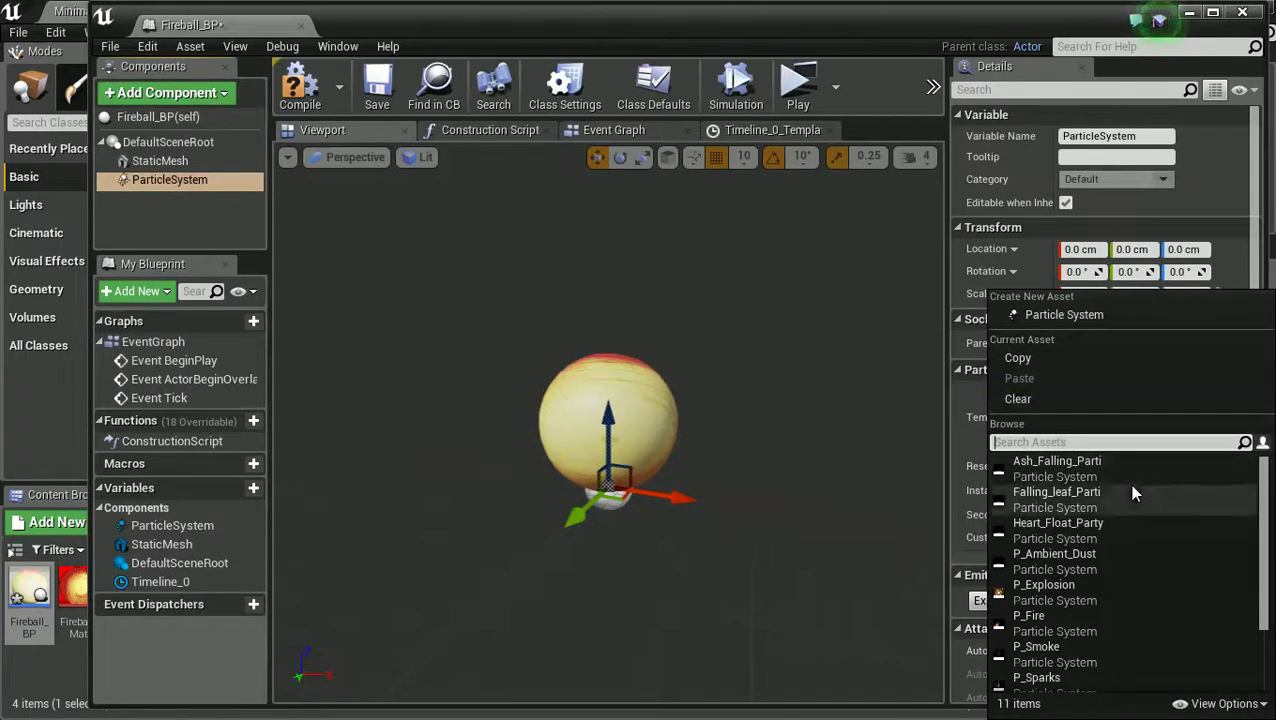
click(1056, 625)
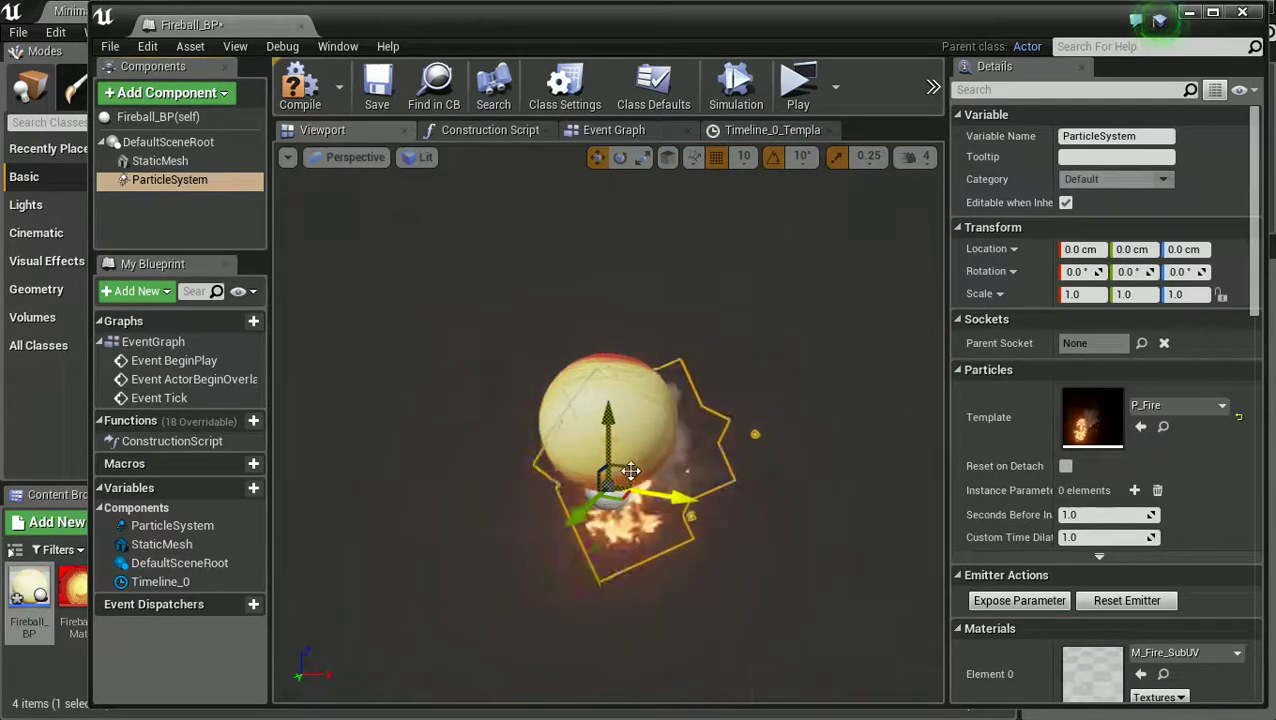
click(296, 100)
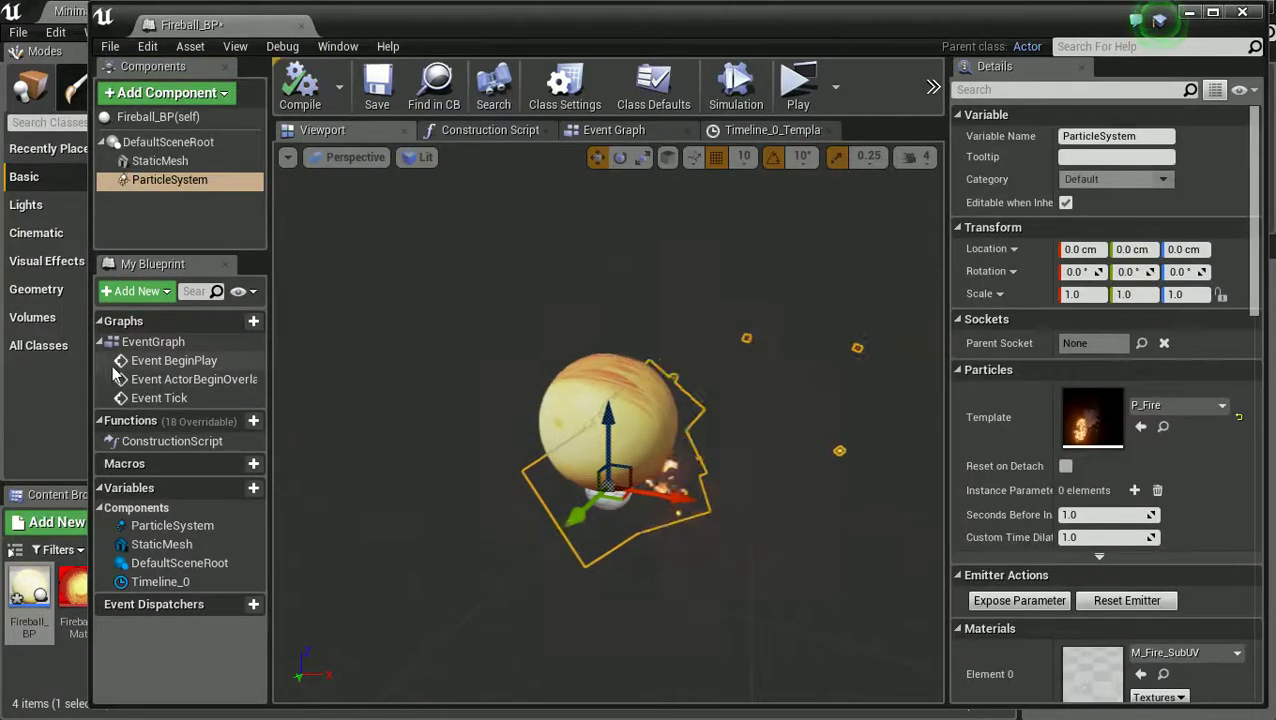
Play-test the level, moving forward and backward to examine the fire effect on the fireball, and exit the preview
drag(682, 33, 1274, 130)
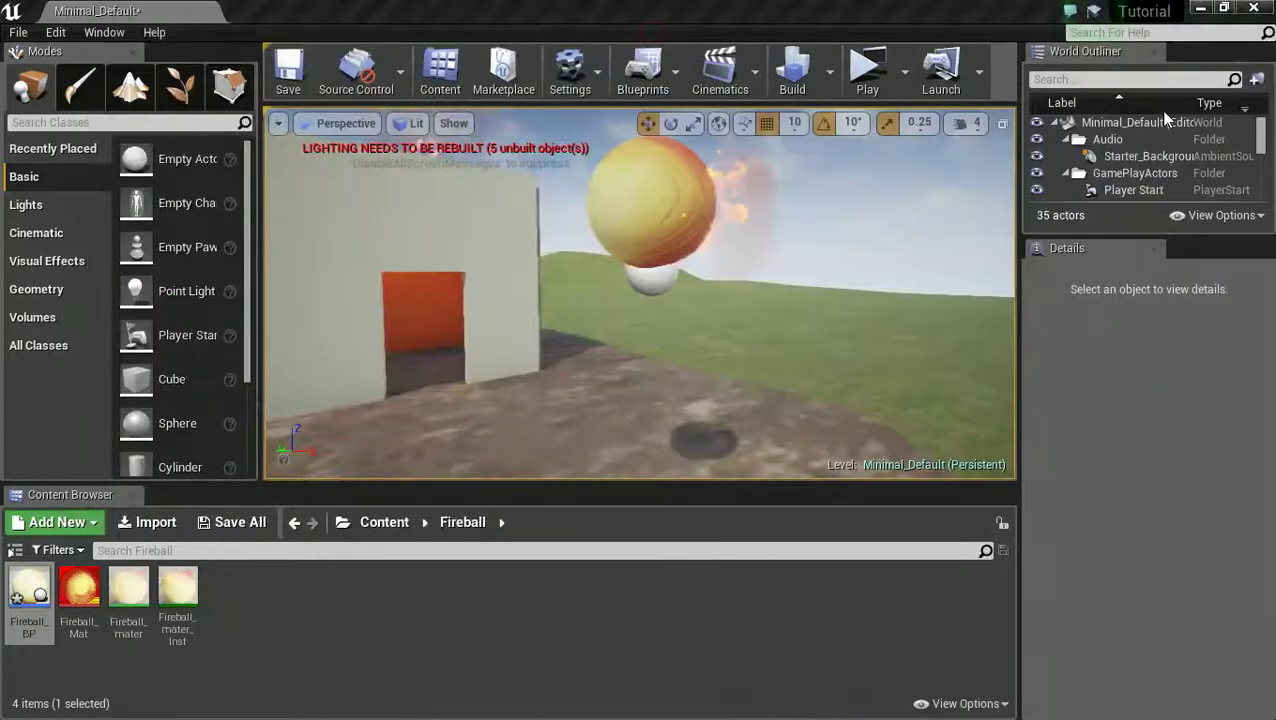
click(868, 77)
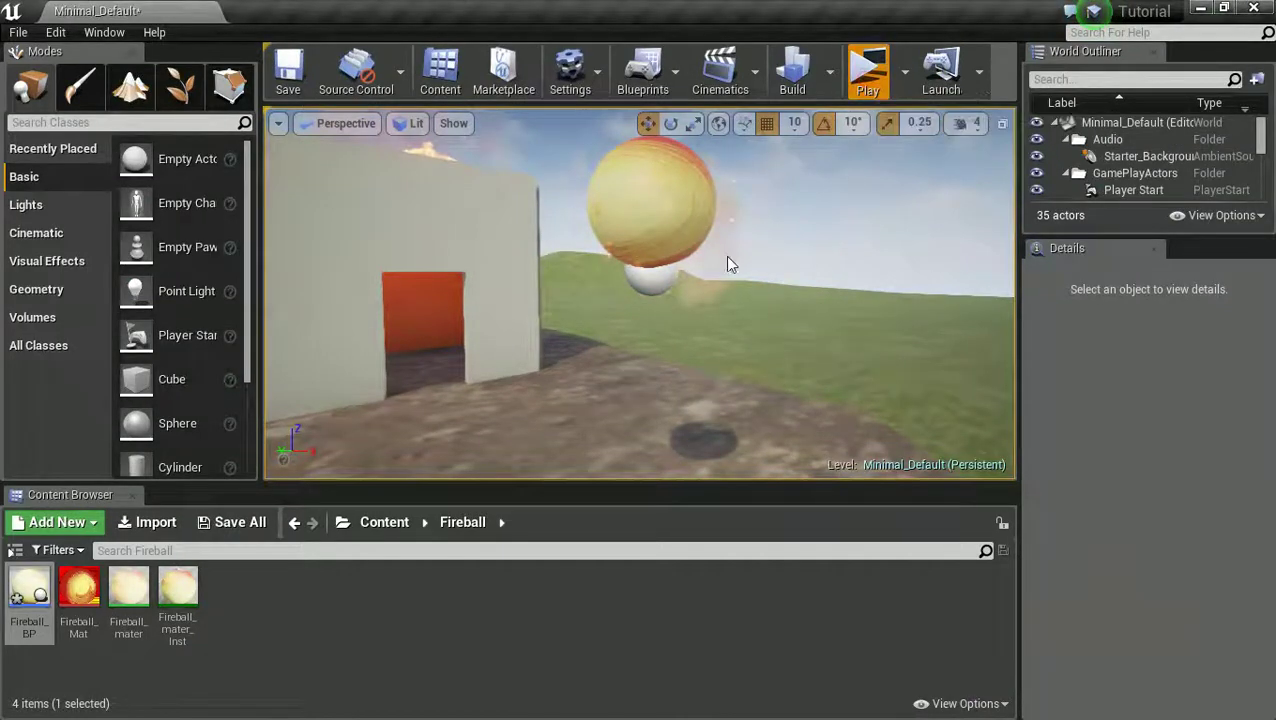
click(732, 272)
key(w)
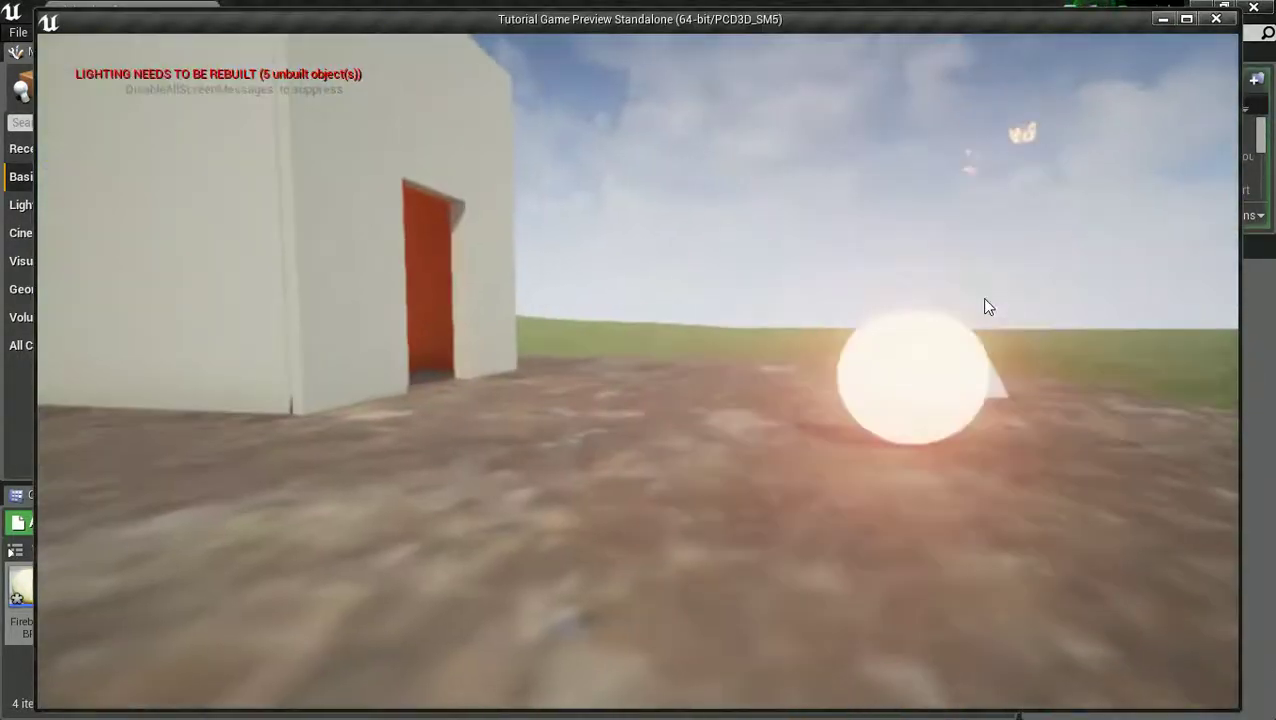
key(s)
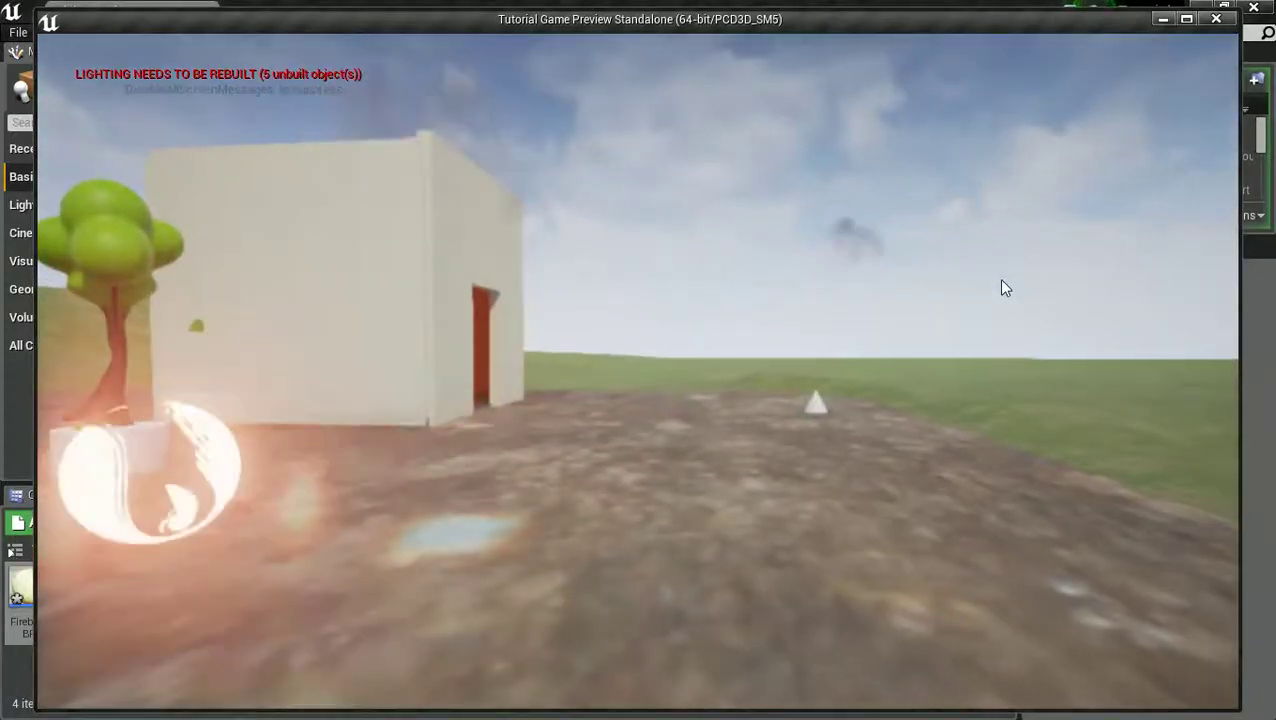
key(w)
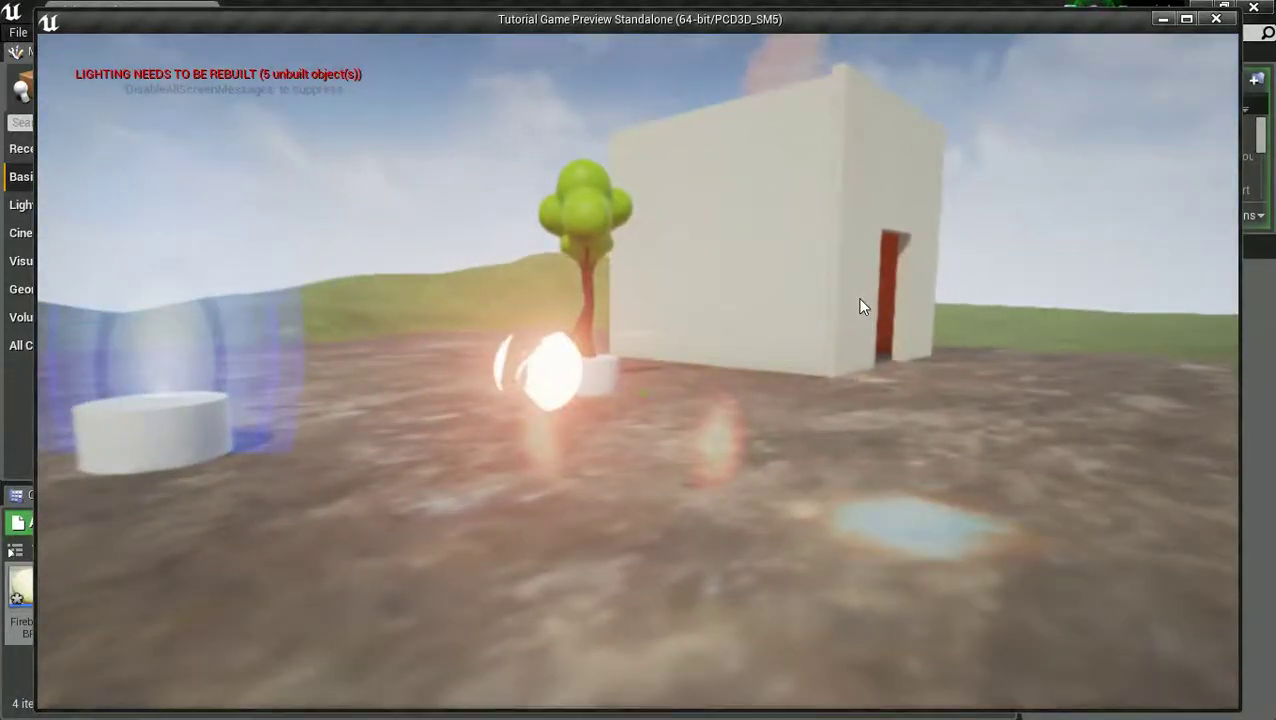
key(s)
key(w)
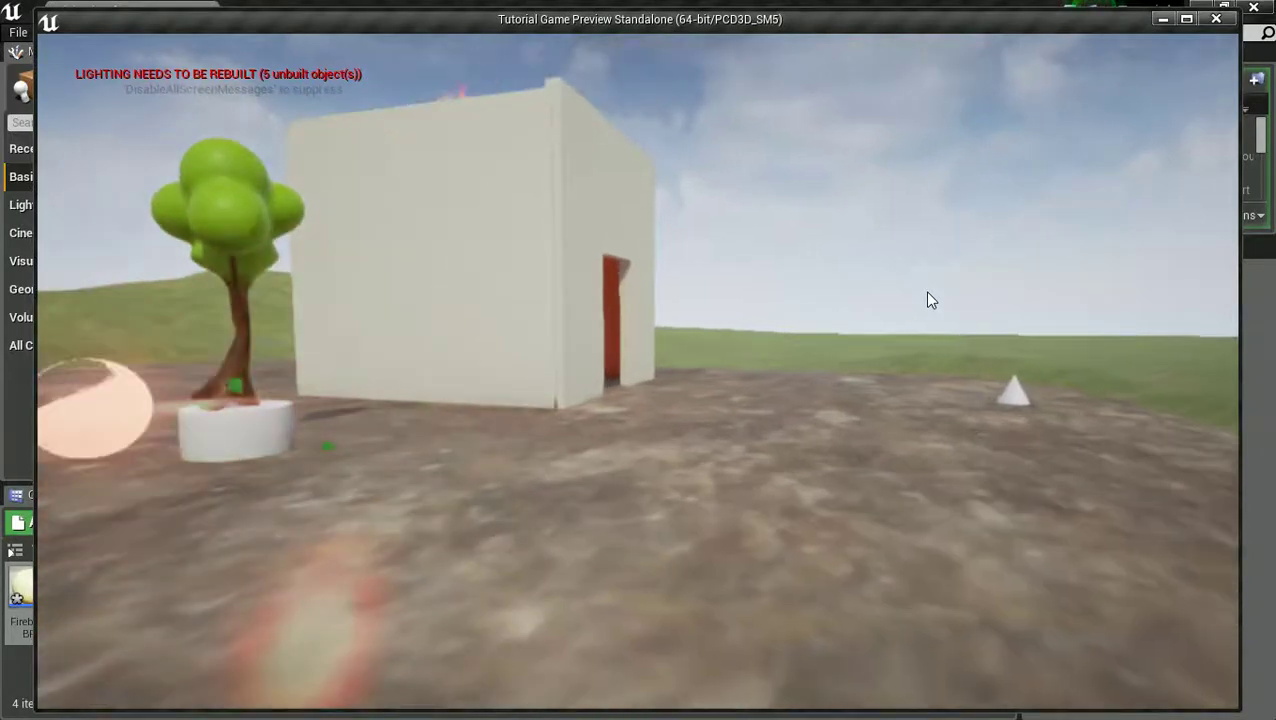
key(s)
key(Escape)
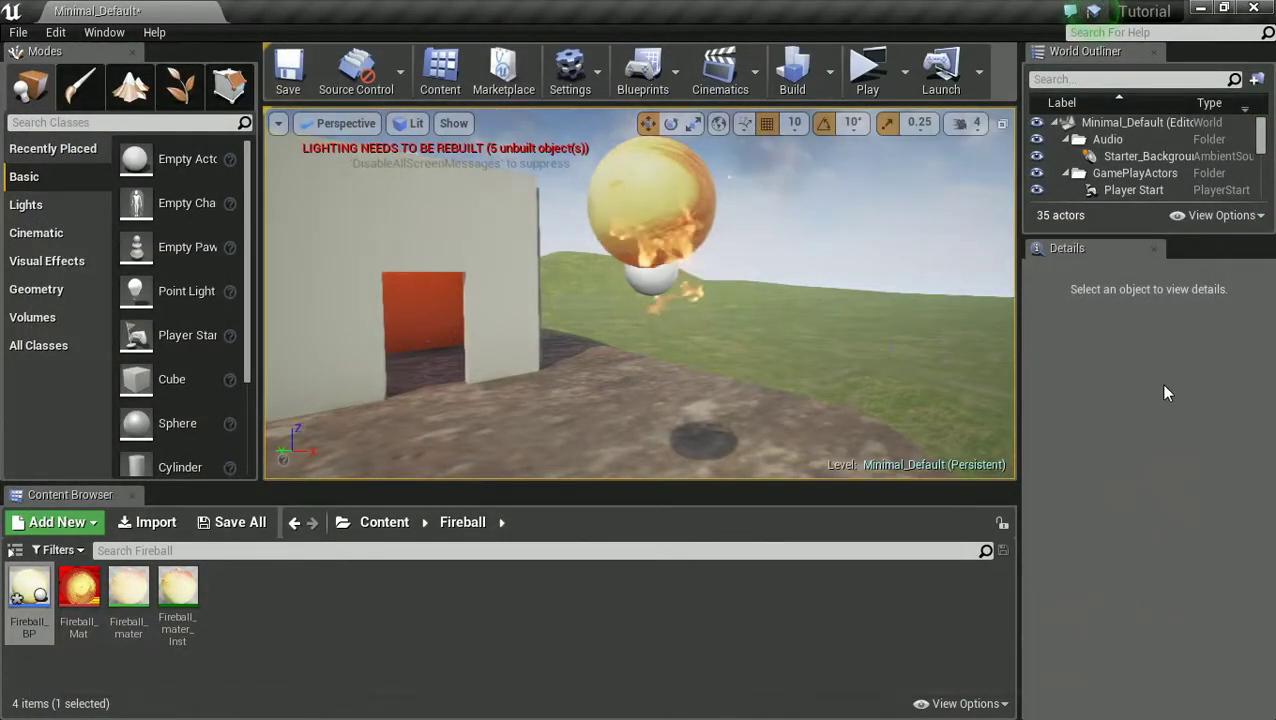
drag(1275, 68, 732, 45)
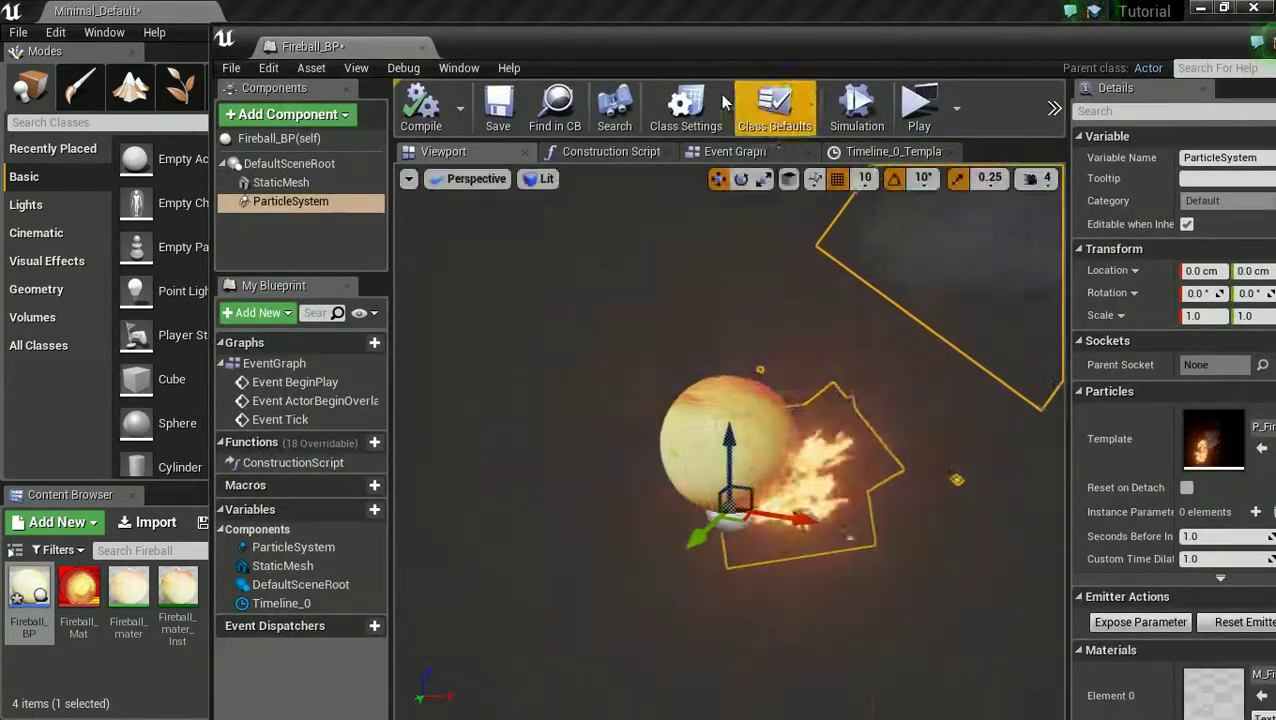
drag(650, 40, 1275, 60)
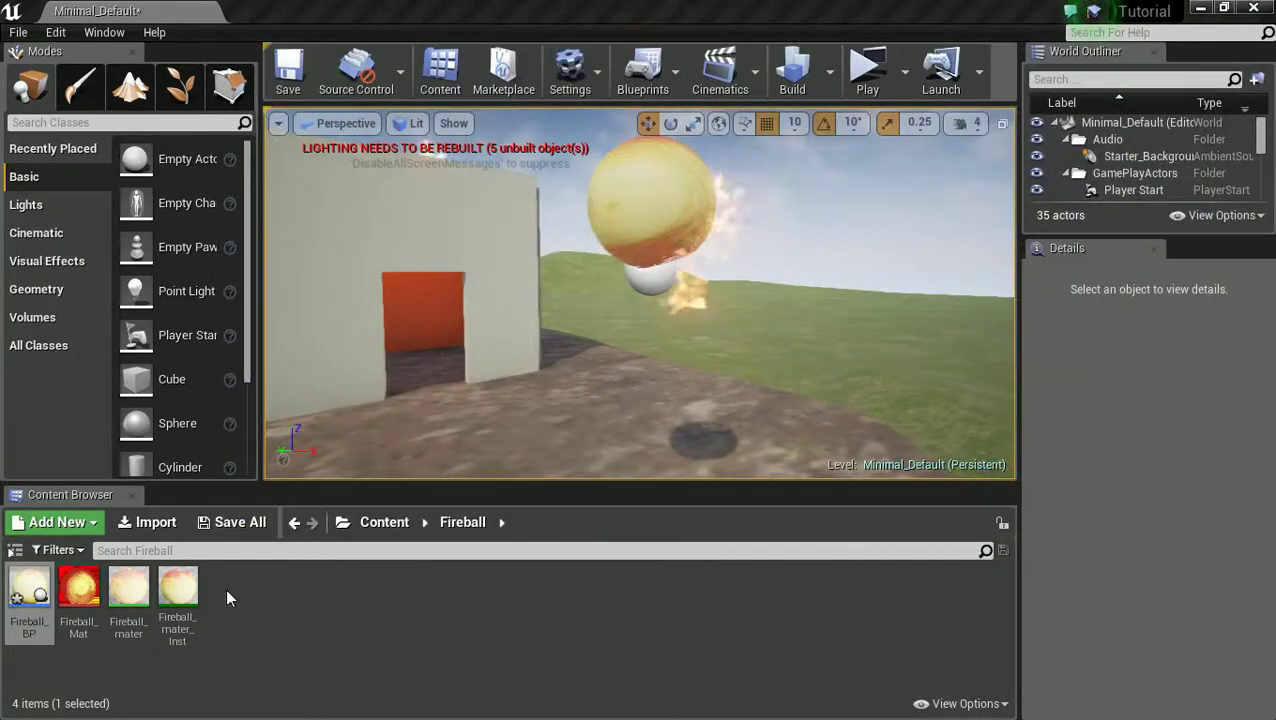
click(310, 624)
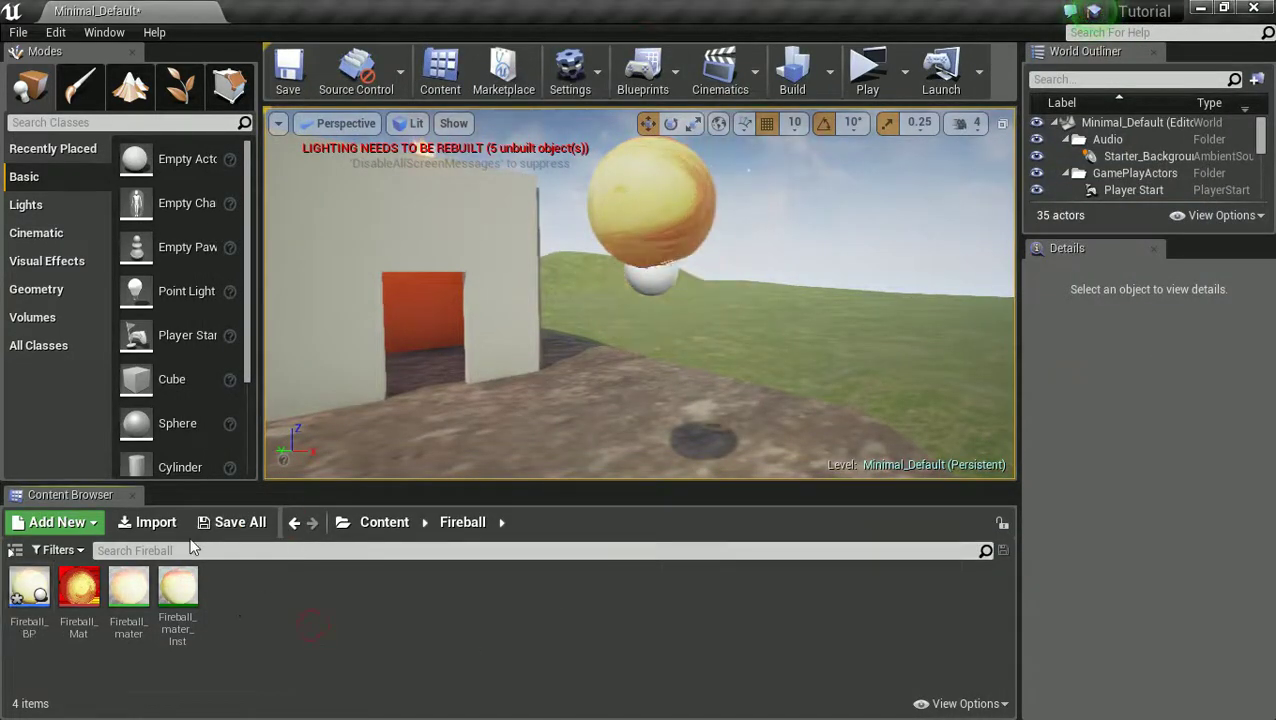
Browse to the Particles folder inside StarterContent
click(382, 522)
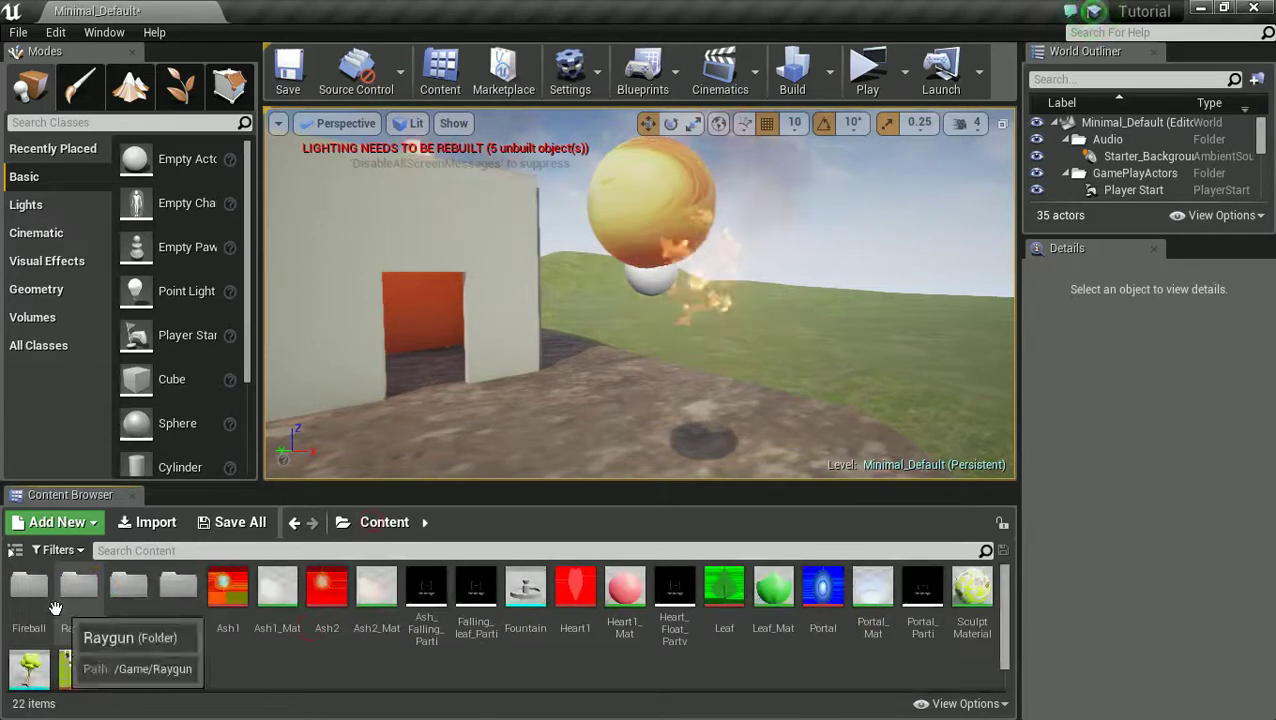
double_click(177, 598)
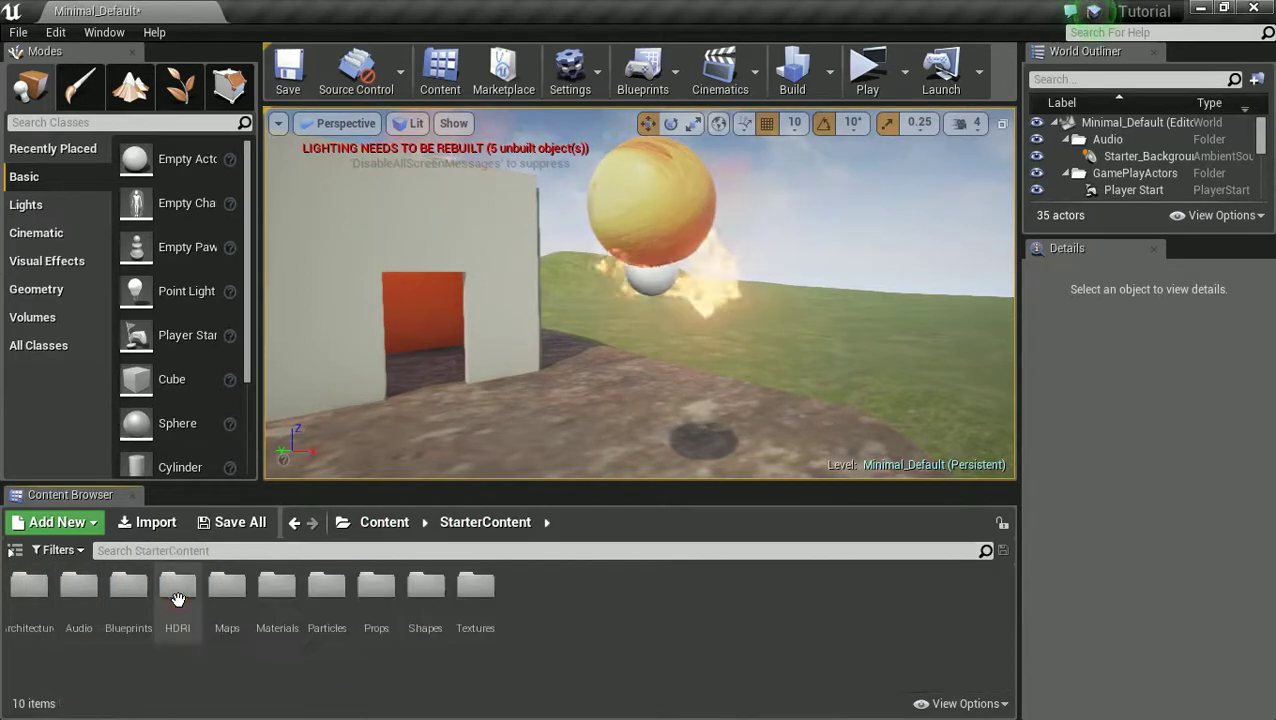
double_click(326, 588)
Duplicate the P_Fire particle system and name the copy P_fire2
click(178, 592)
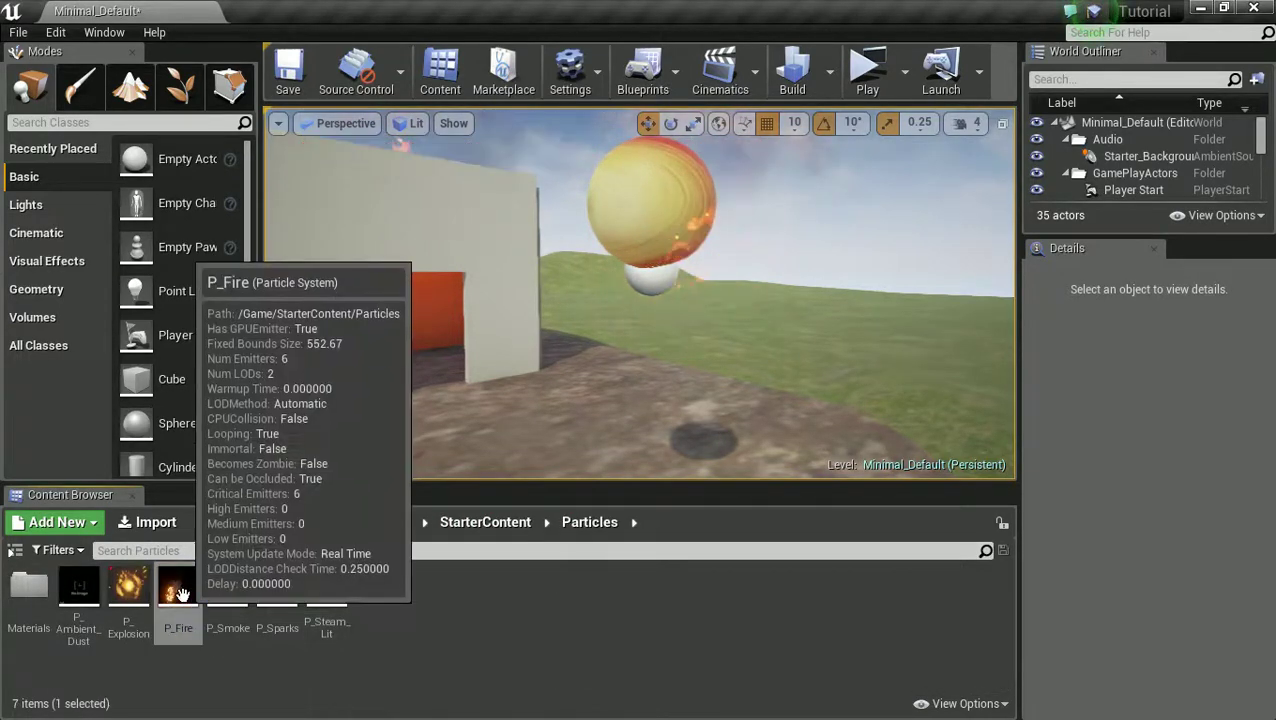
right_click(181, 594)
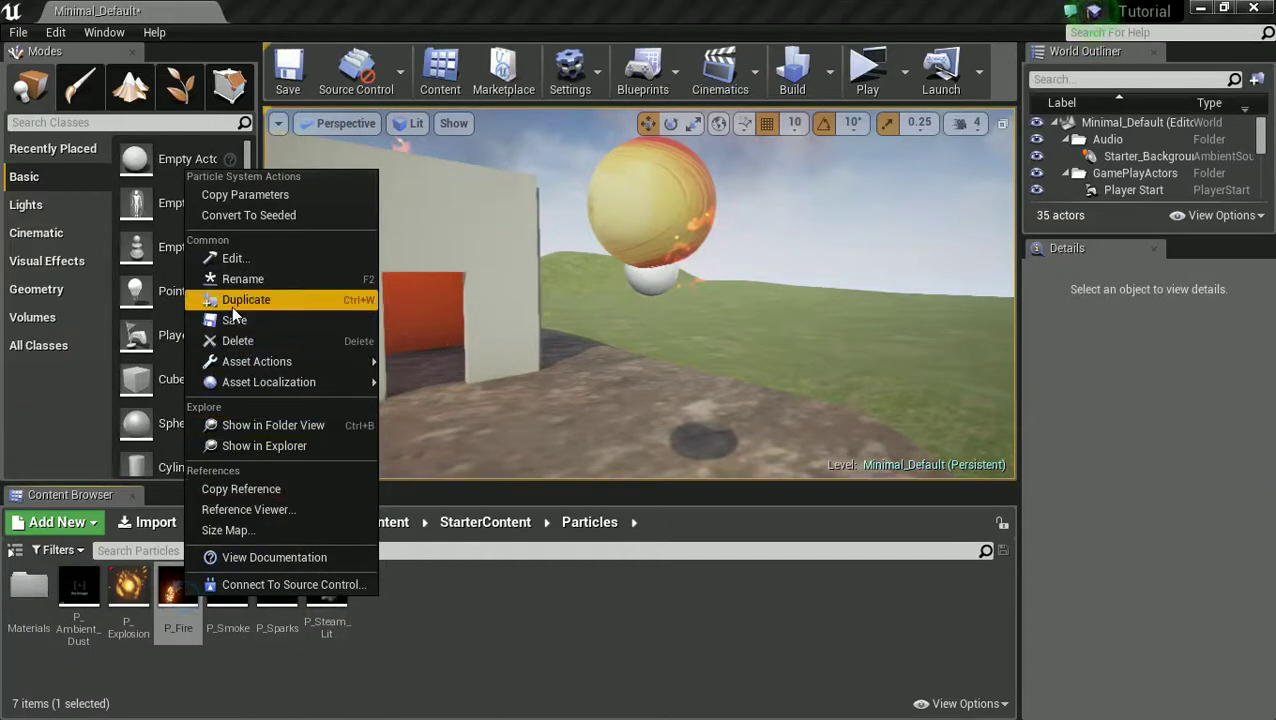
click(234, 298)
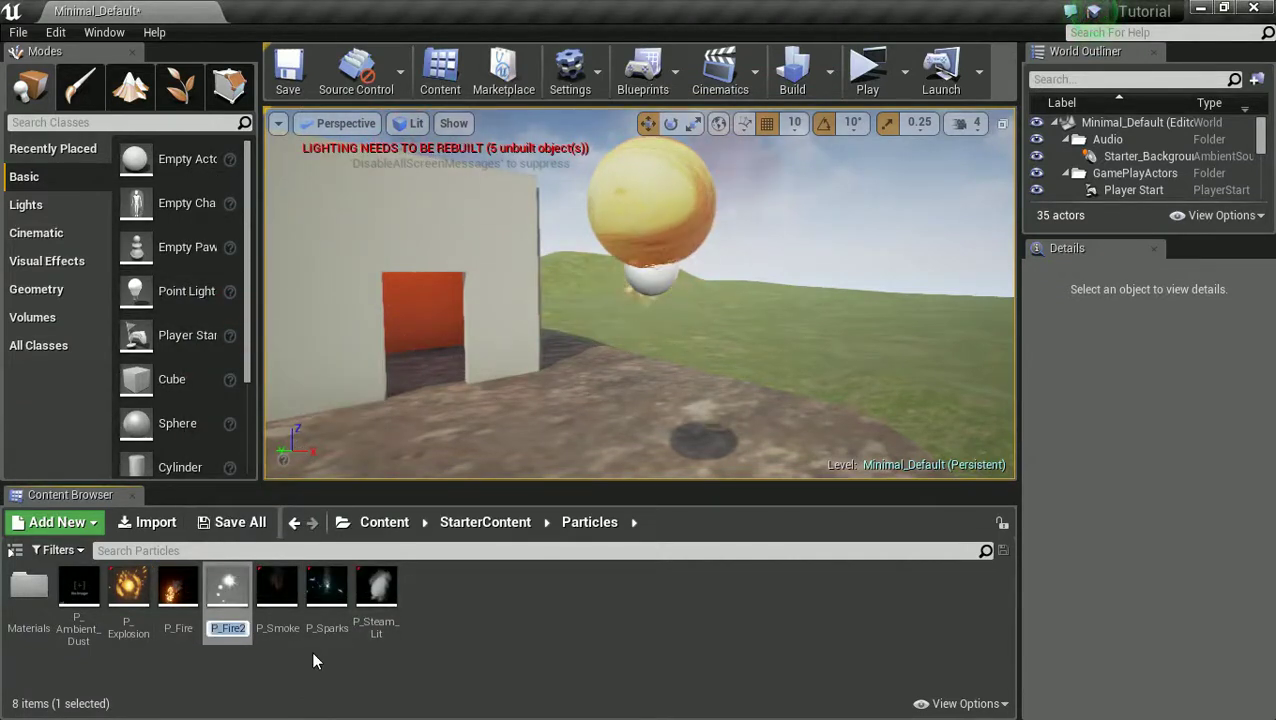
text(P)
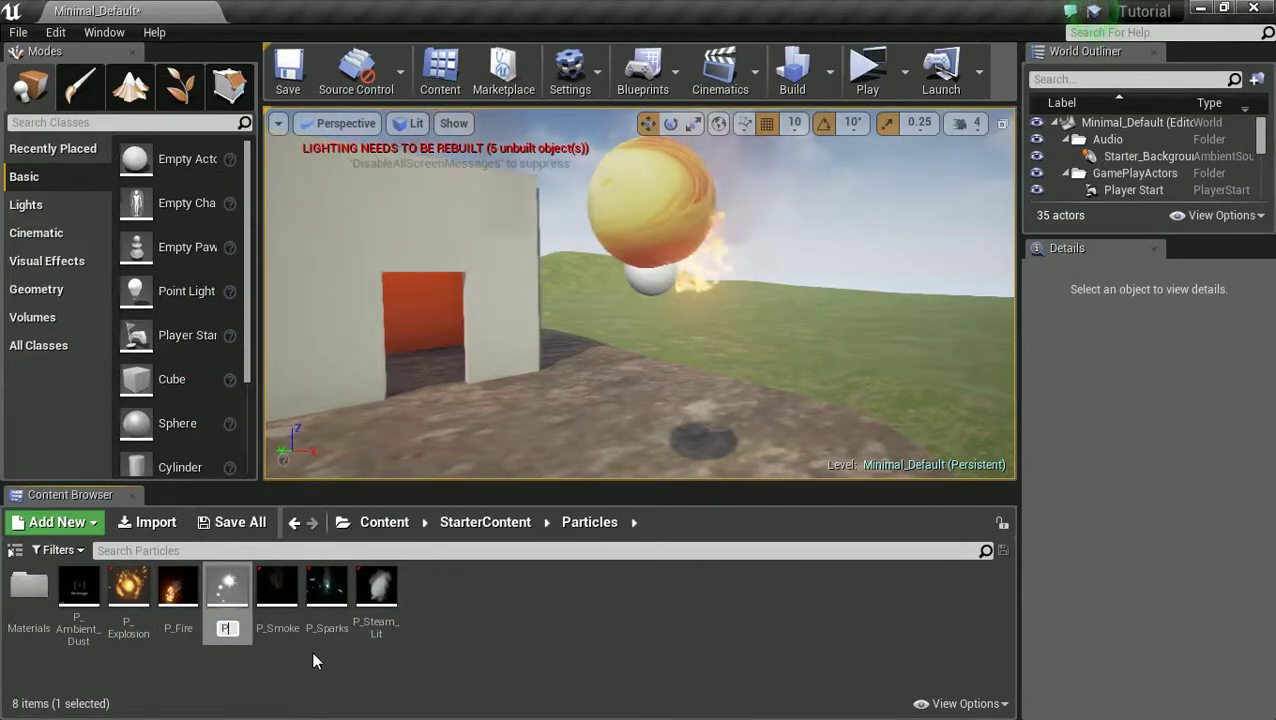
text(_fire2)
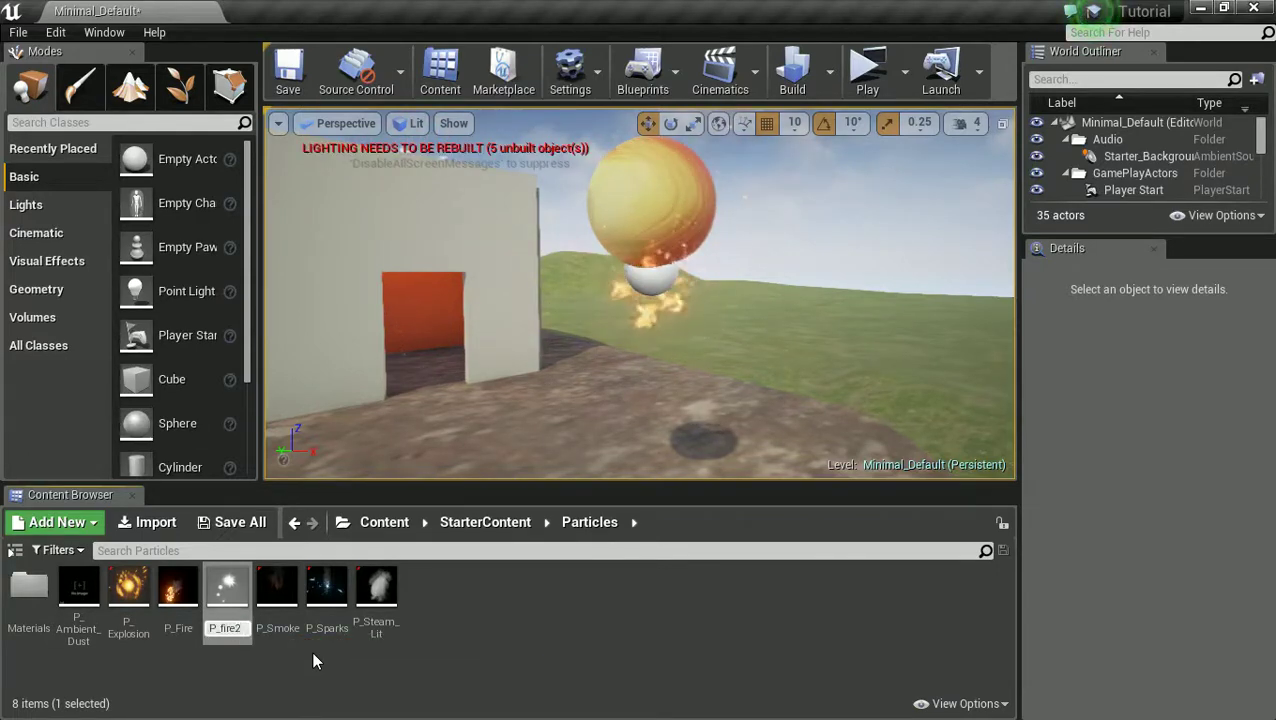
key(Return)
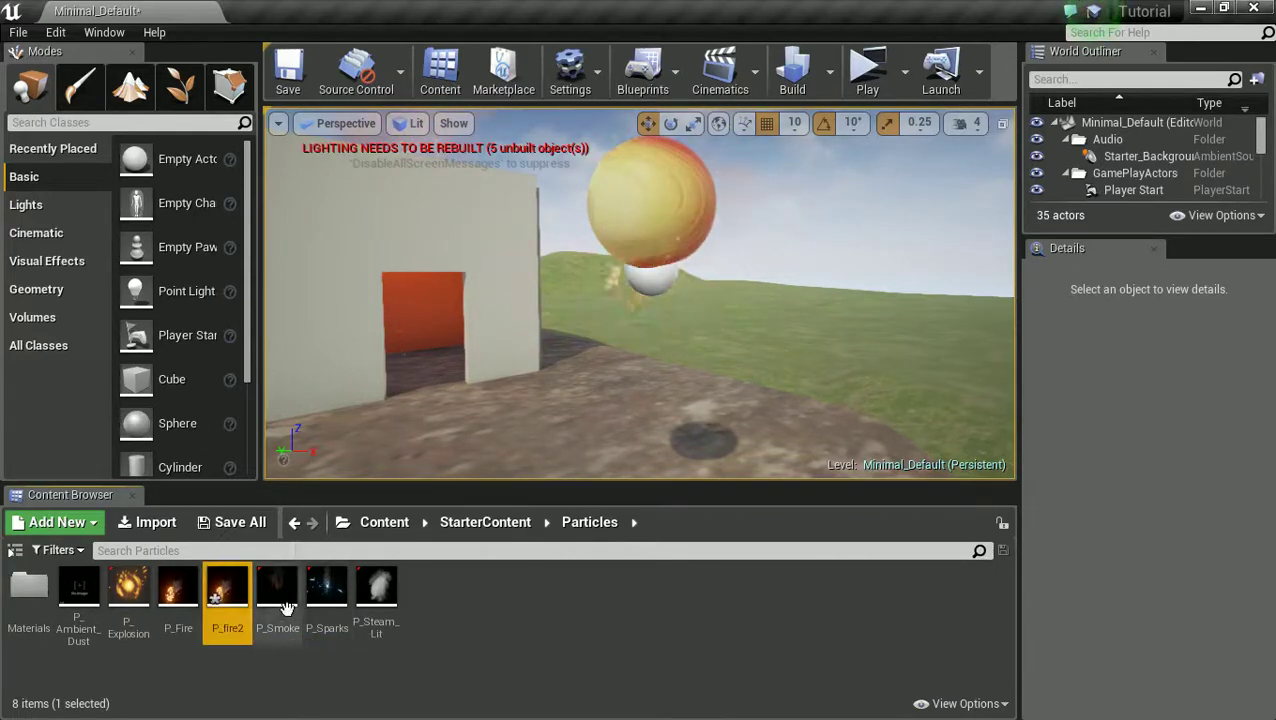
Open the P_fire2 particle system, make more room for its emitter columns, and delete the Smoke emitter
double_click(240, 597)
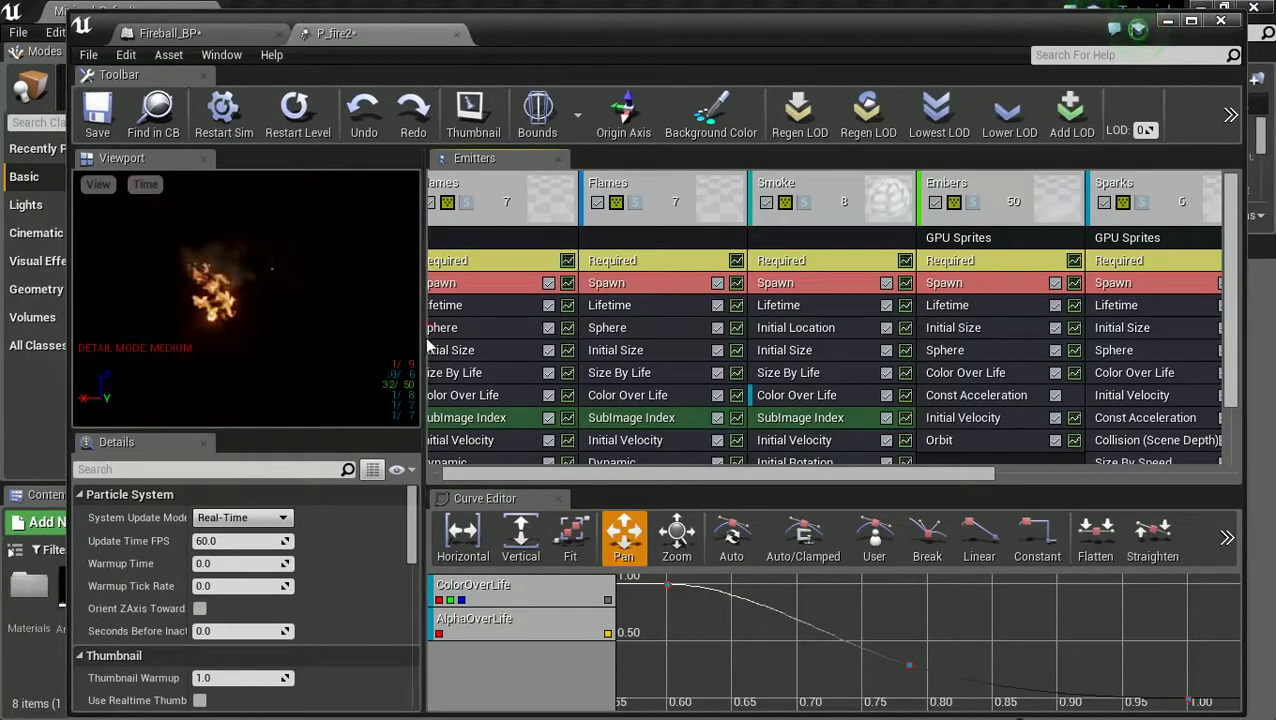
drag(423, 338, 346, 343)
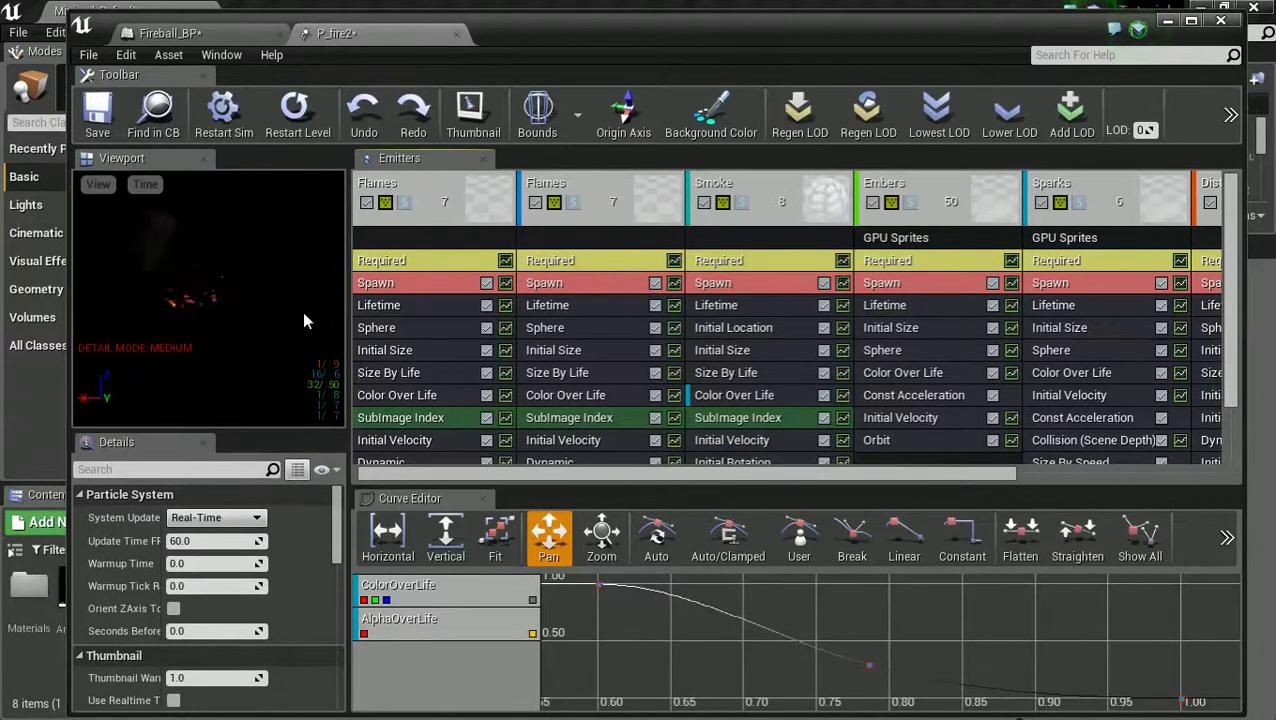
click(735, 212)
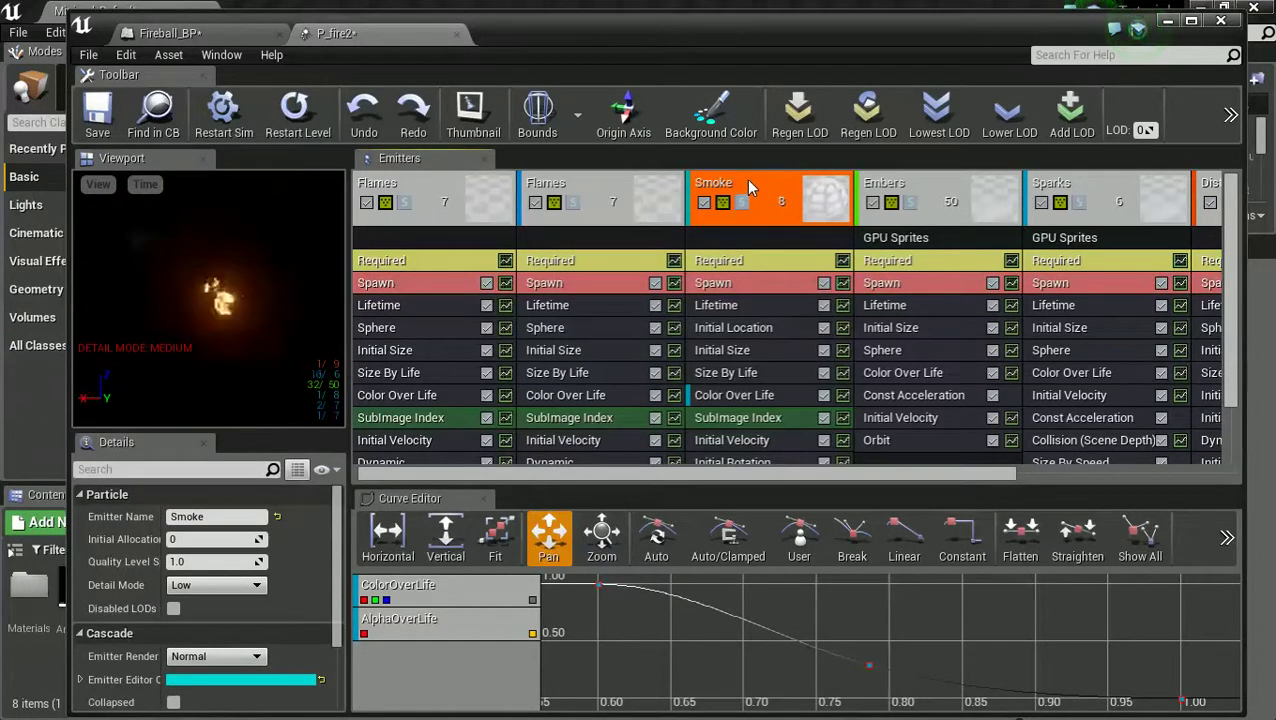
key(Delete)
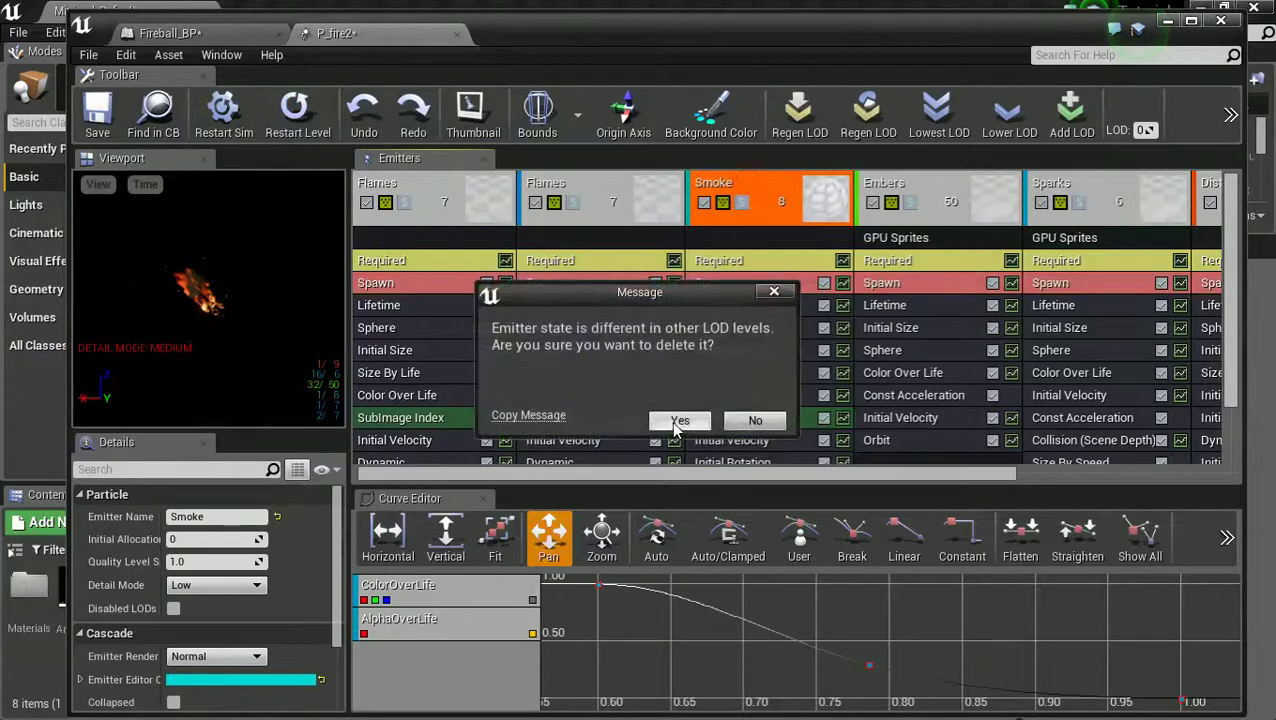
click(677, 421)
Preview the Embers and Sparks emitters in isolation one after the other, and delete the Sparks emitter
click(746, 203)
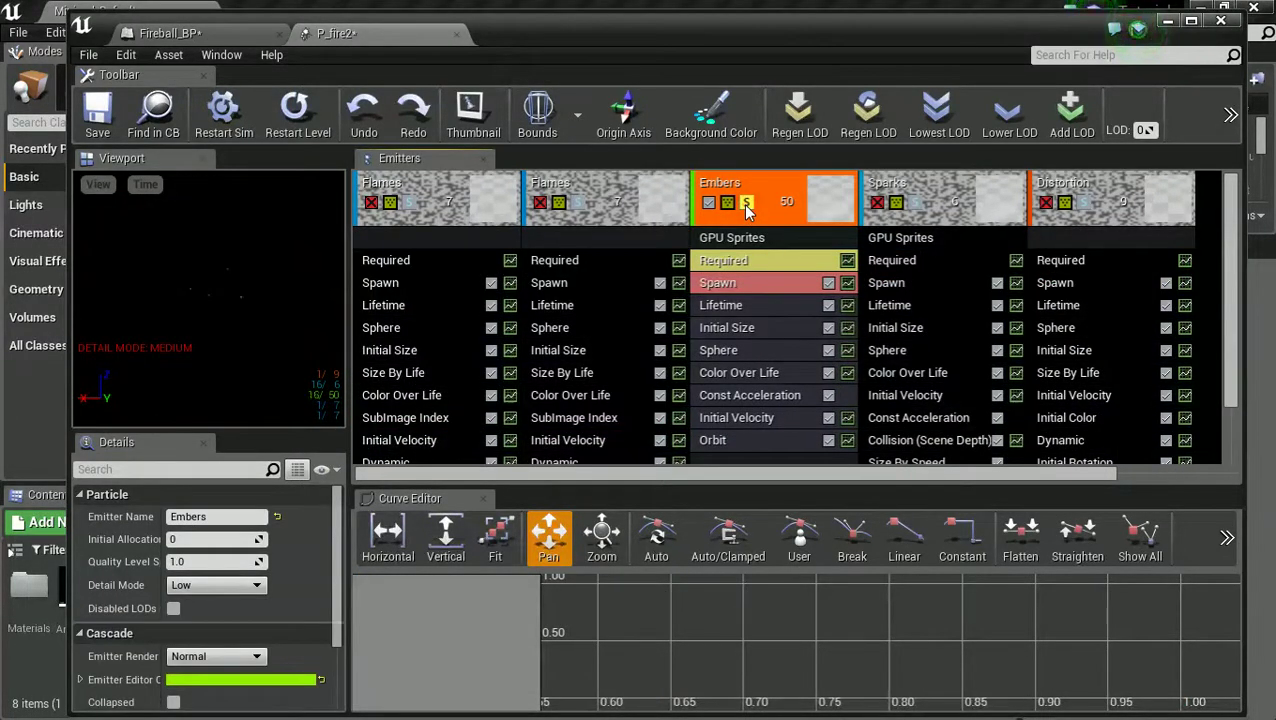
click(746, 203)
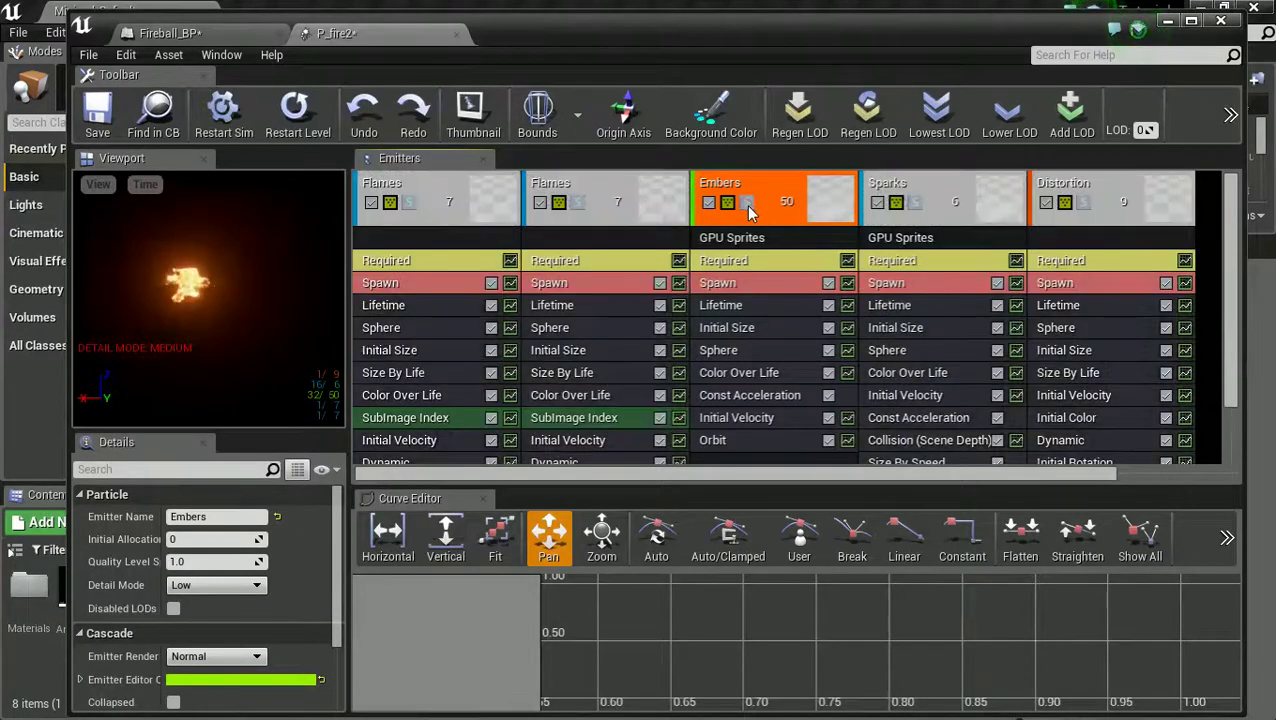
click(914, 203)
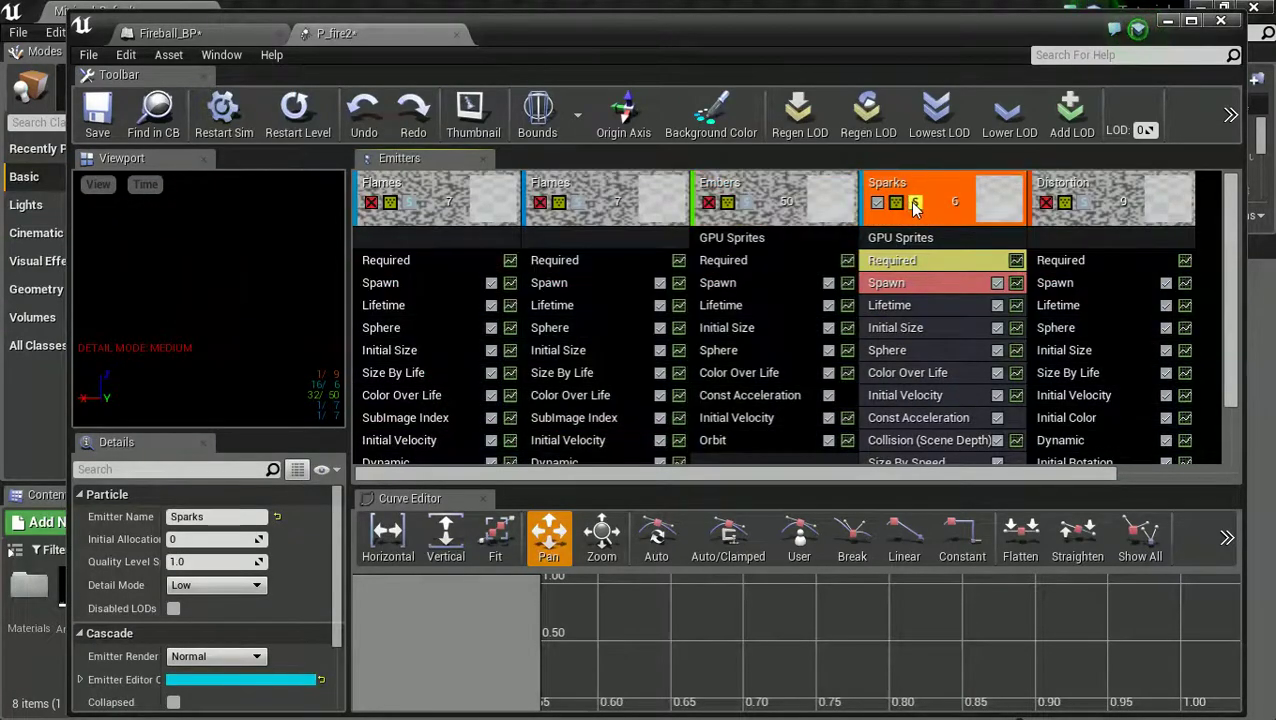
click(914, 203)
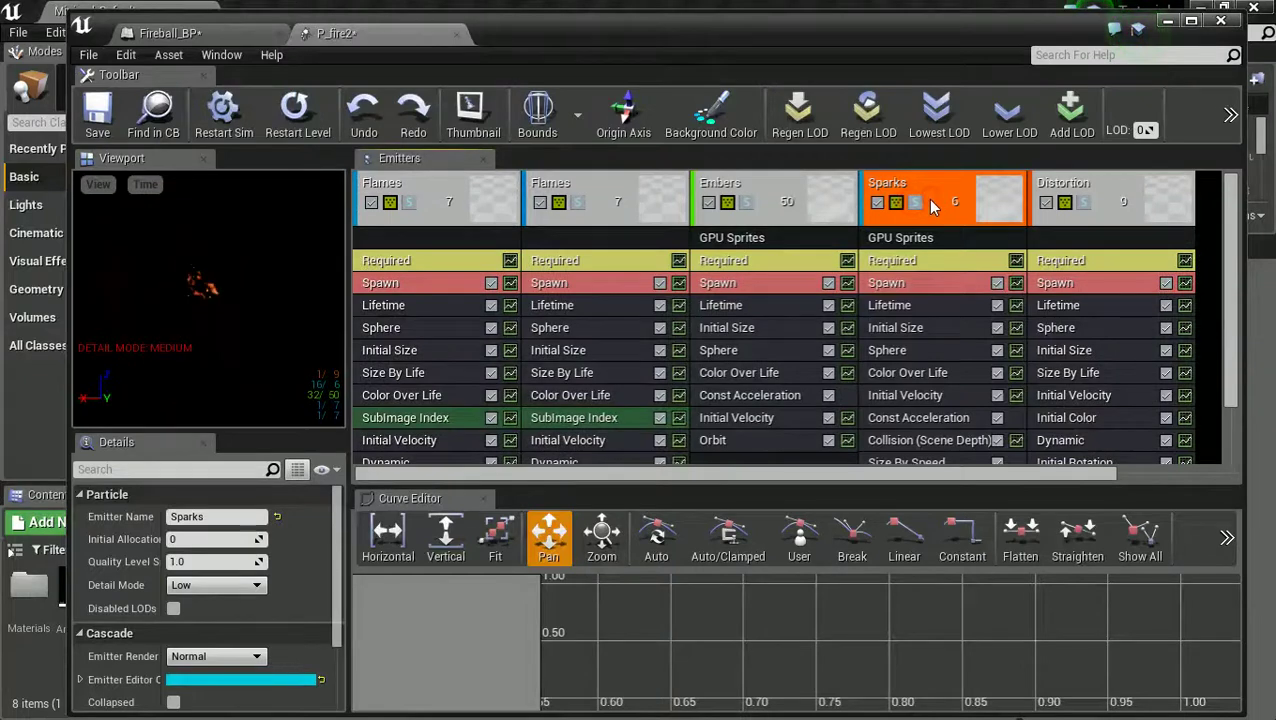
key(Delete)
Examine the Distortion emitter on its own and compare it with the full effect
click(915, 205)
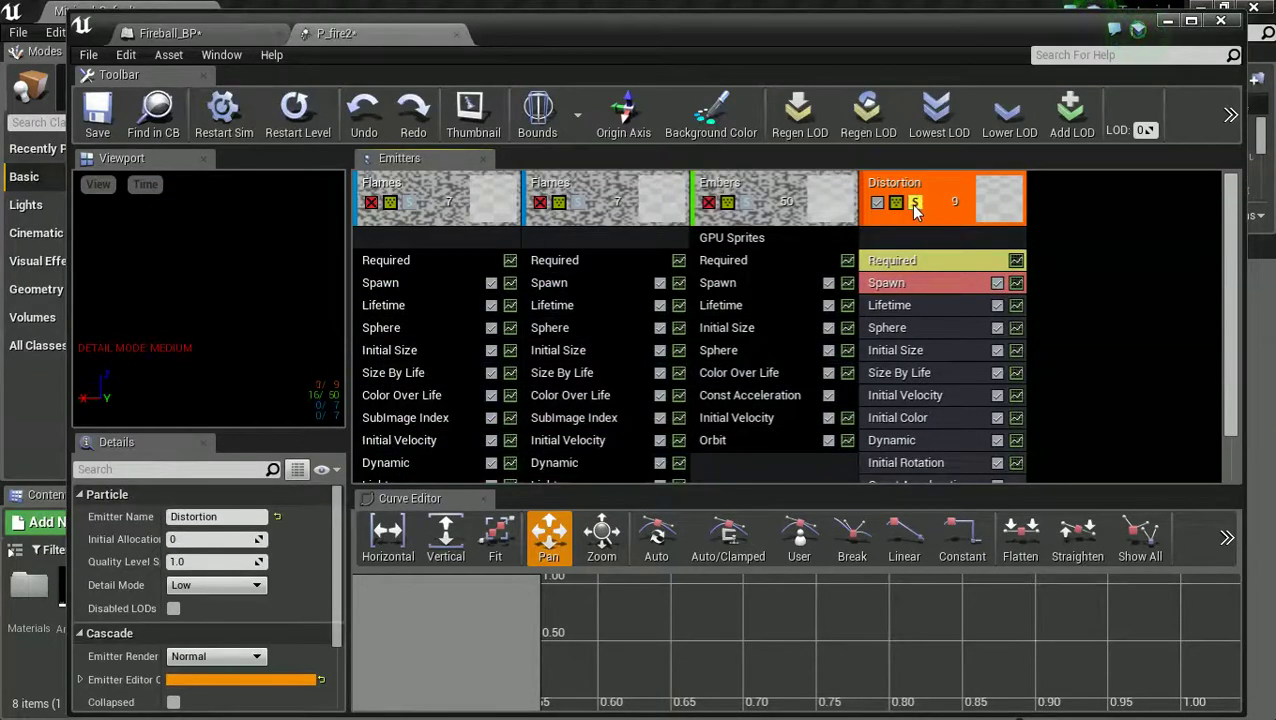
click(915, 203)
click(915, 203)
click(915, 203)
Isolate the first Flames emitter in the preview and enlarge the emitter area to show all its modules
click(452, 208)
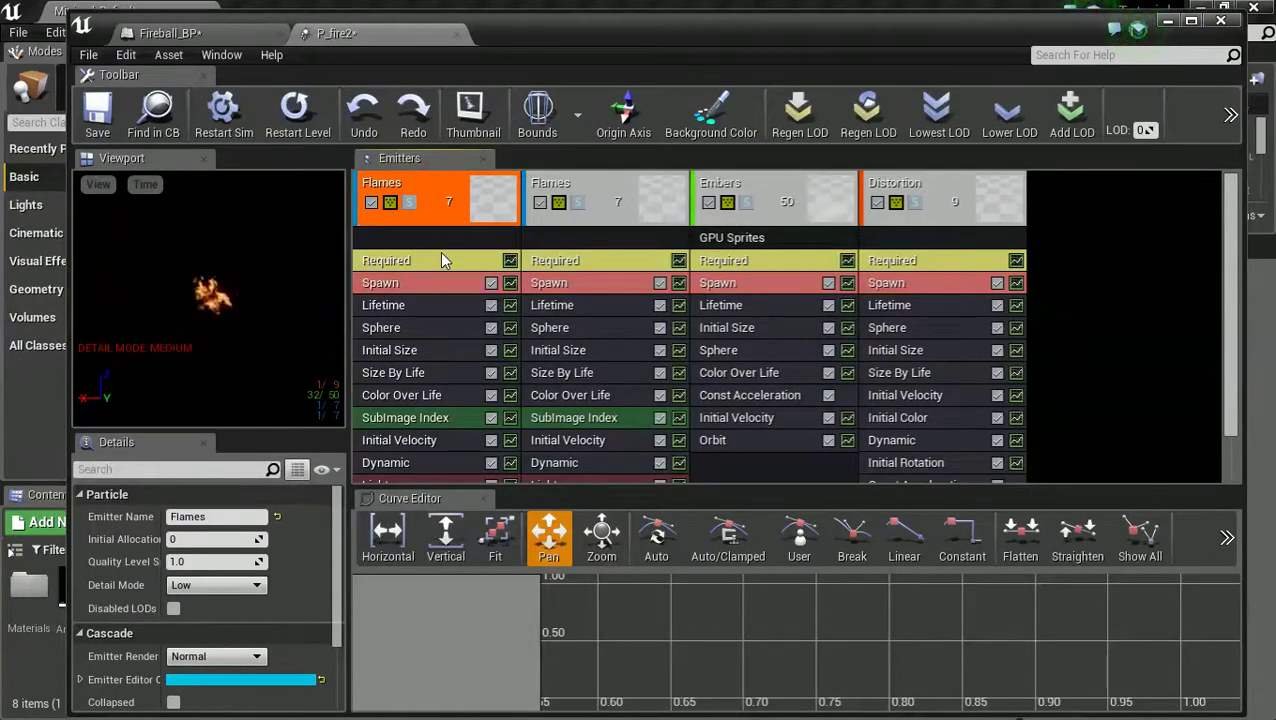
click(421, 398)
drag(519, 491, 521, 584)
click(398, 553)
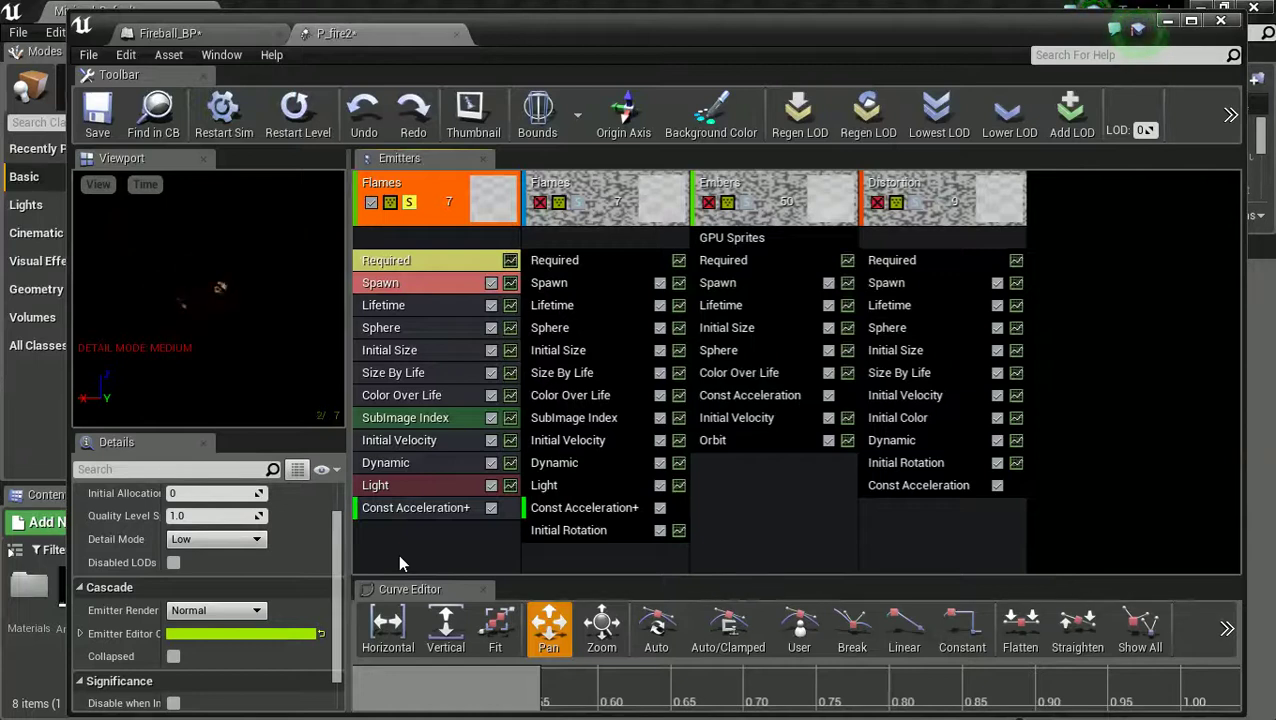
Set point 0 of the first Flames emitter's Color Over Life to a light blue, about R 7.75, G 10.11, B 20
click(411, 396)
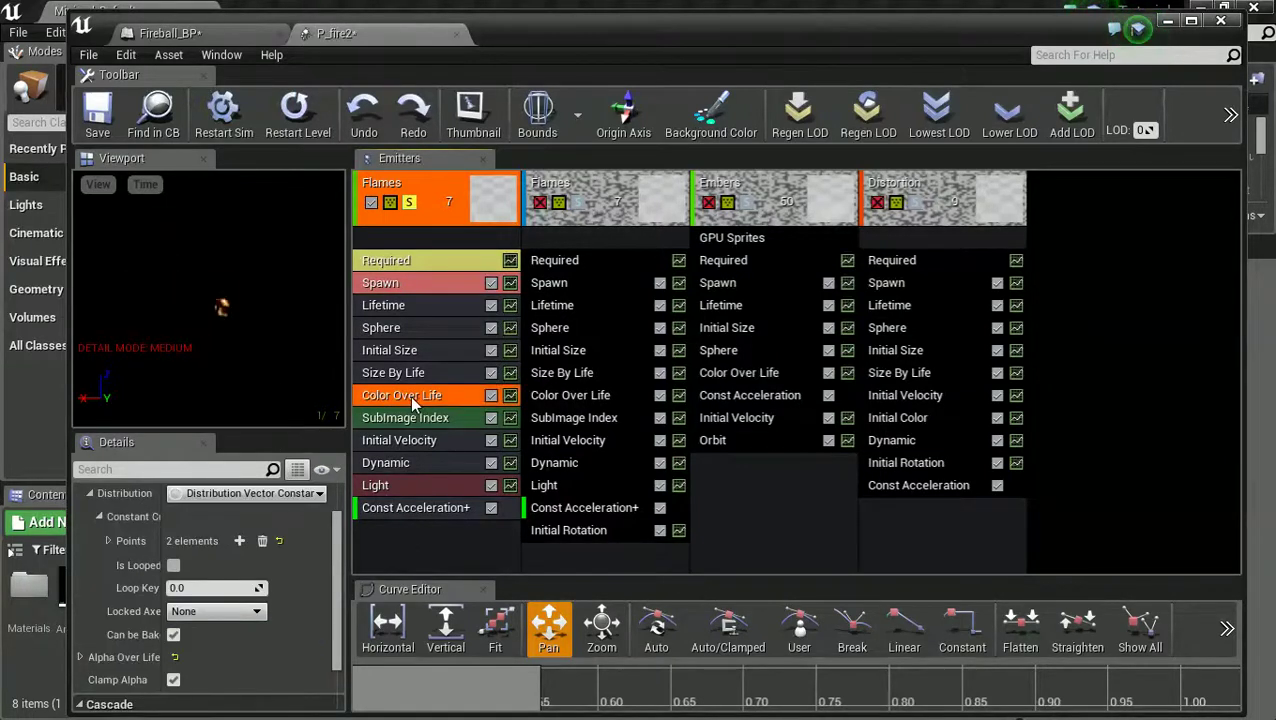
click(106, 541)
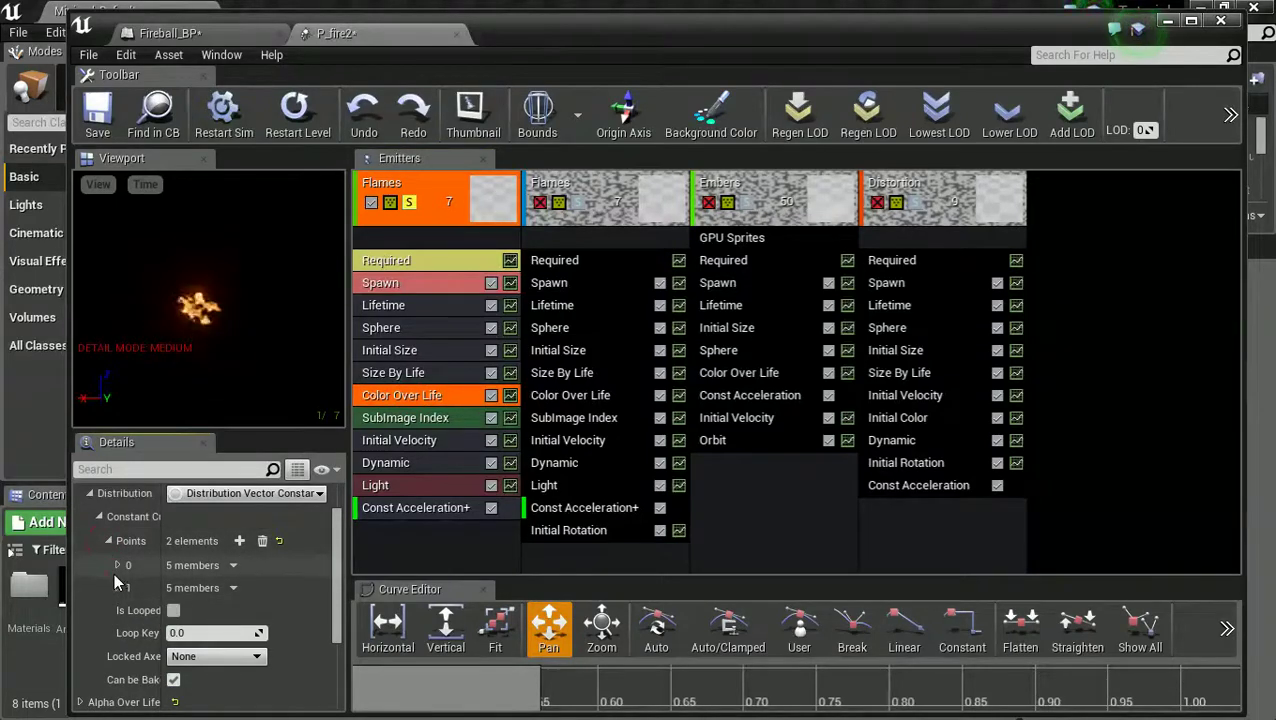
click(117, 565)
click(177, 609)
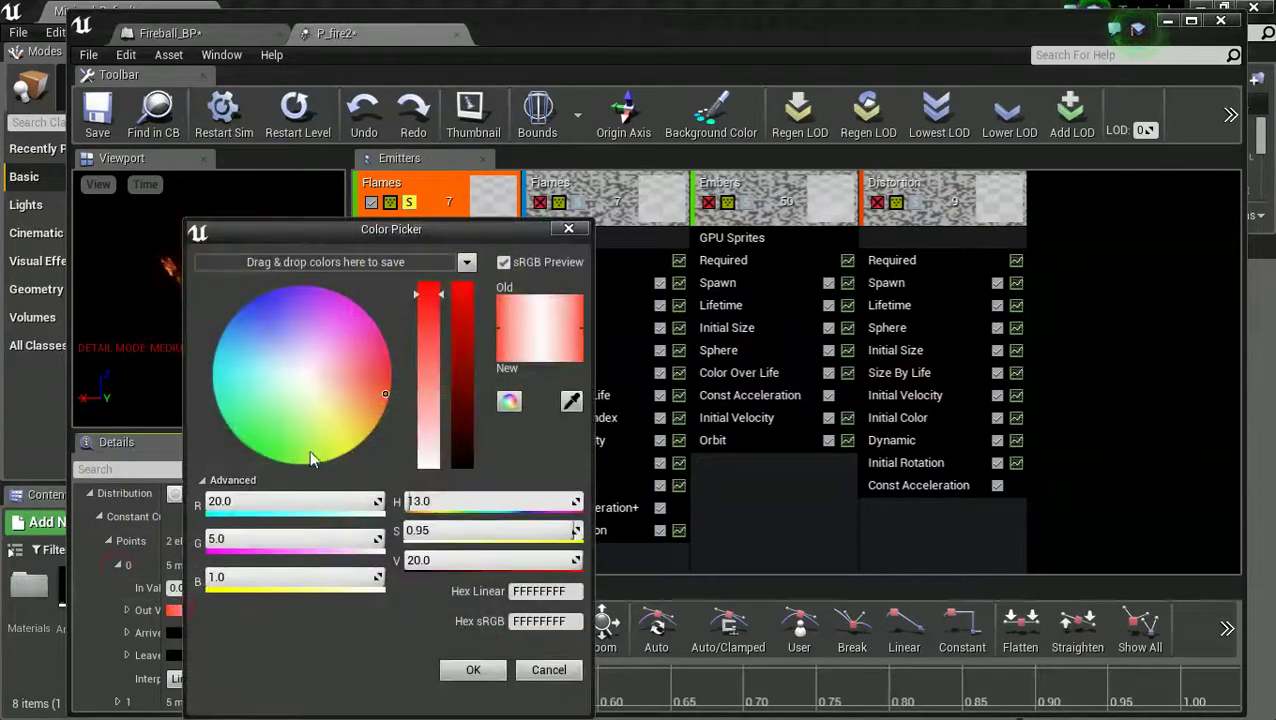
drag(395, 234, 578, 193)
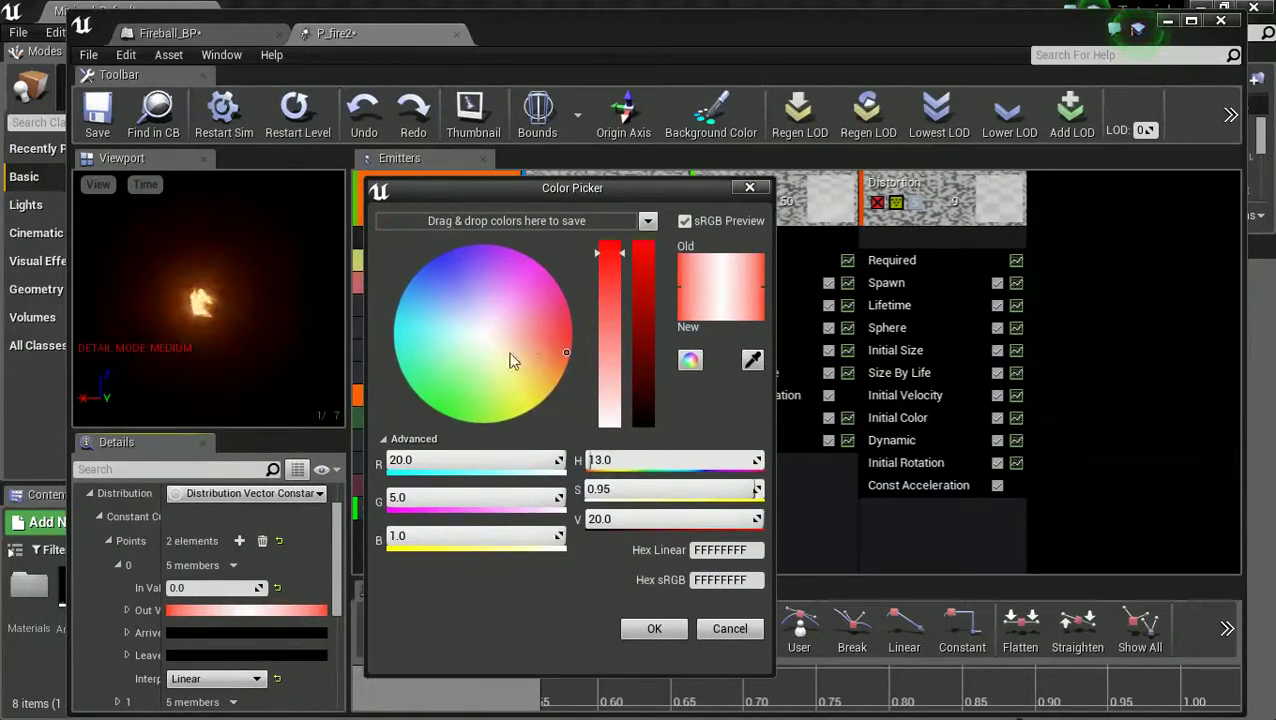
mouse_move(563, 322)
mouse_down()
mouse_move(560, 306)
mouse_move(553, 370)
mouse_up()
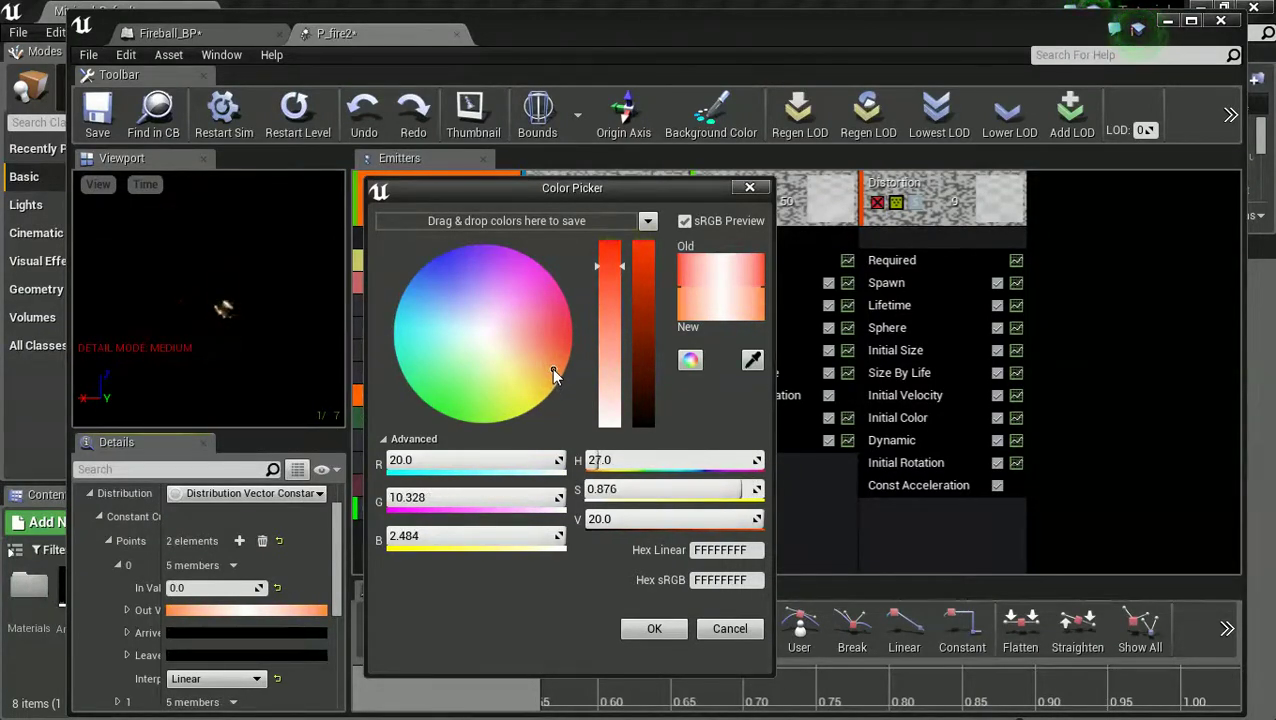
drag(550, 376, 552, 382)
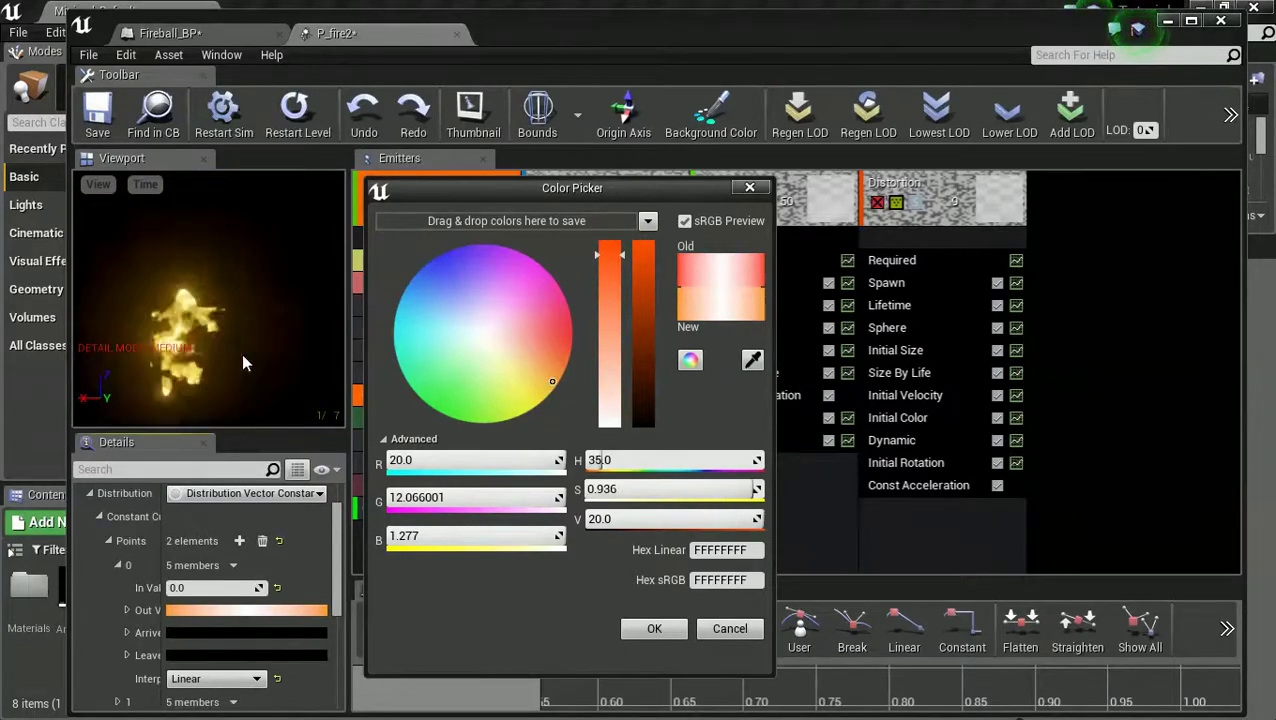
mouse_move(524, 400)
mouse_down()
mouse_move(464, 425)
mouse_move(444, 291)
mouse_up()
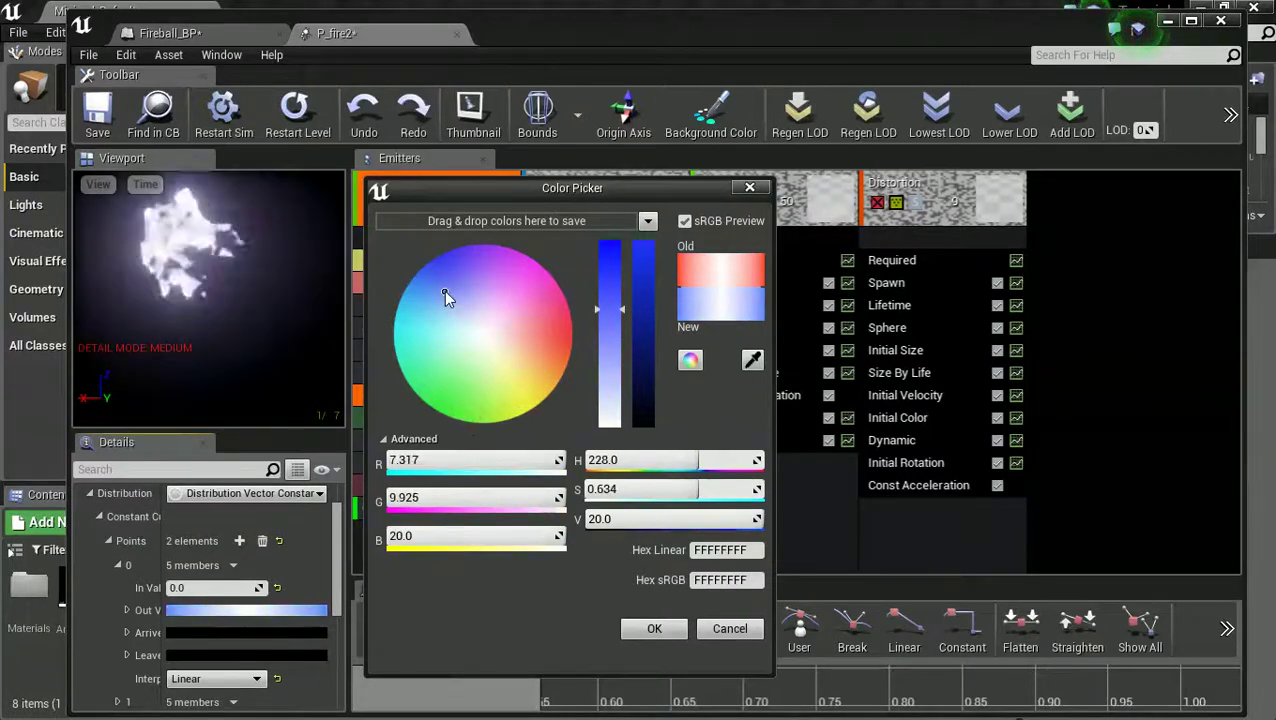
mouse_move(444, 289)
mouse_down()
mouse_move(461, 301)
mouse_move(422, 295)
mouse_up()
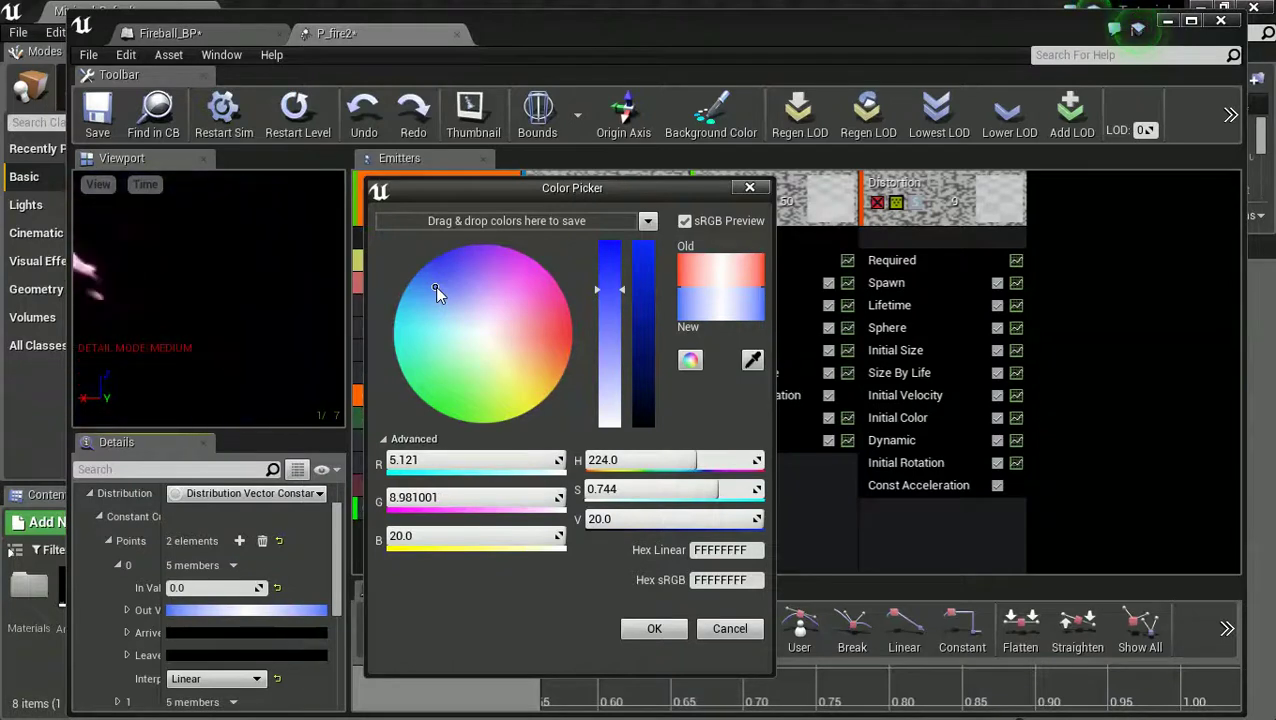
drag(436, 288, 446, 292)
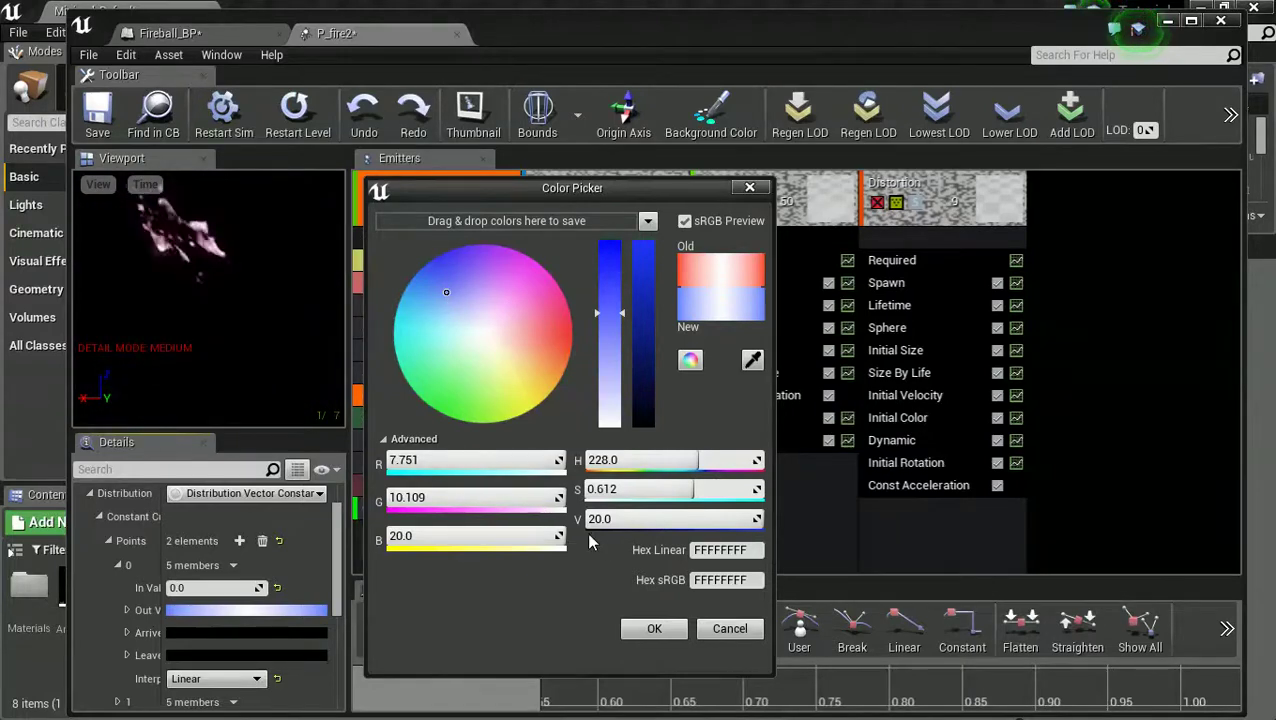
click(654, 628)
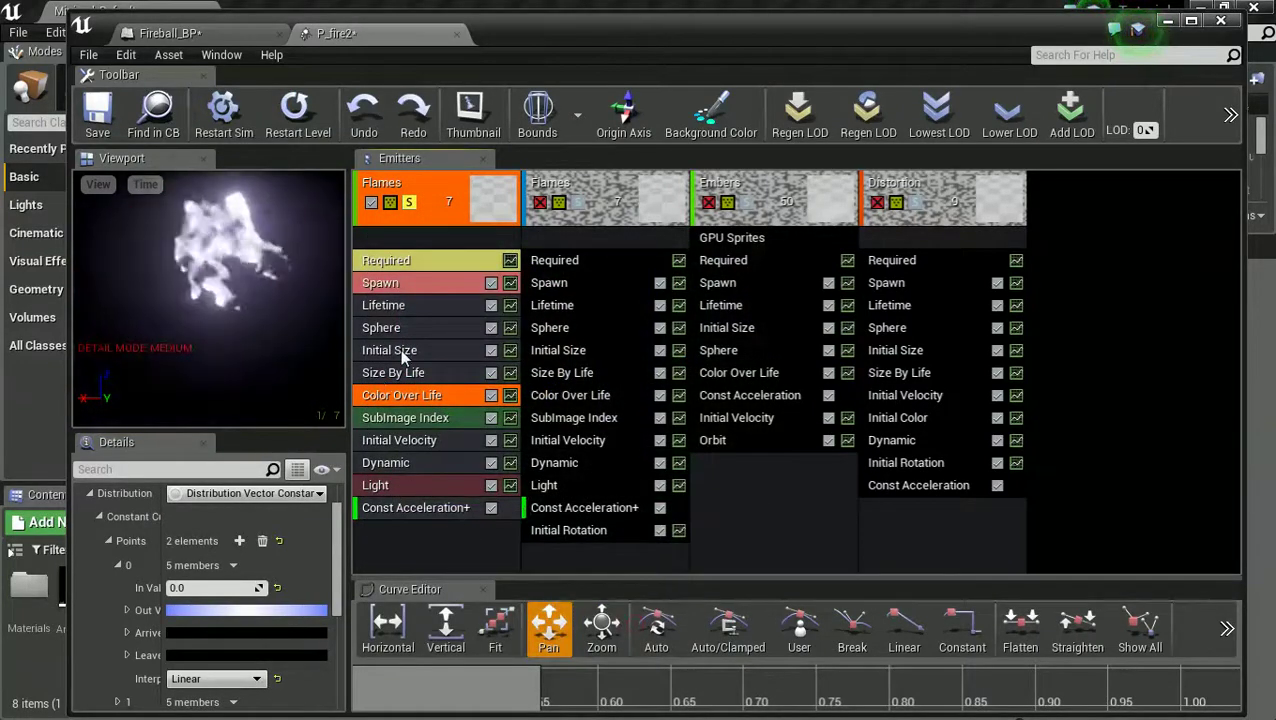
Isolate the second Flames emitter in the preview and compare it with the combined effect
click(566, 533)
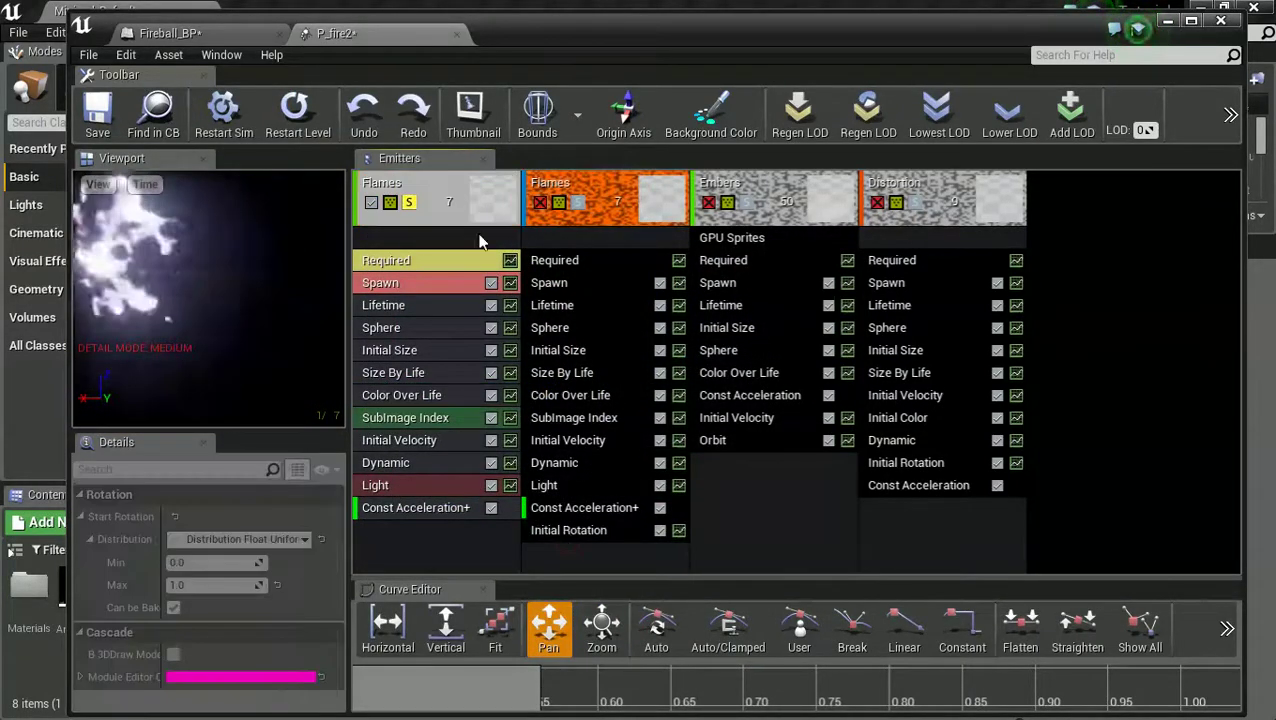
click(568, 215)
click(462, 212)
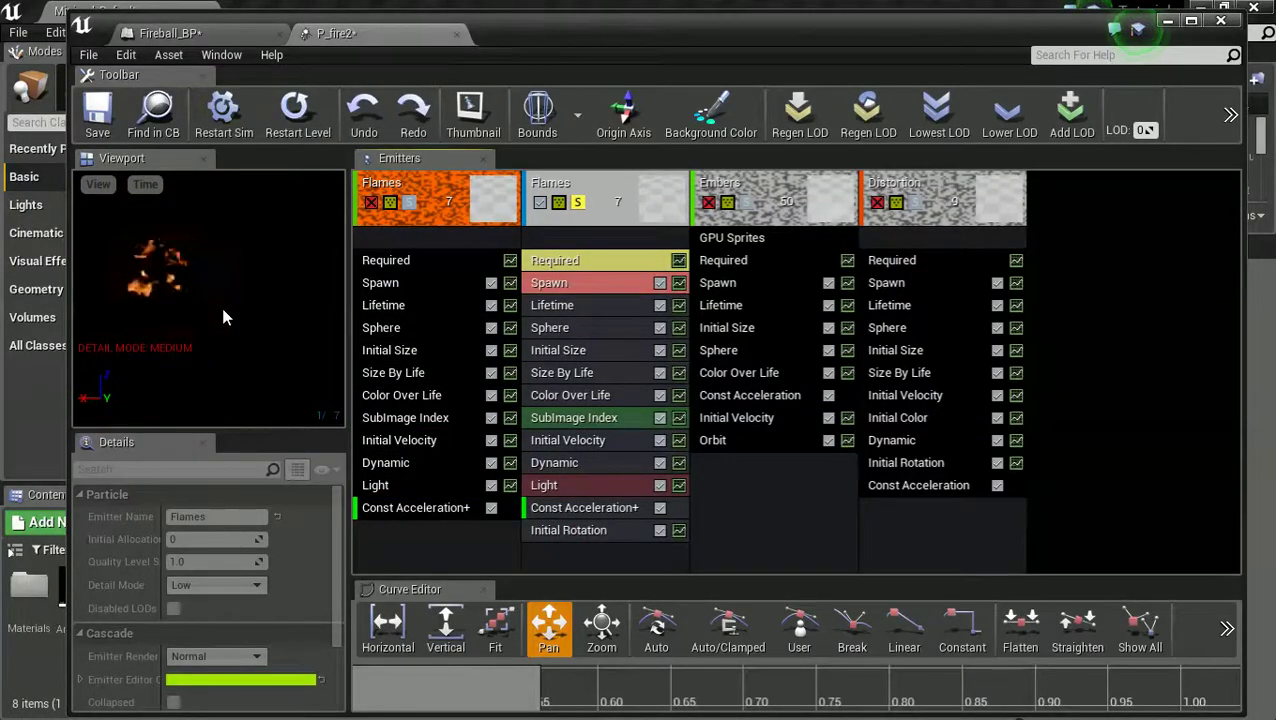
click(557, 399)
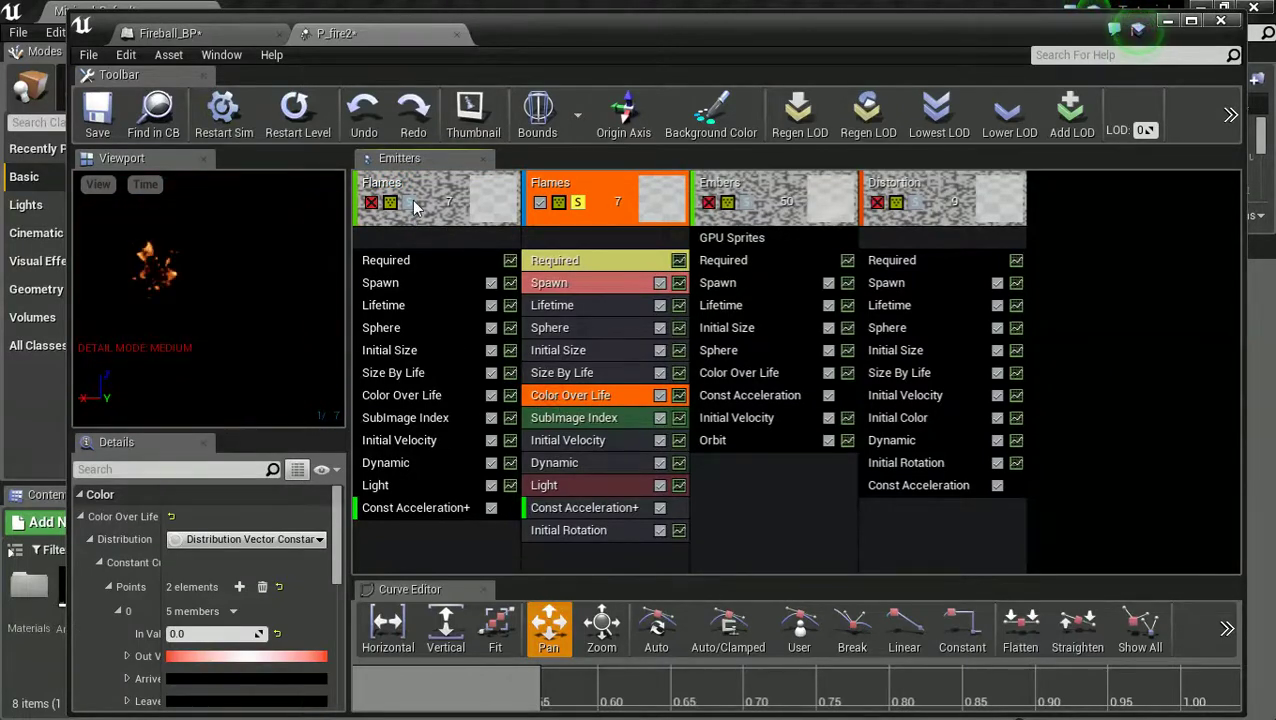
click(578, 203)
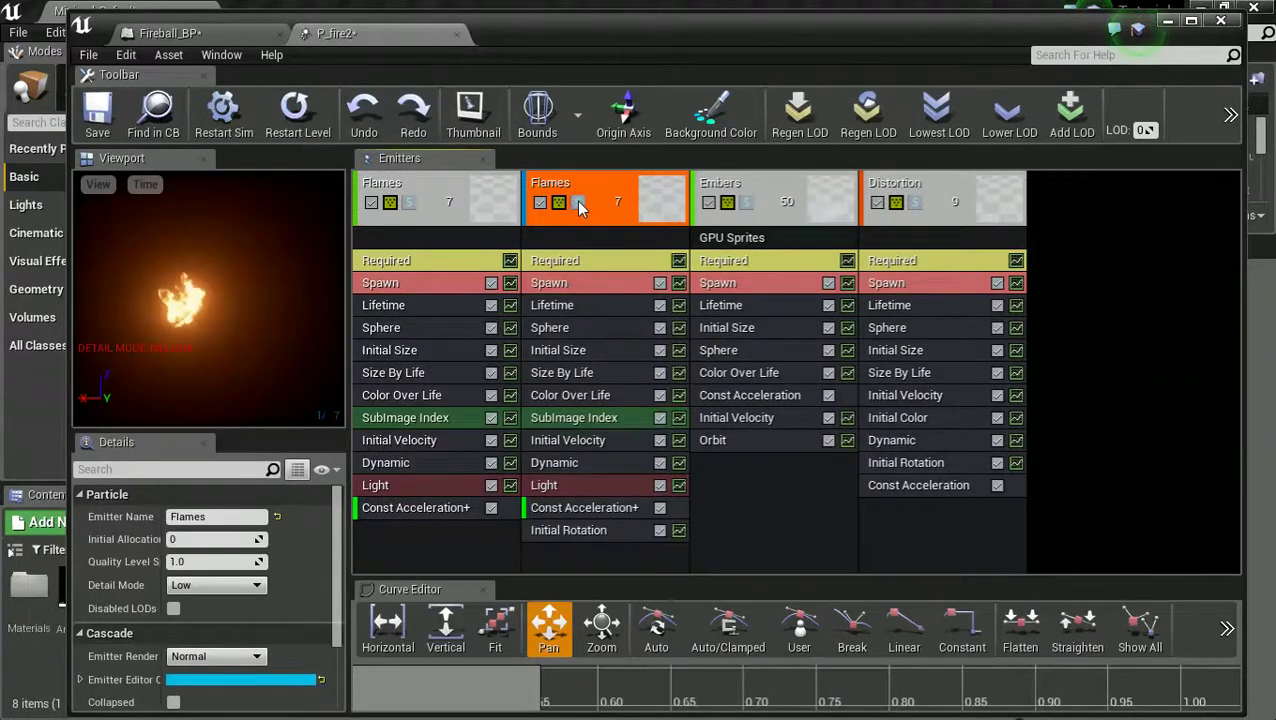
click(578, 203)
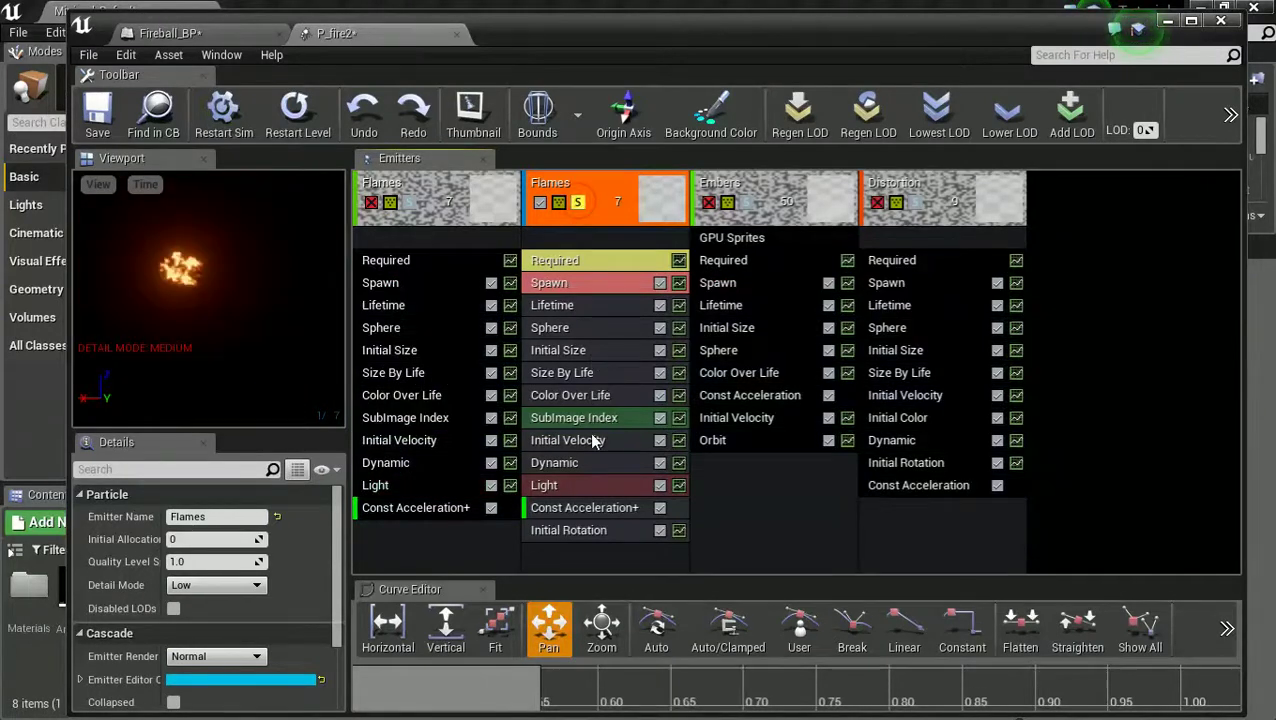
Set point 0 of the second Flames emitter's Color Over Life to yellow, about R 30, G 26.27, B 5.79, and show all emitters again
click(562, 396)
click(259, 652)
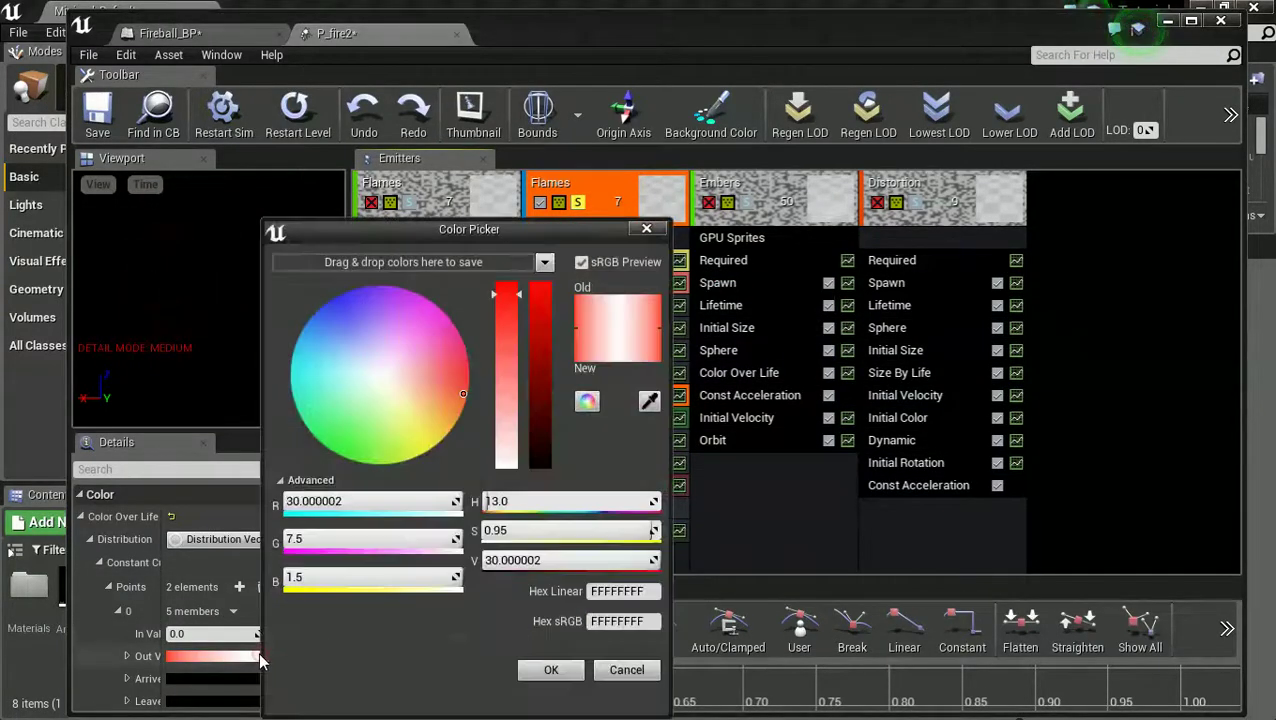
click(353, 308)
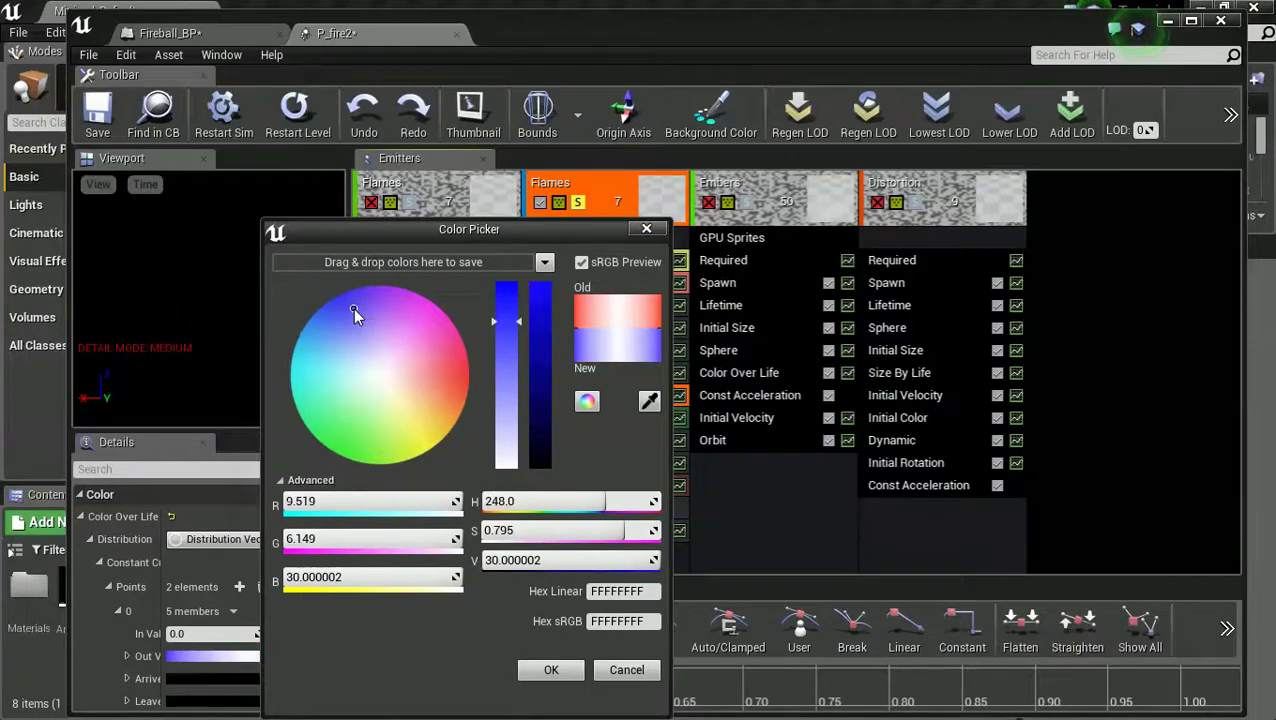
drag(355, 308, 425, 430)
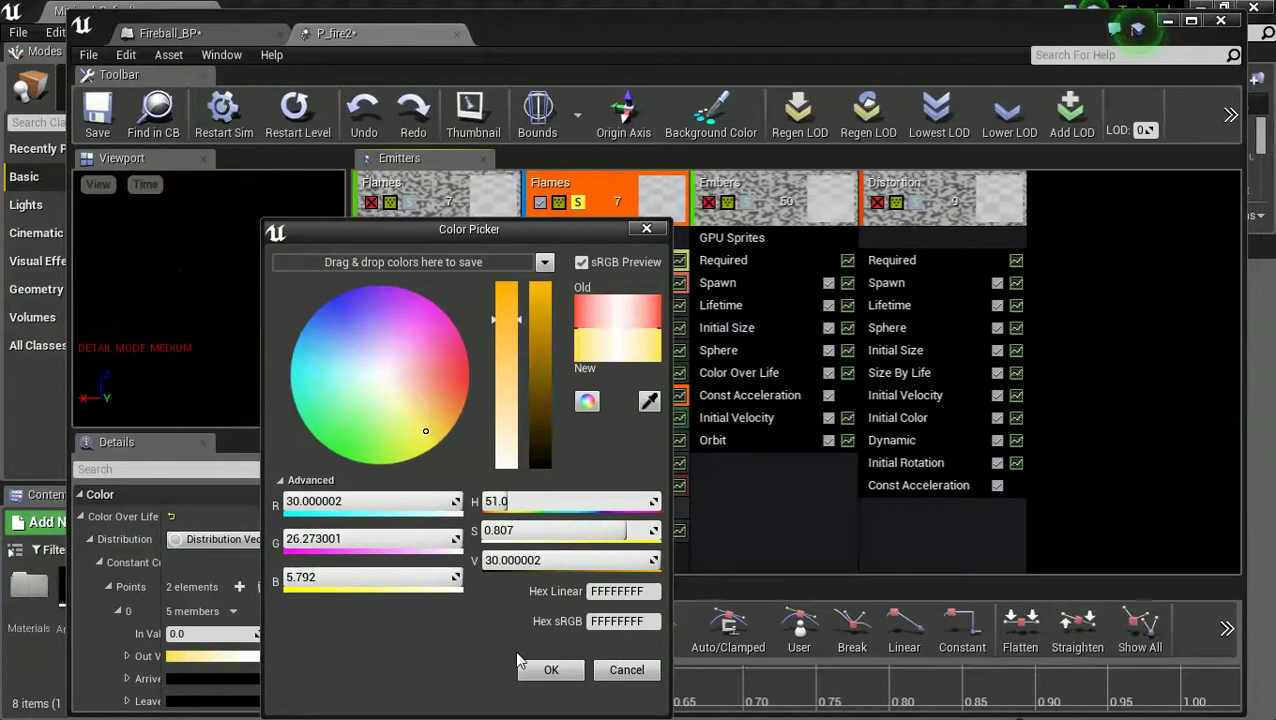
click(549, 670)
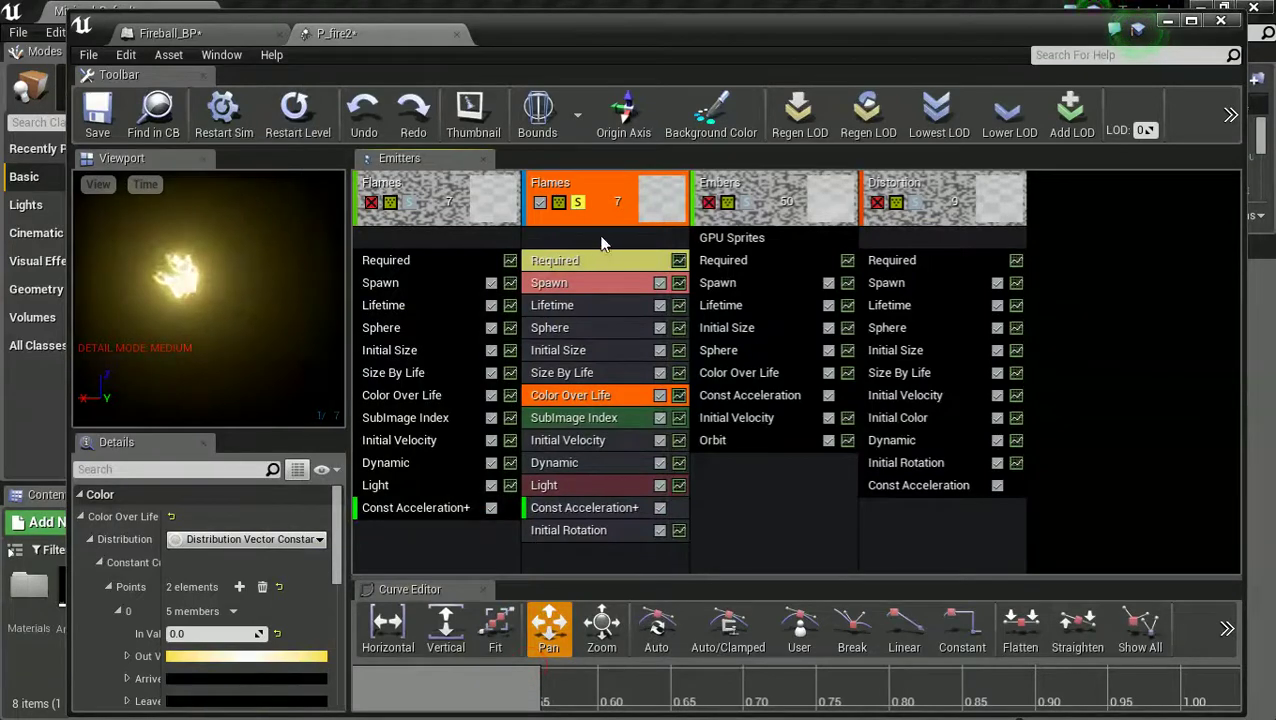
click(580, 203)
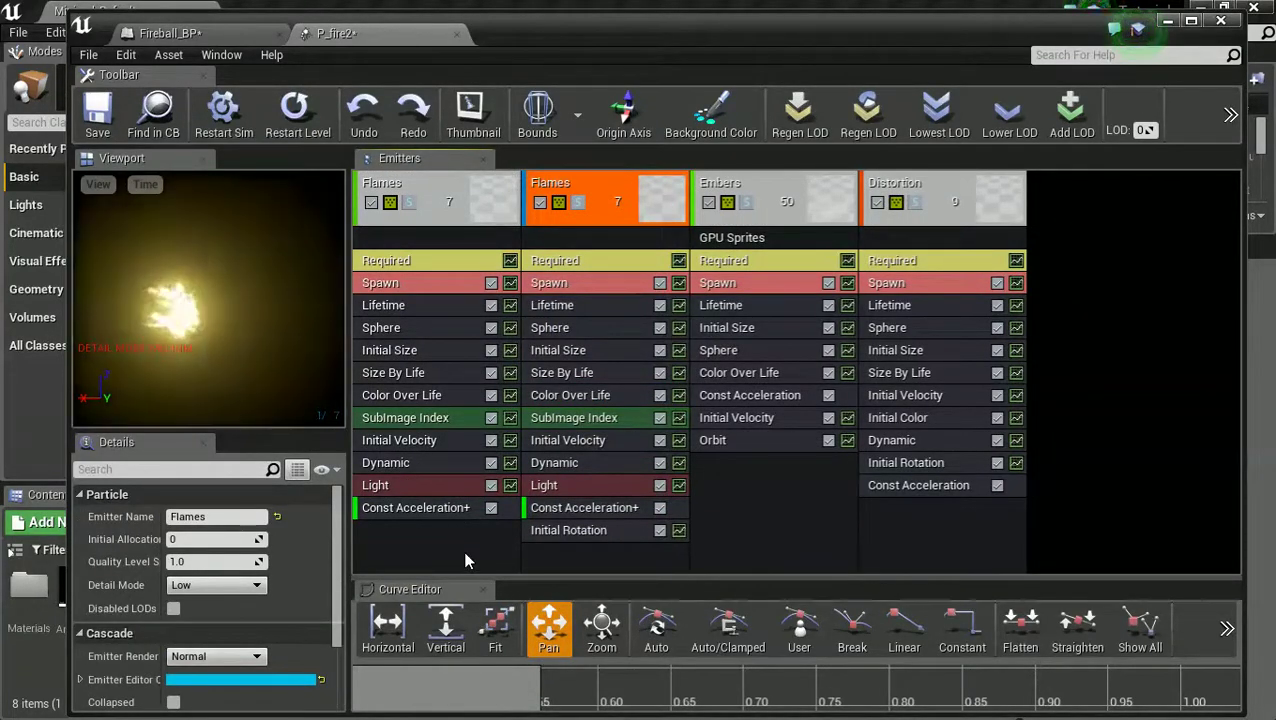
Examine the first Flames emitter alone along with its Initial Size settings, and save the P_fire2 particle system
click(470, 549)
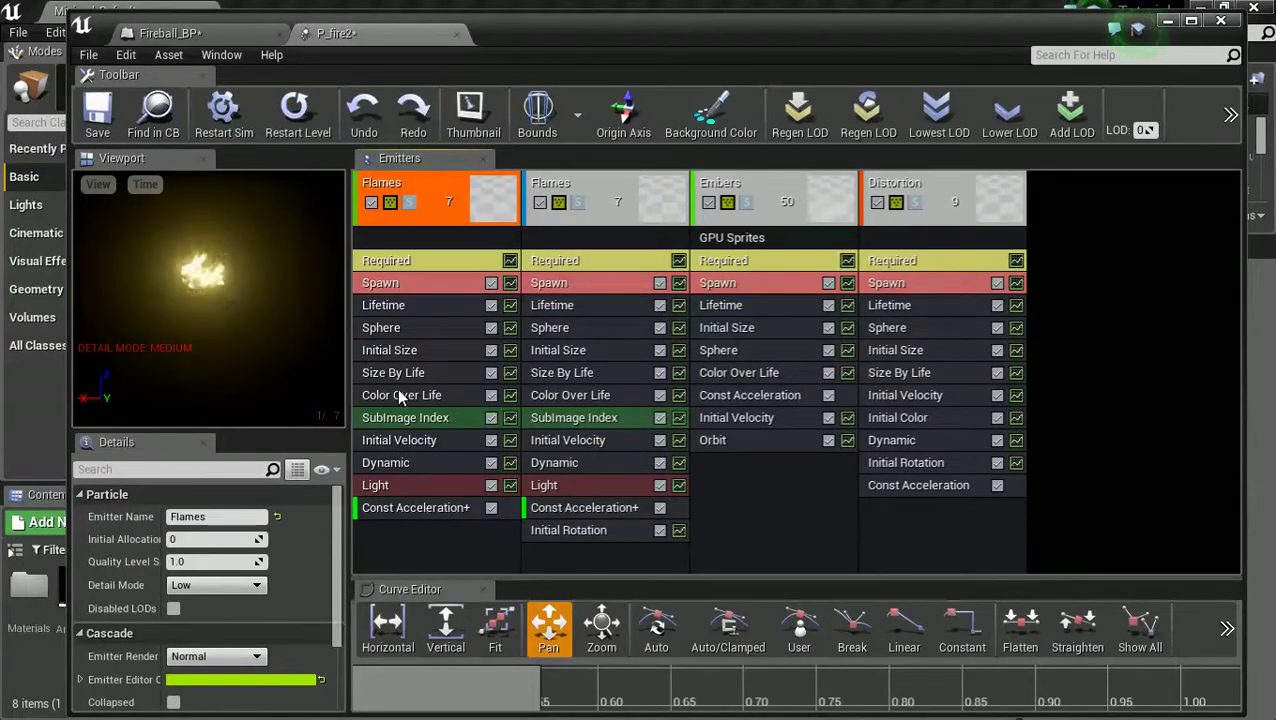
click(409, 204)
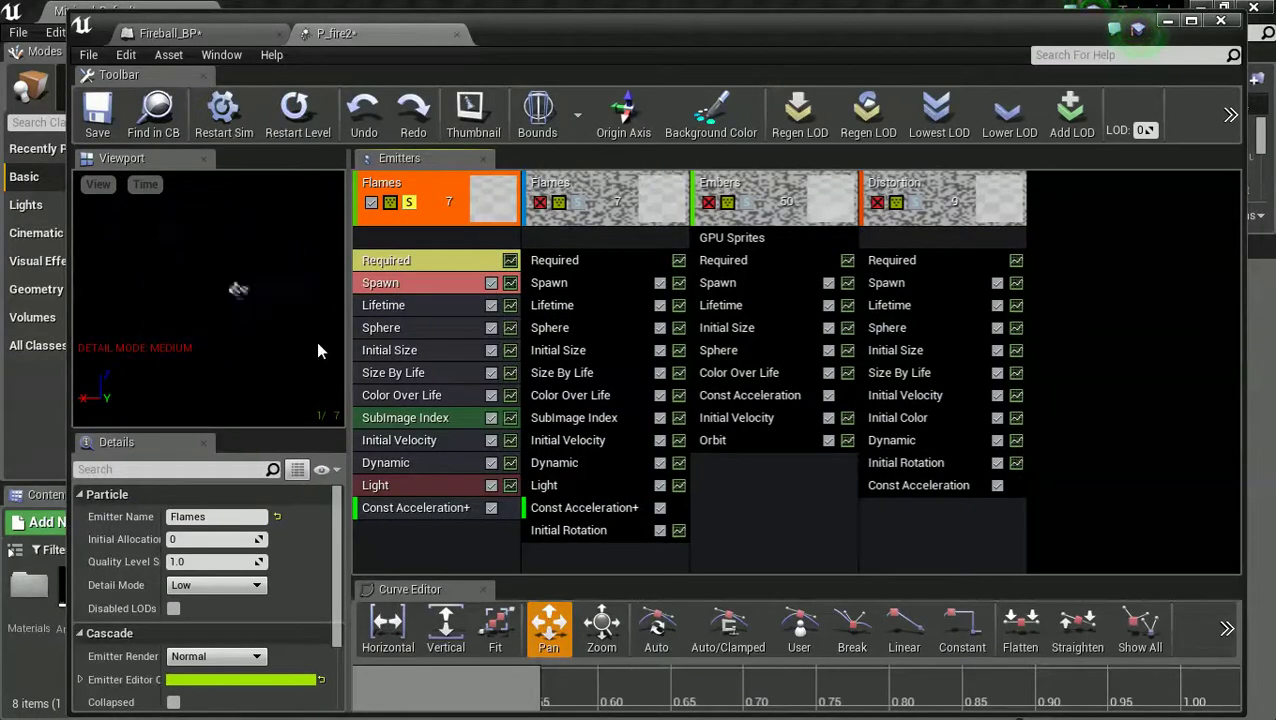
click(389, 355)
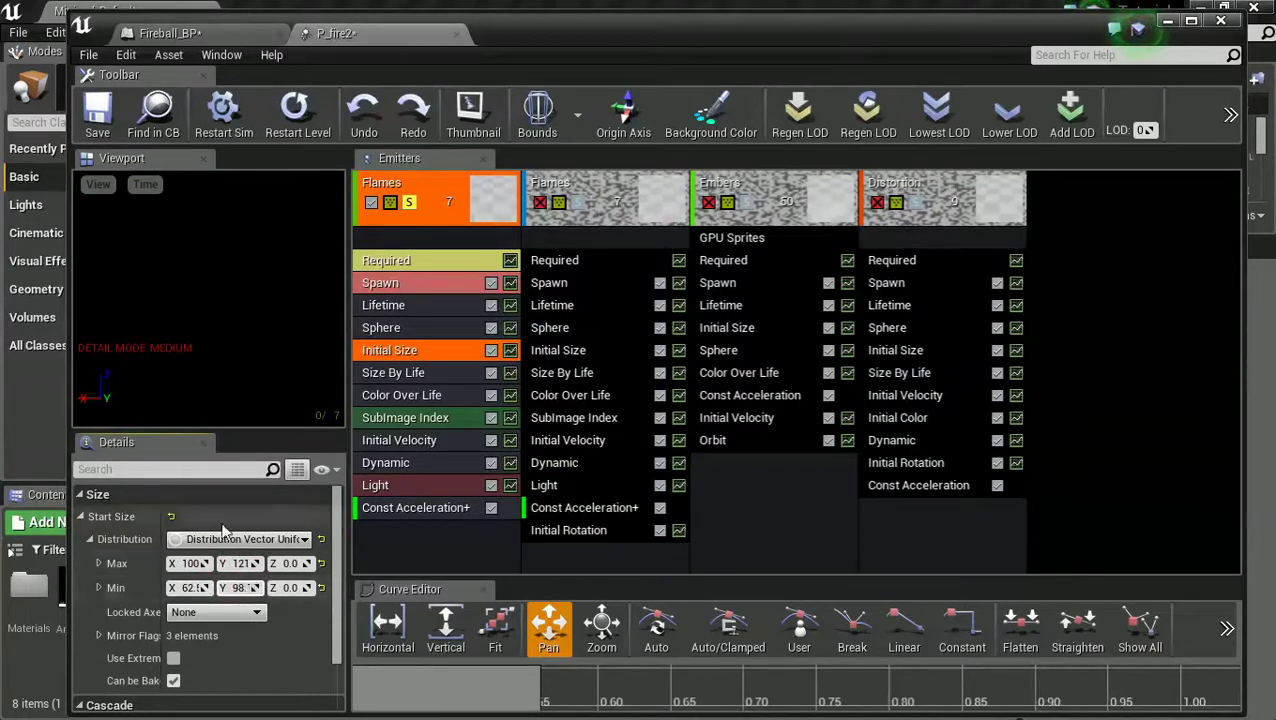
click(94, 104)
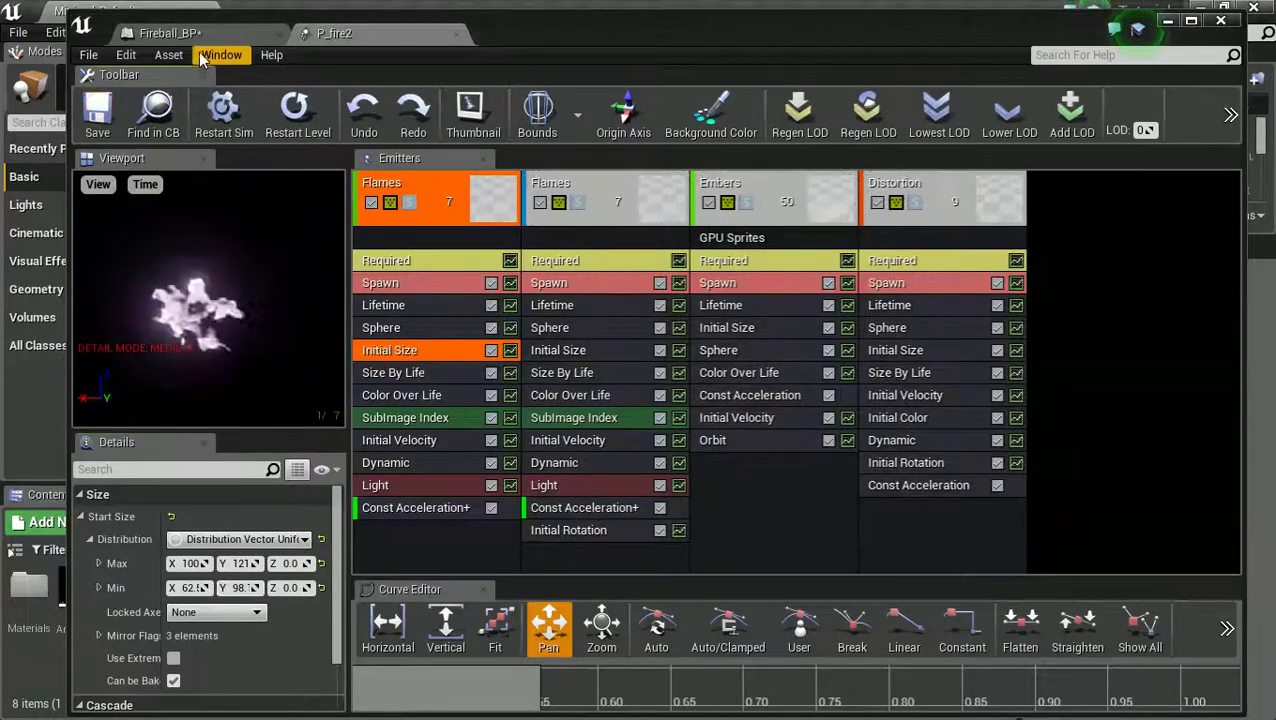
In the Fireball_BP blueprint, assign P_fire2 as the ParticleSystem component's template and raise the component to Z 40 cm
click(196, 40)
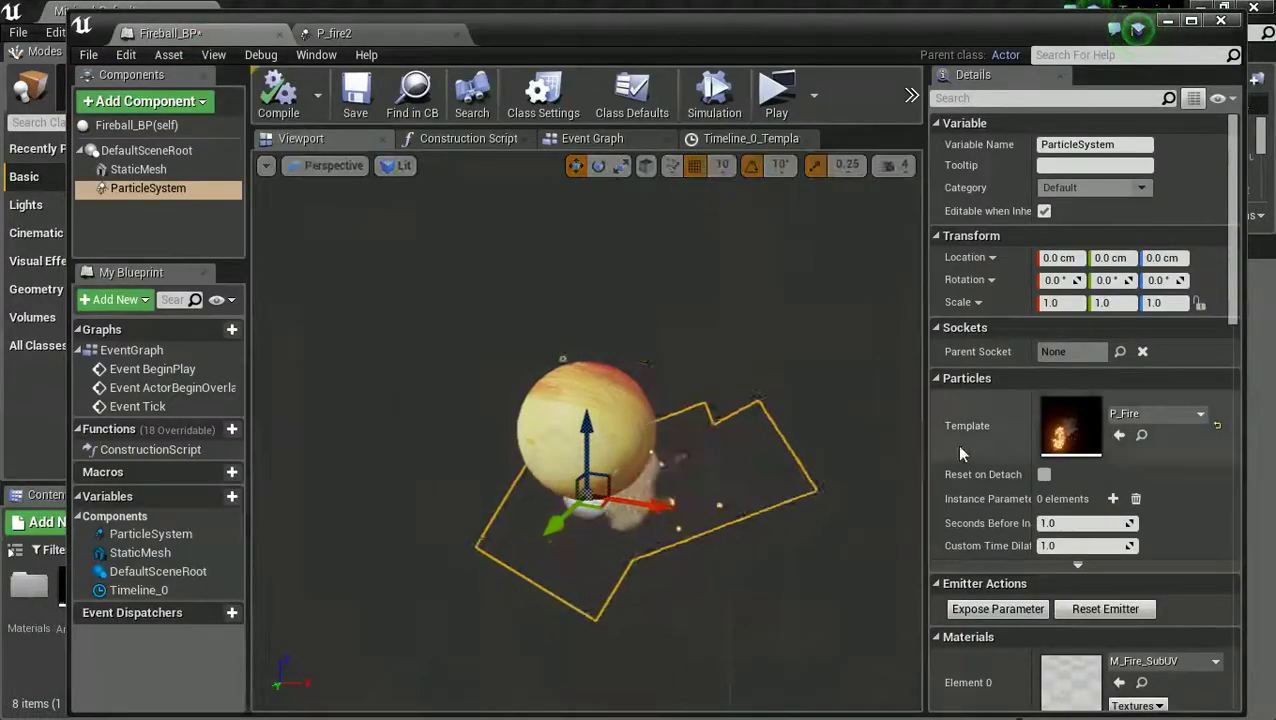
click(1121, 416)
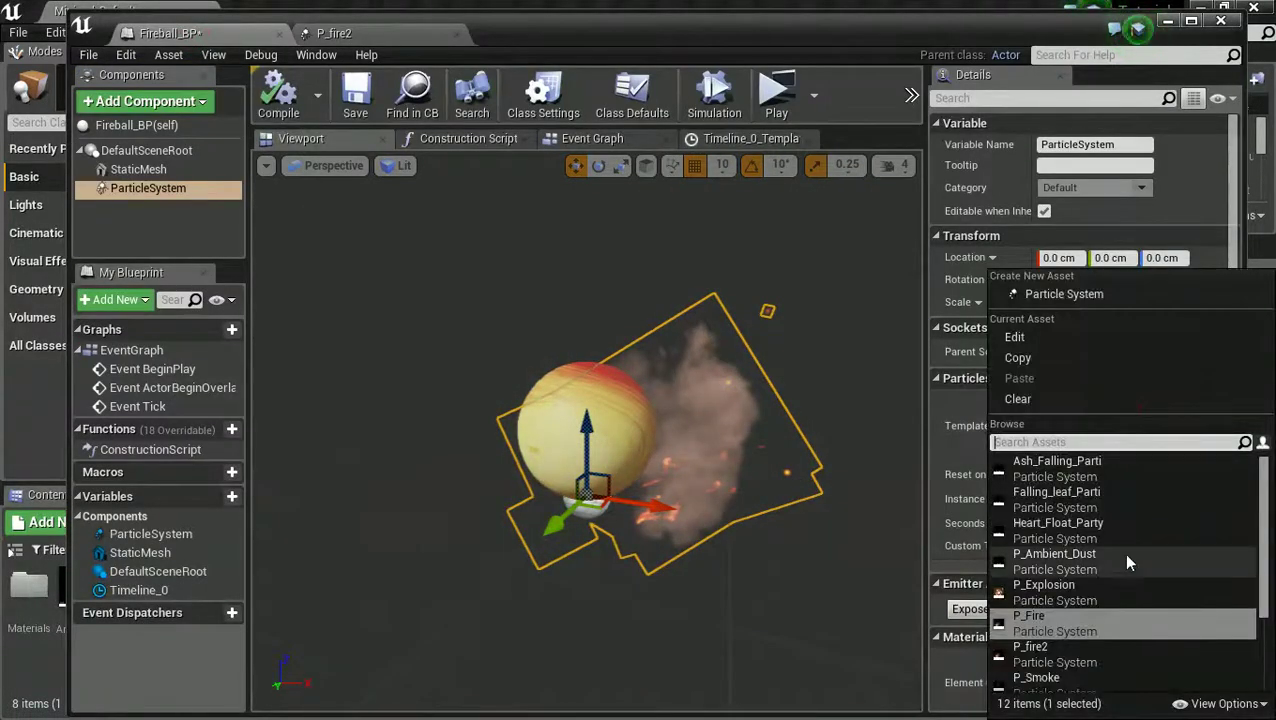
click(1040, 648)
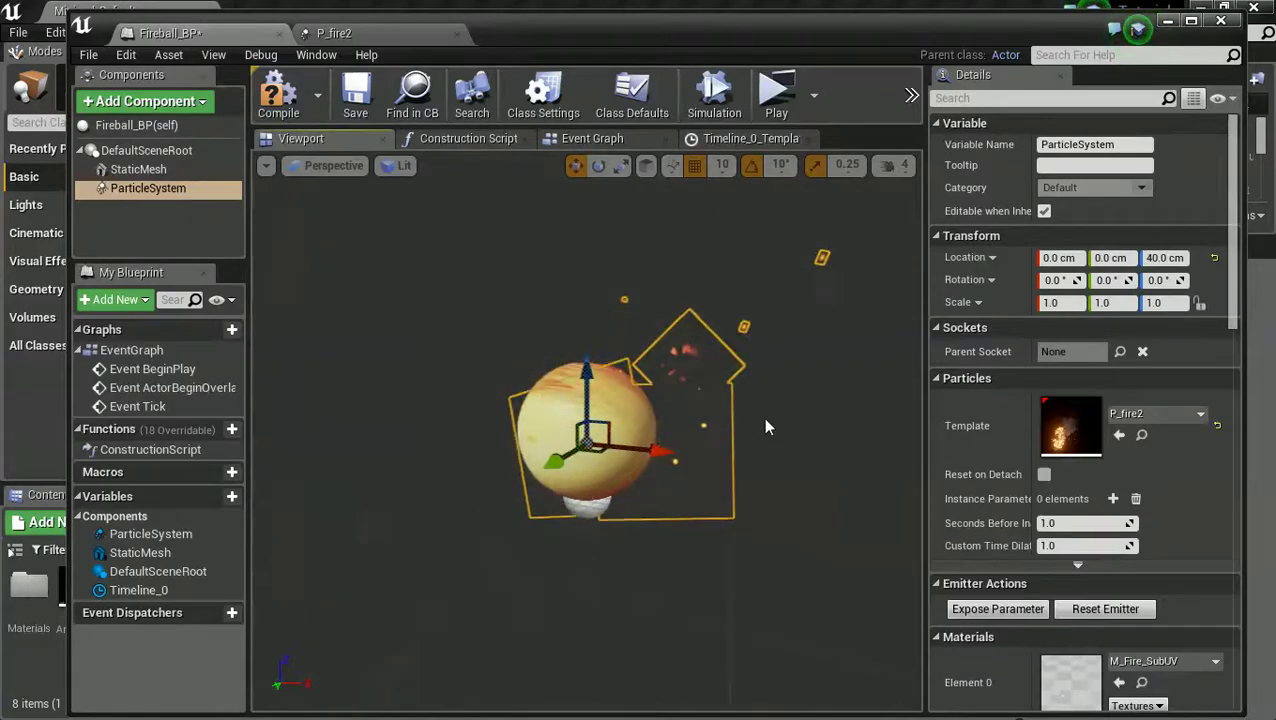
Scale the ParticleSystem component uniformly to 2.0 on all three axes and compile the Fireball_BP blueprint
click(1052, 302)
text(2)
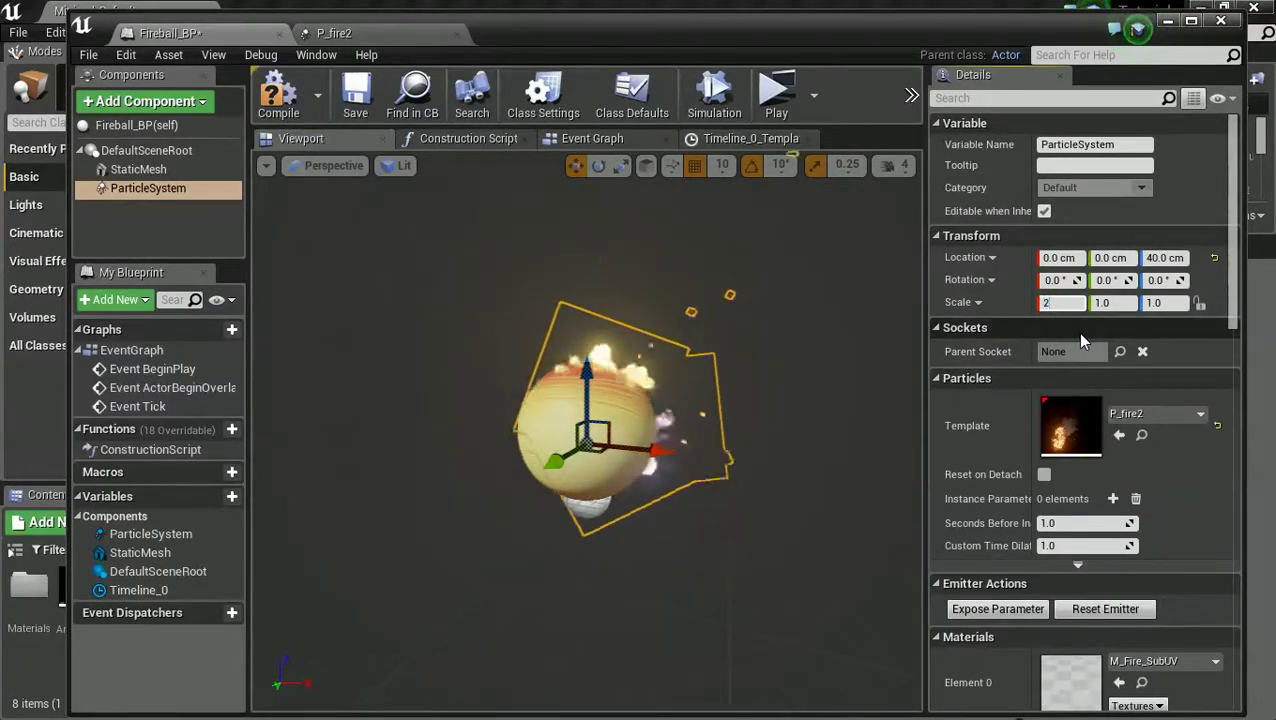
key(Return)
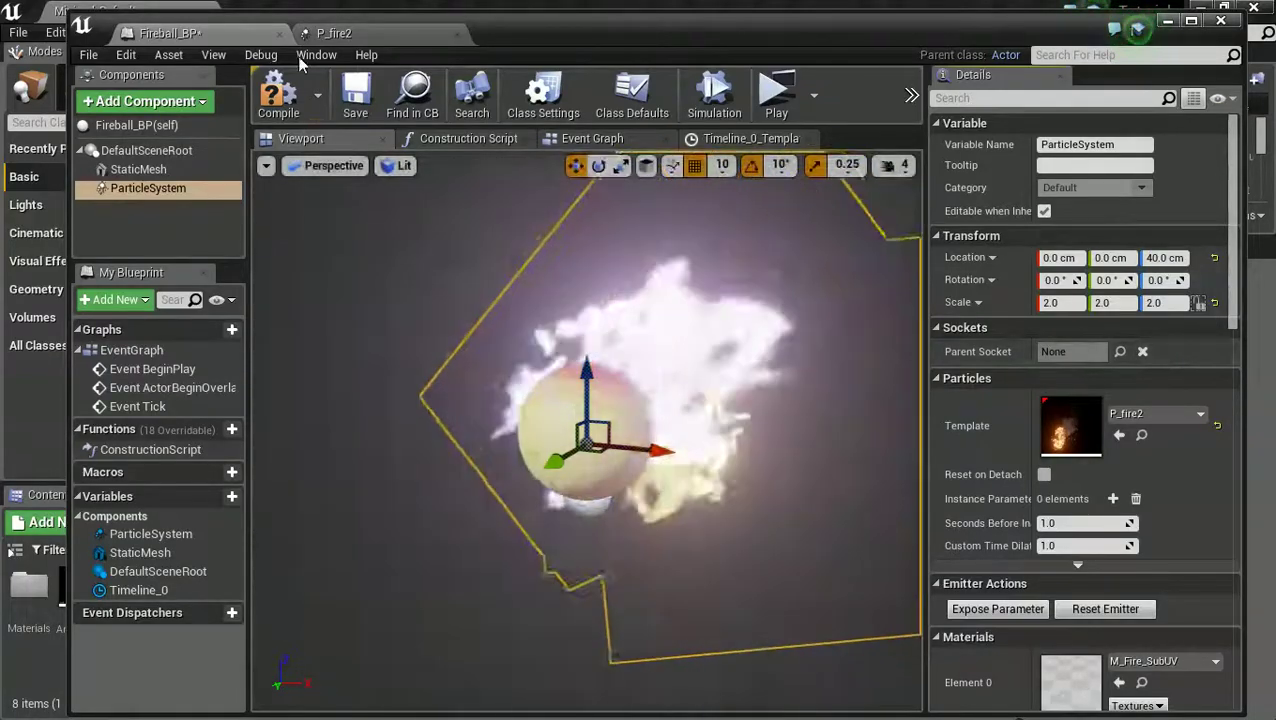
click(285, 103)
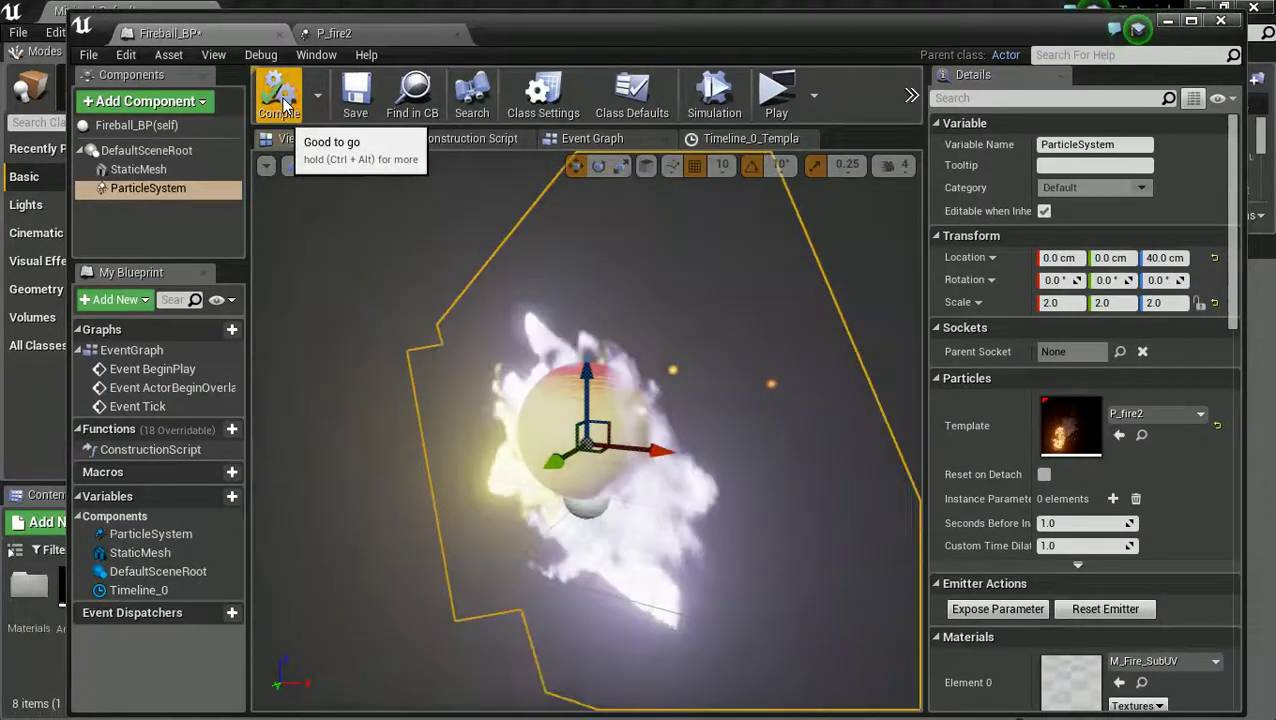
Play the level in a standalone preview, walk around to inspect the fireball and its flames, and end the preview
drag(641, 27, 1275, 115)
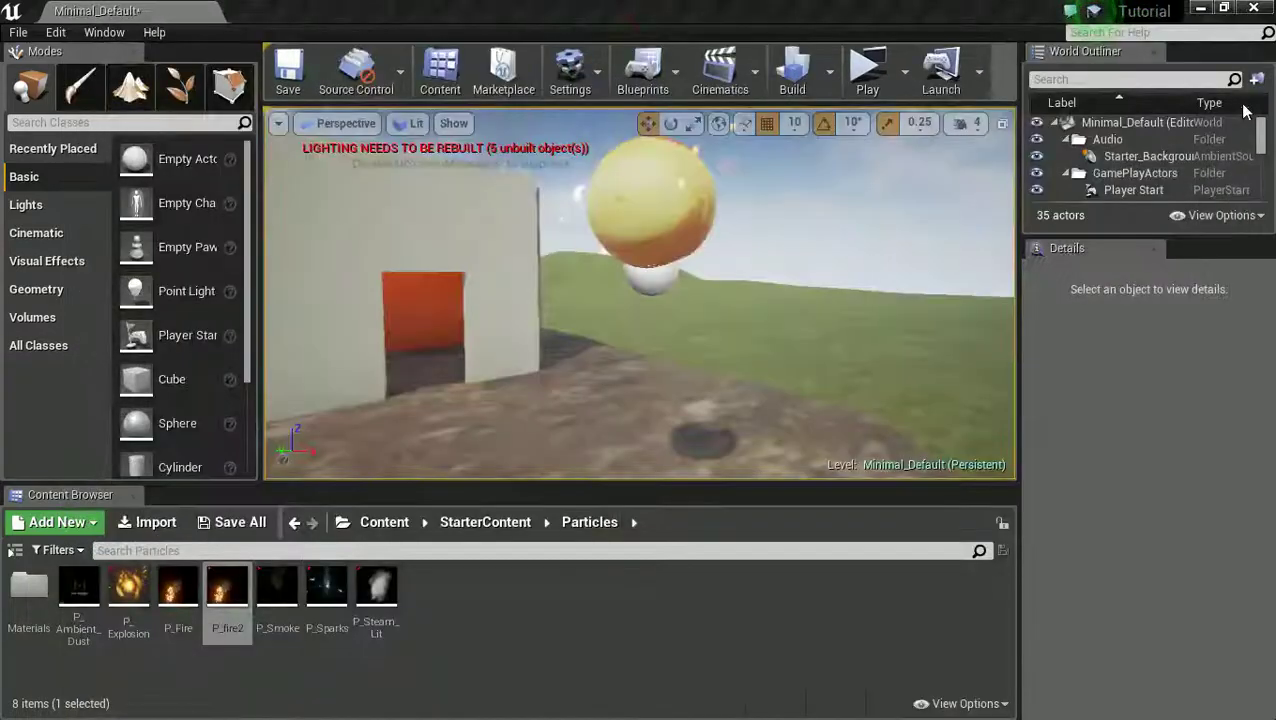
click(867, 70)
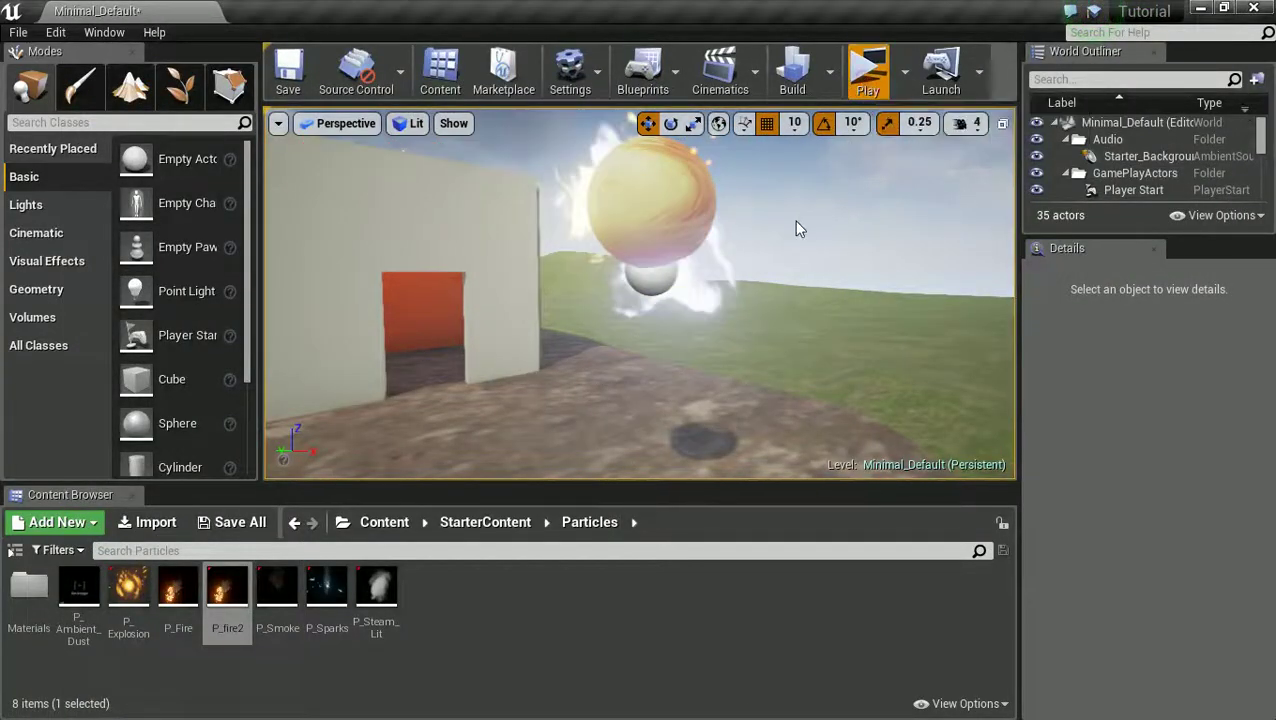
click(888, 389)
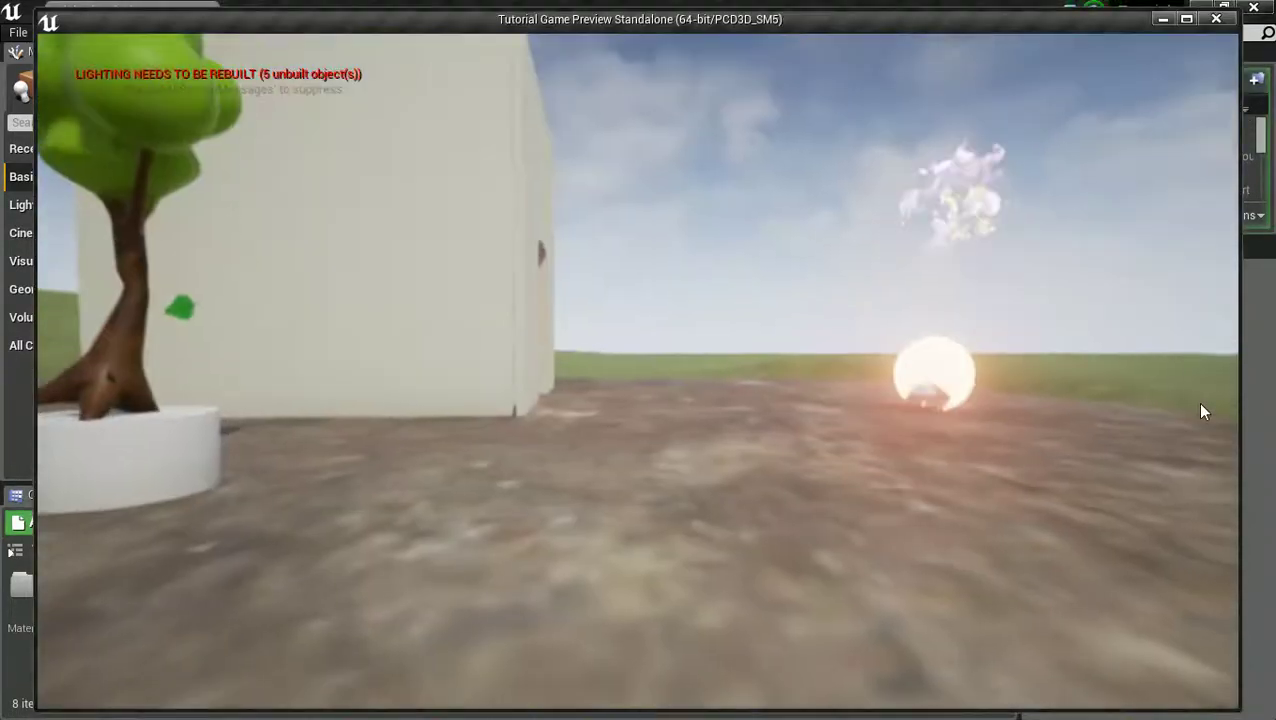
key(e)
key(w)
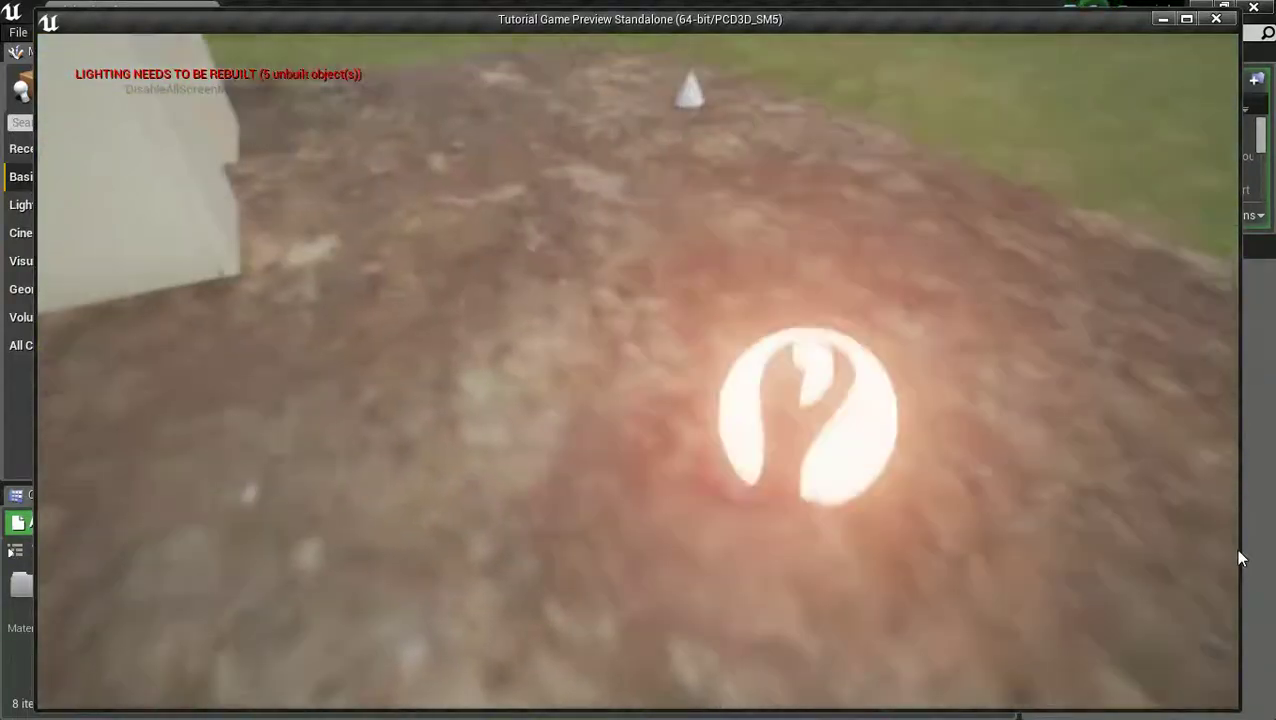
key(w)
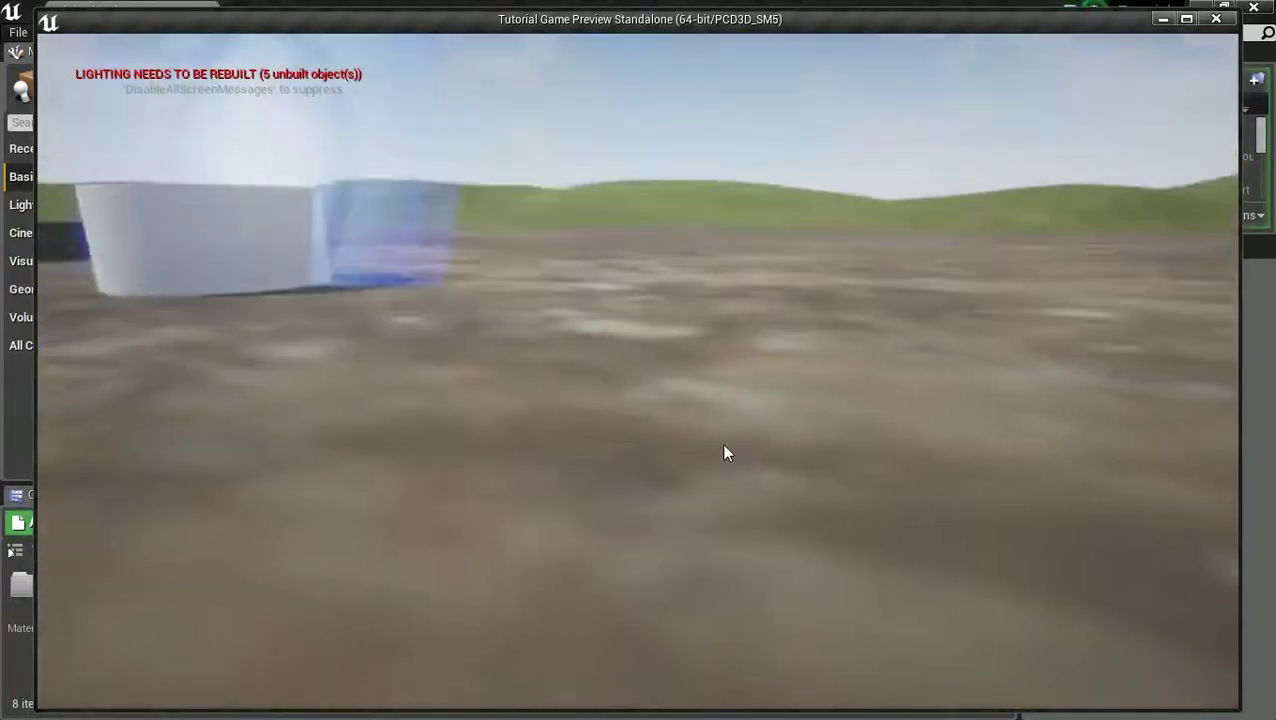
key(s)
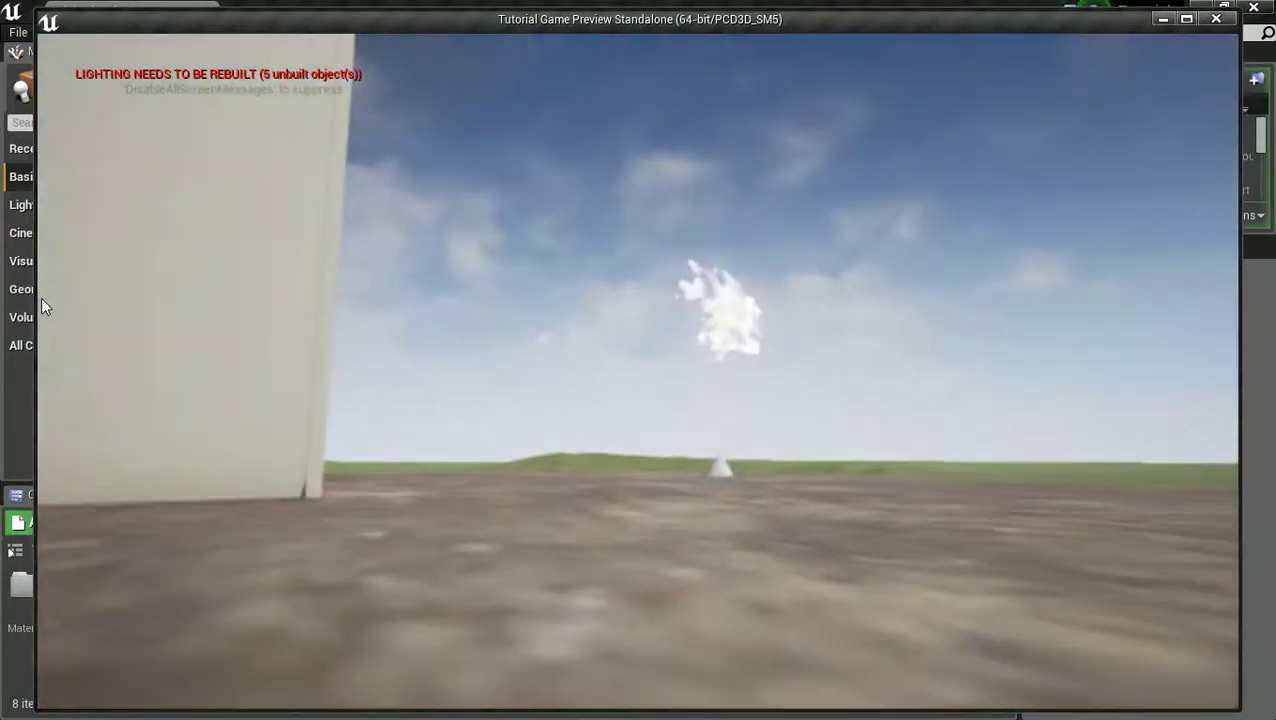
key(Escape)
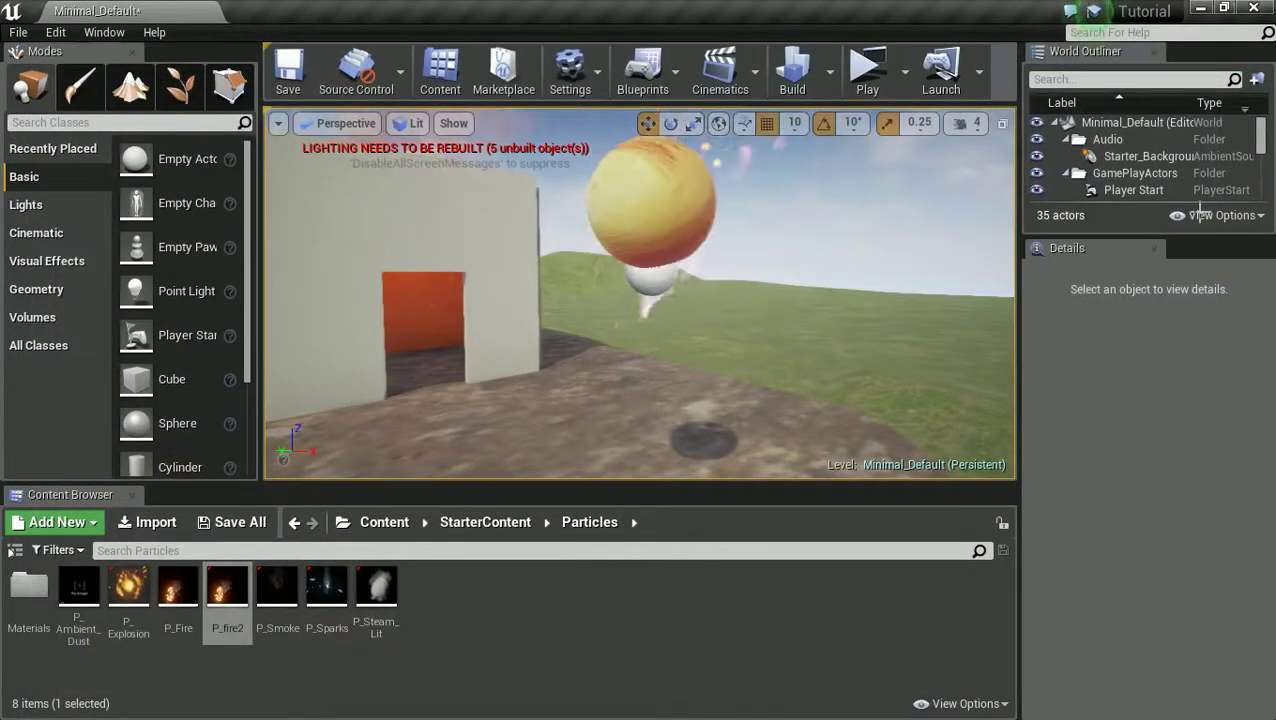
Turn off Simulate Physics and Simulation Generates Hit Events for Fireball_BP's StaticMesh component, and close the blueprint window
drag(1275, 160, 553, 68)
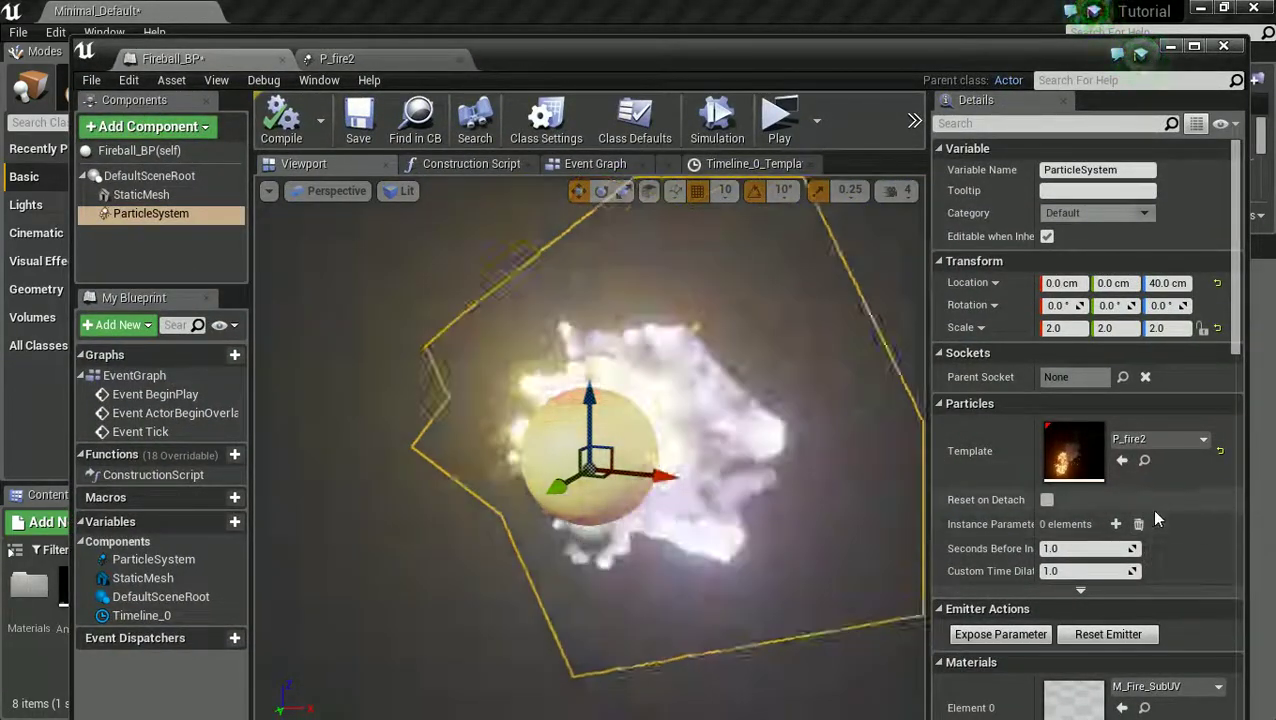
scroll(1150, 508, down, 3)
scroll(1150, 506, down, 10)
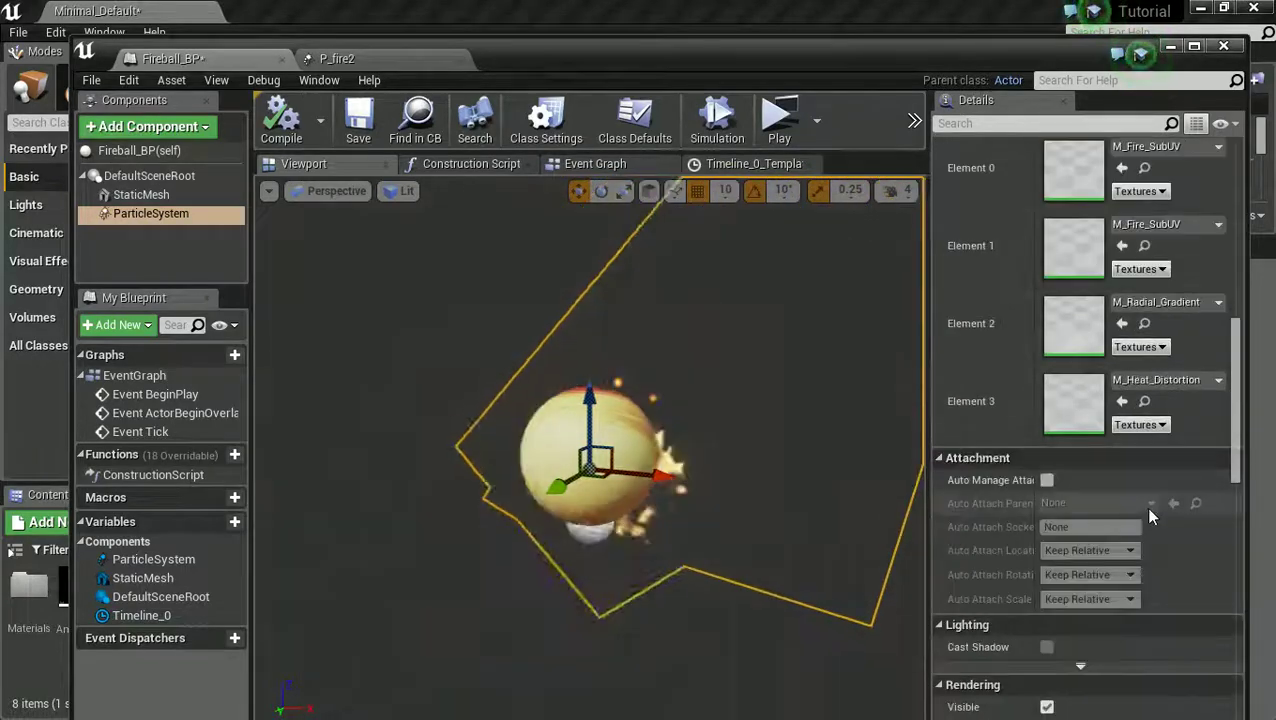
scroll(1103, 512, down, 2)
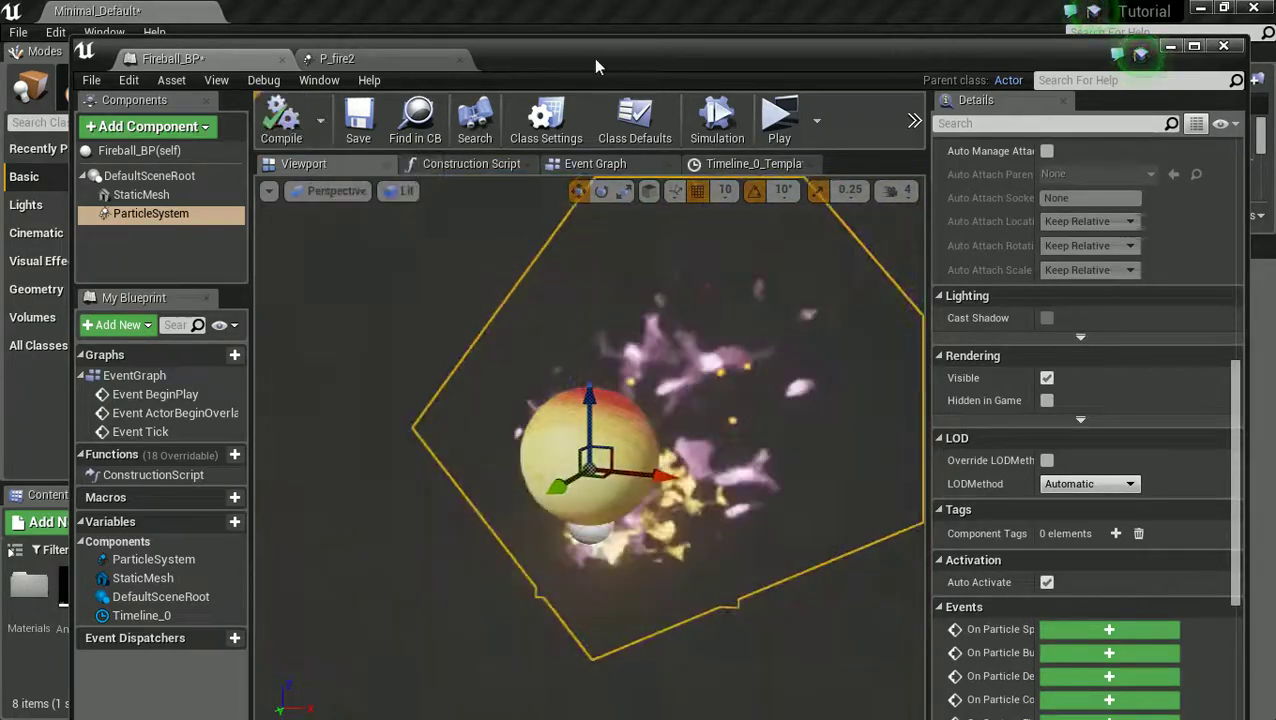
drag(593, 59, 612, 31)
click(163, 166)
scroll(1007, 433, up, 5)
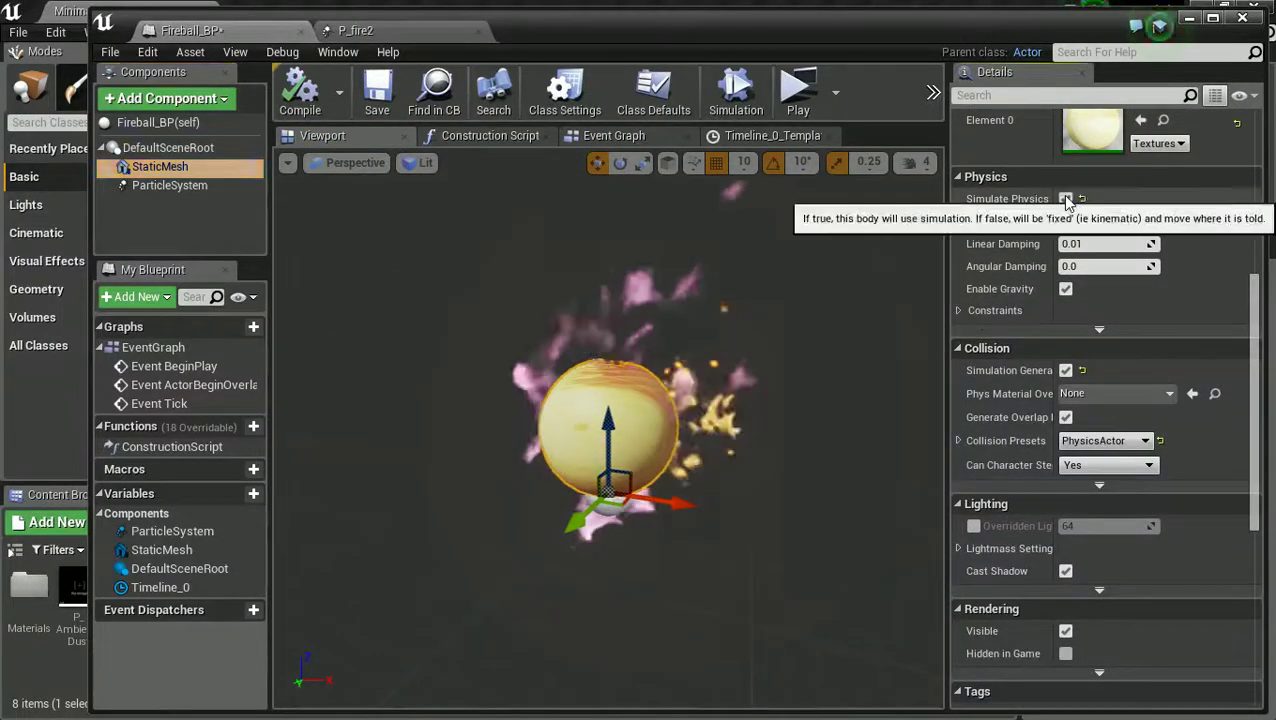
click(1065, 198)
click(1068, 370)
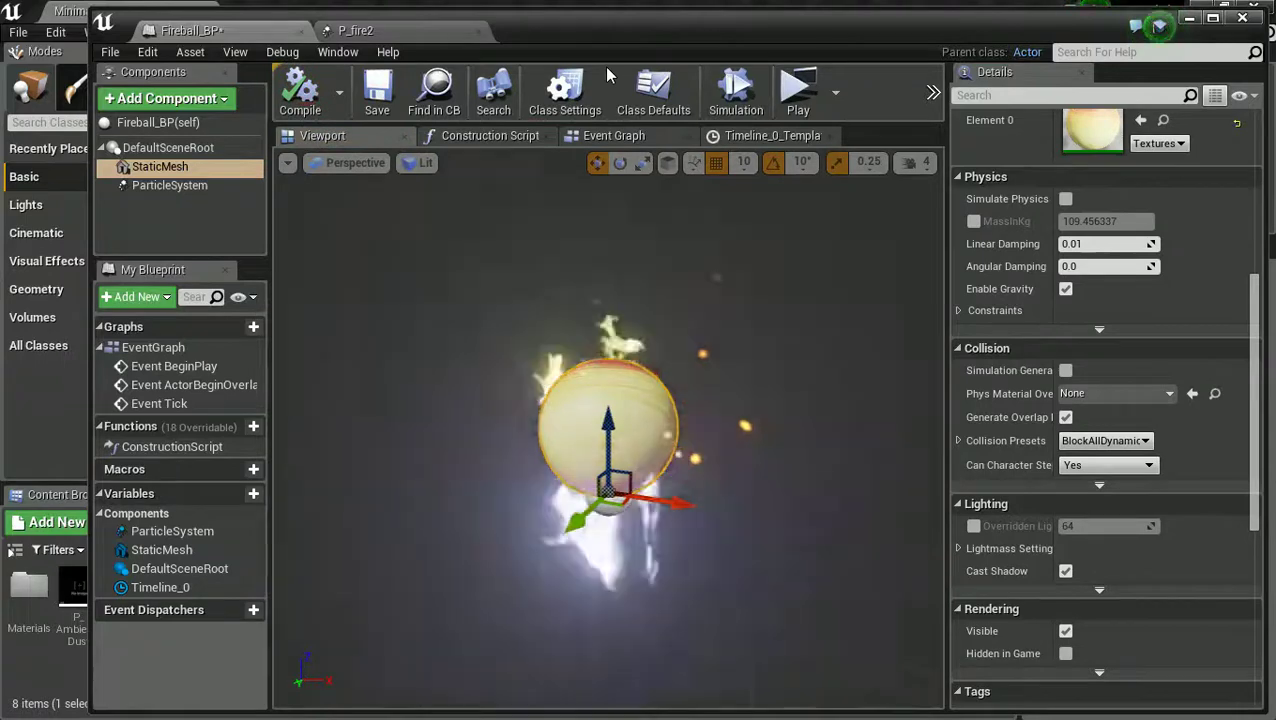
drag(572, 23, 526, 29)
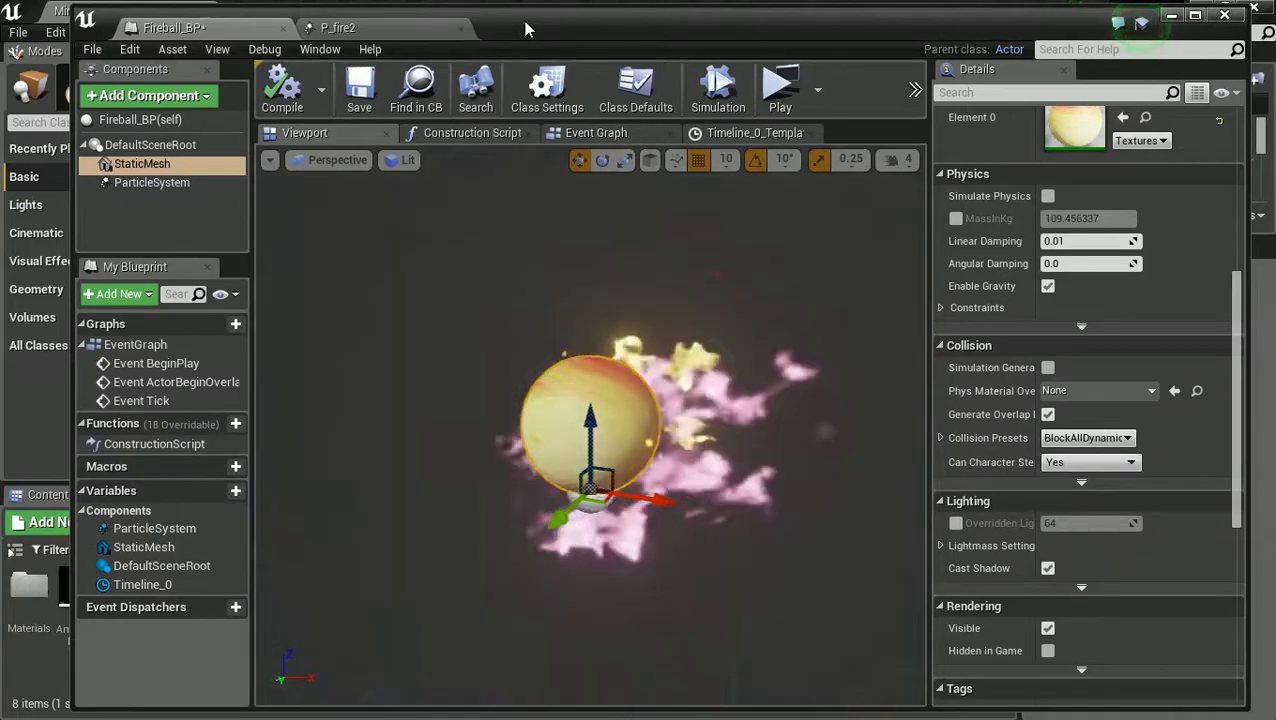
drag(525, 28, 533, 27)
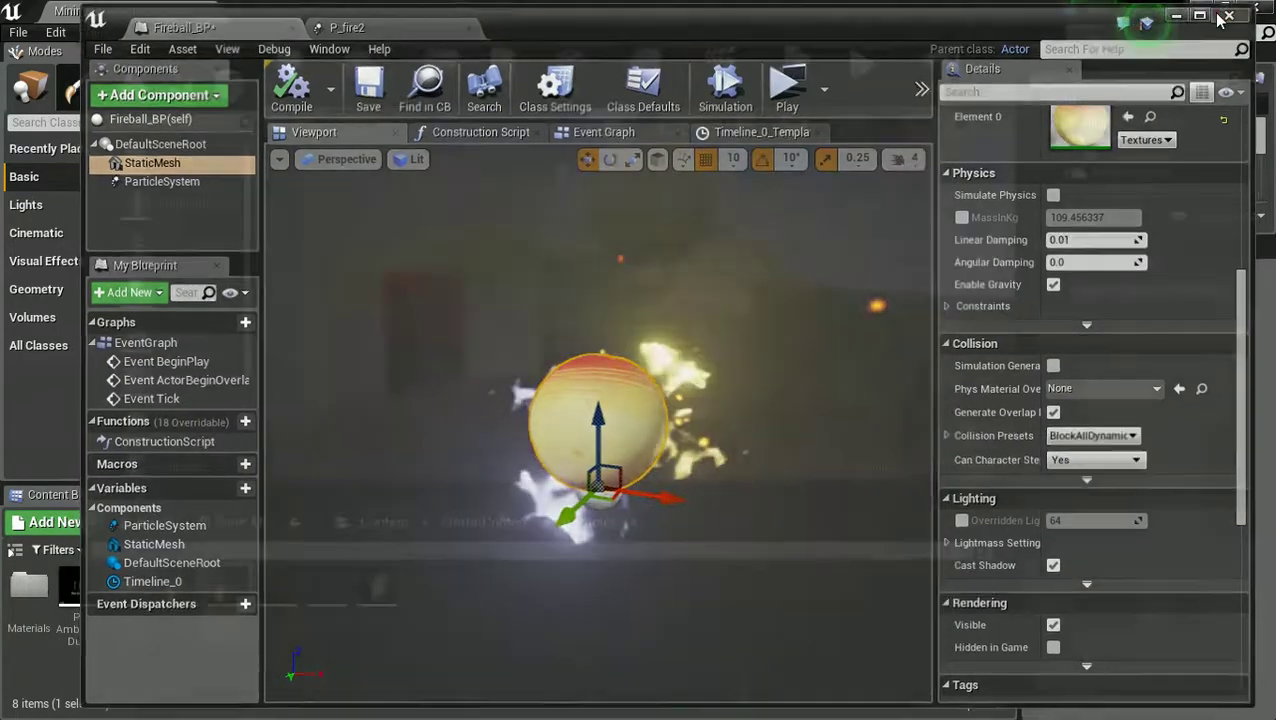
click(1232, 13)
Select the fireball in the level and create a level sequence named fbmovement in the Content folder
scroll(709, 308, down, 2)
scroll(669, 305, up, 1)
click(645, 245)
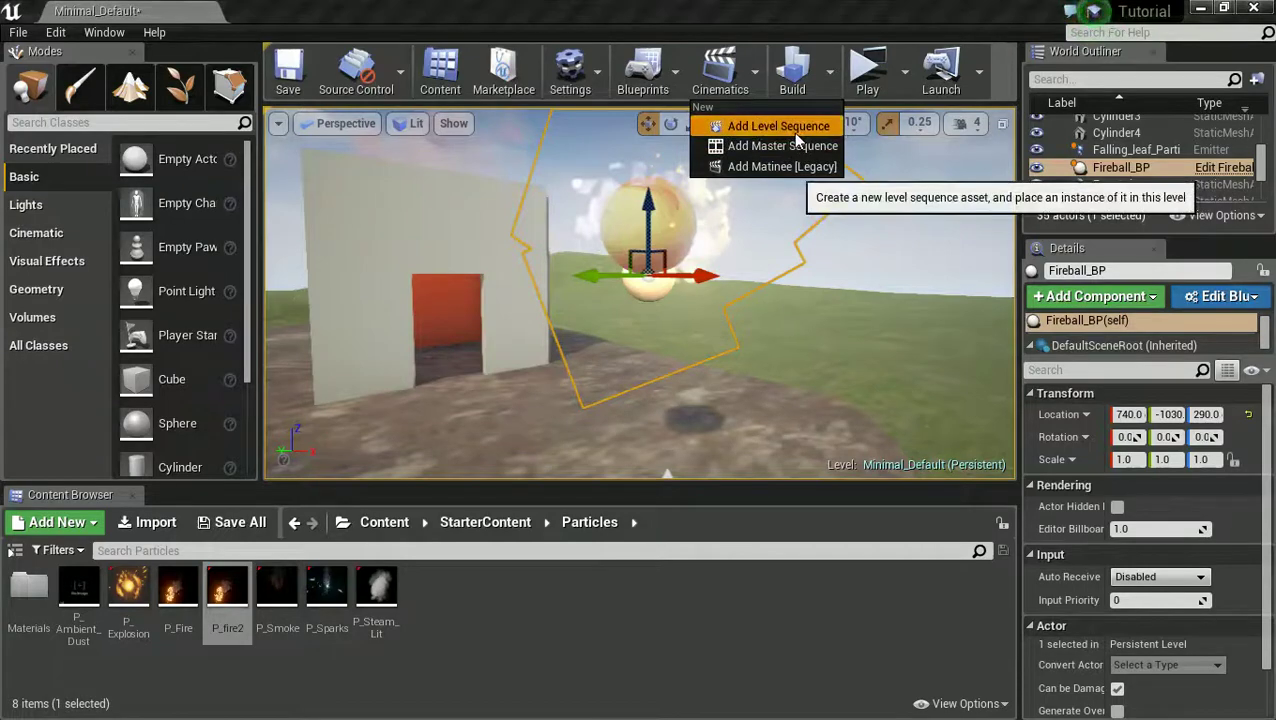
click(793, 132)
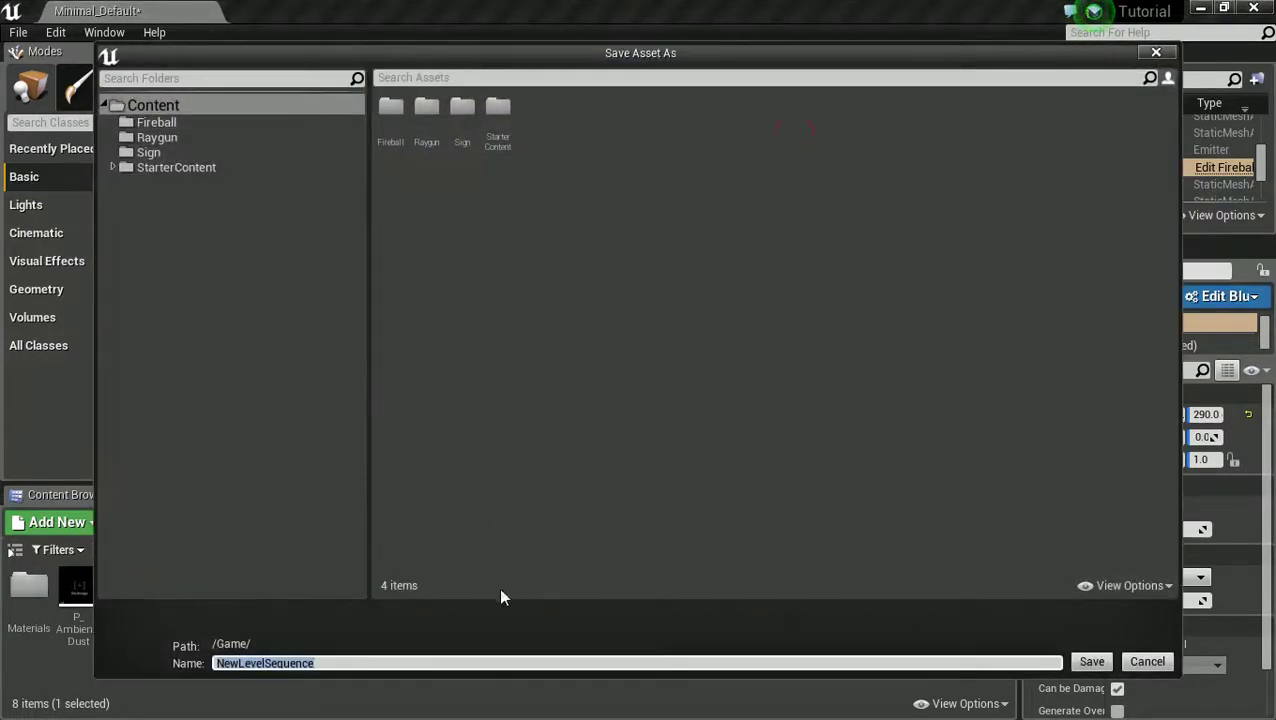
text(p)
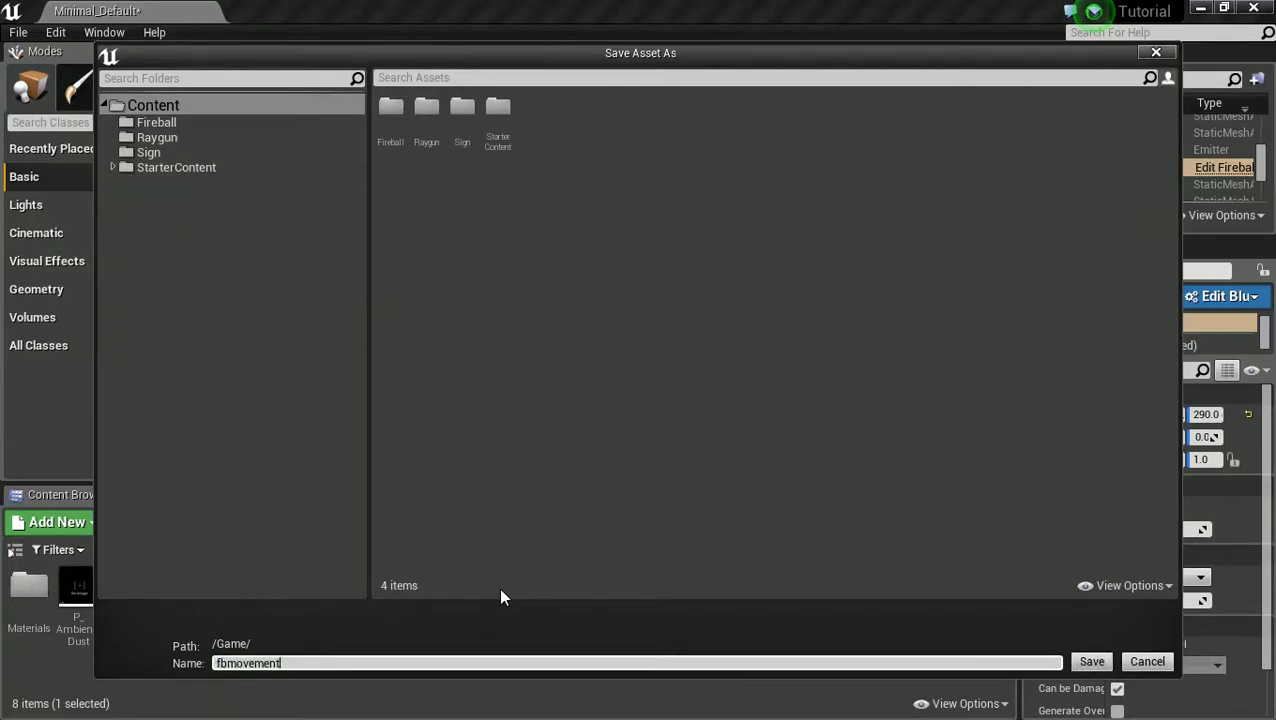
key(Return)
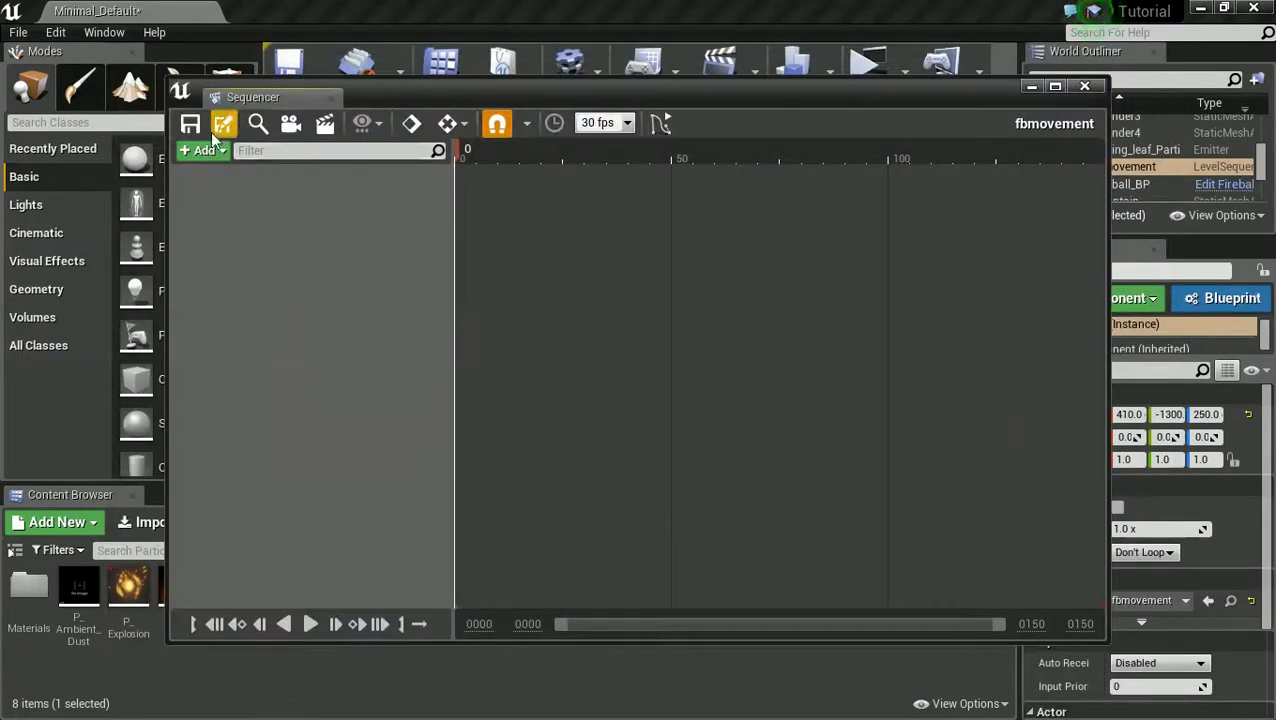
Add the Fireball_BP actor to the sequence with a Transform track, and expand its Location channels
click(208, 150)
mouse_move(231, 168)
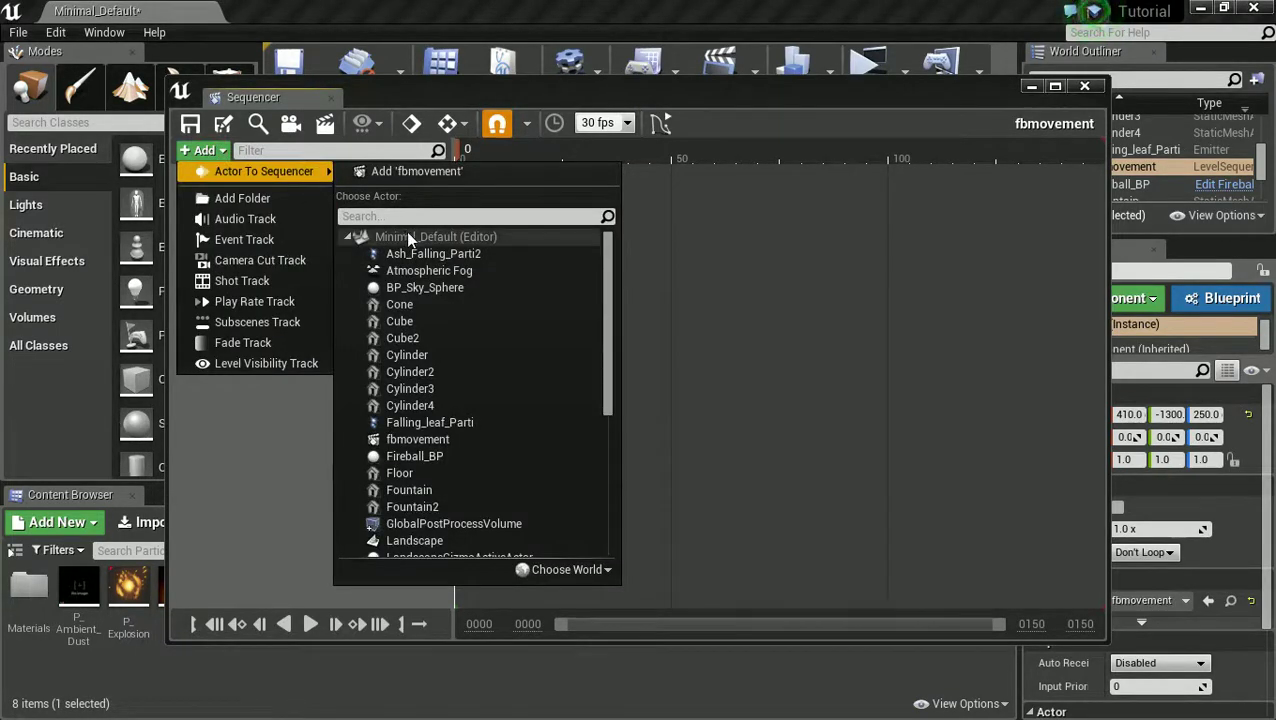
click(445, 456)
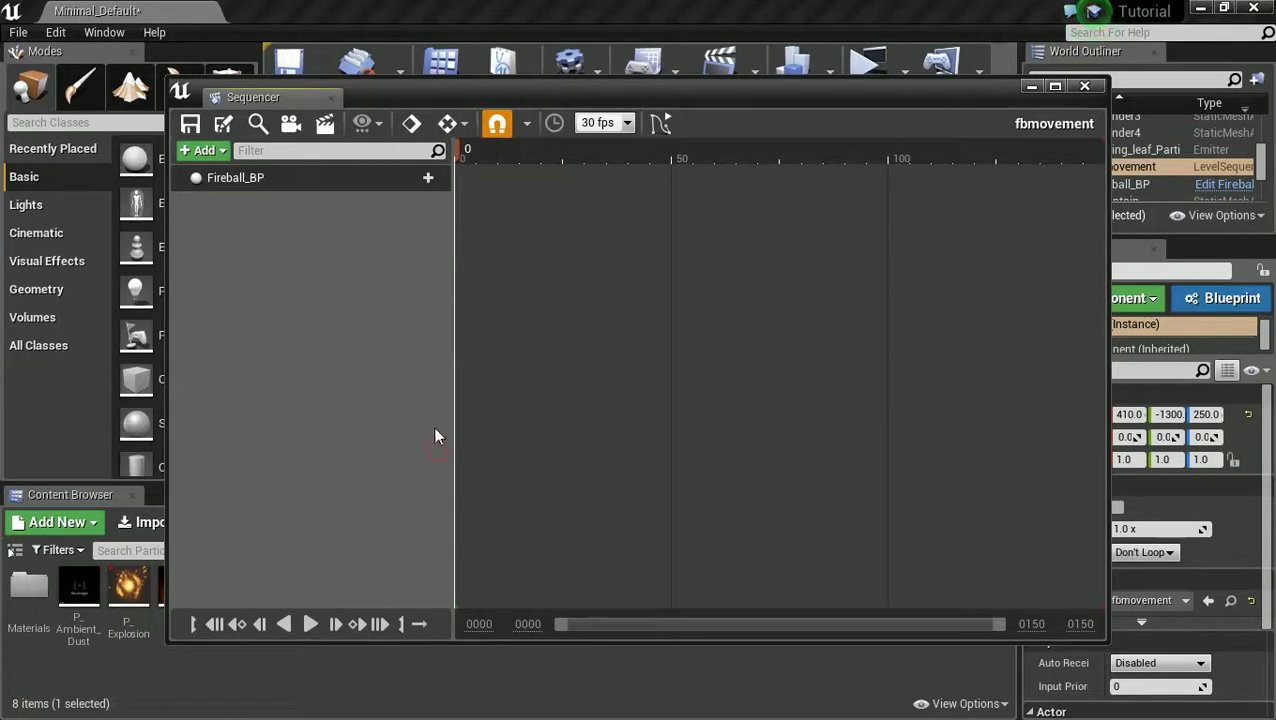
click(420, 178)
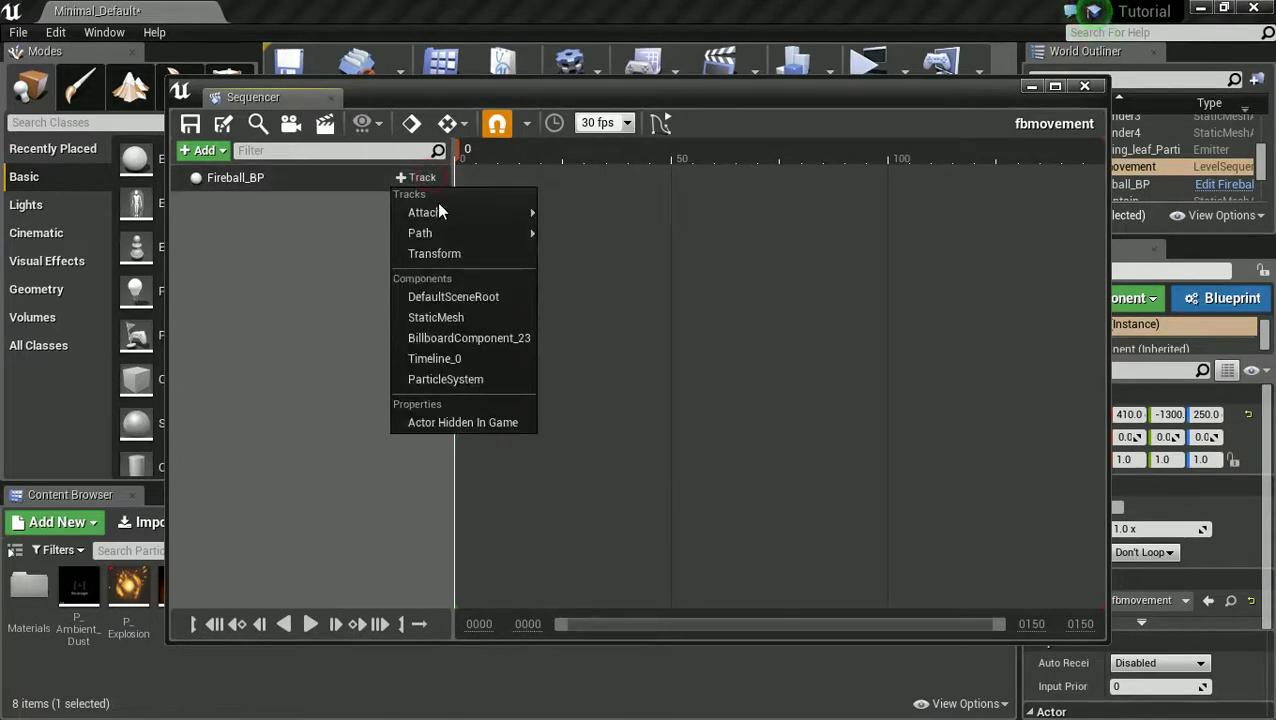
click(440, 253)
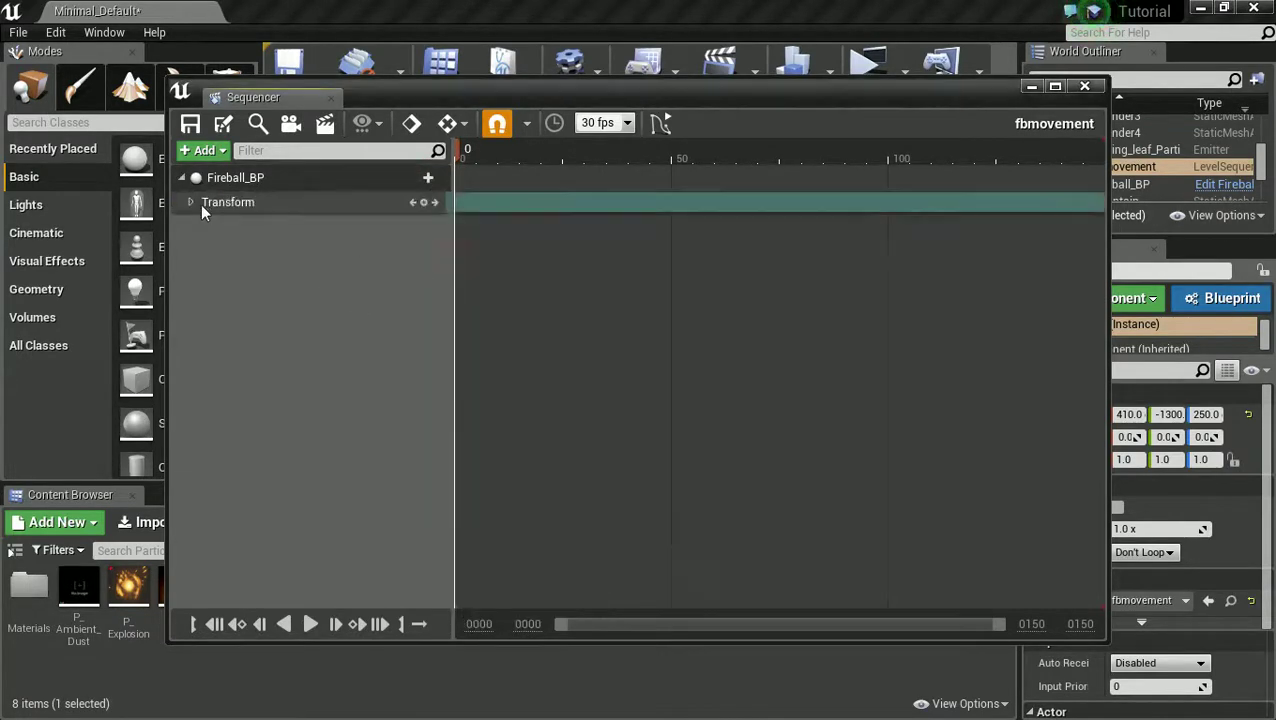
click(190, 201)
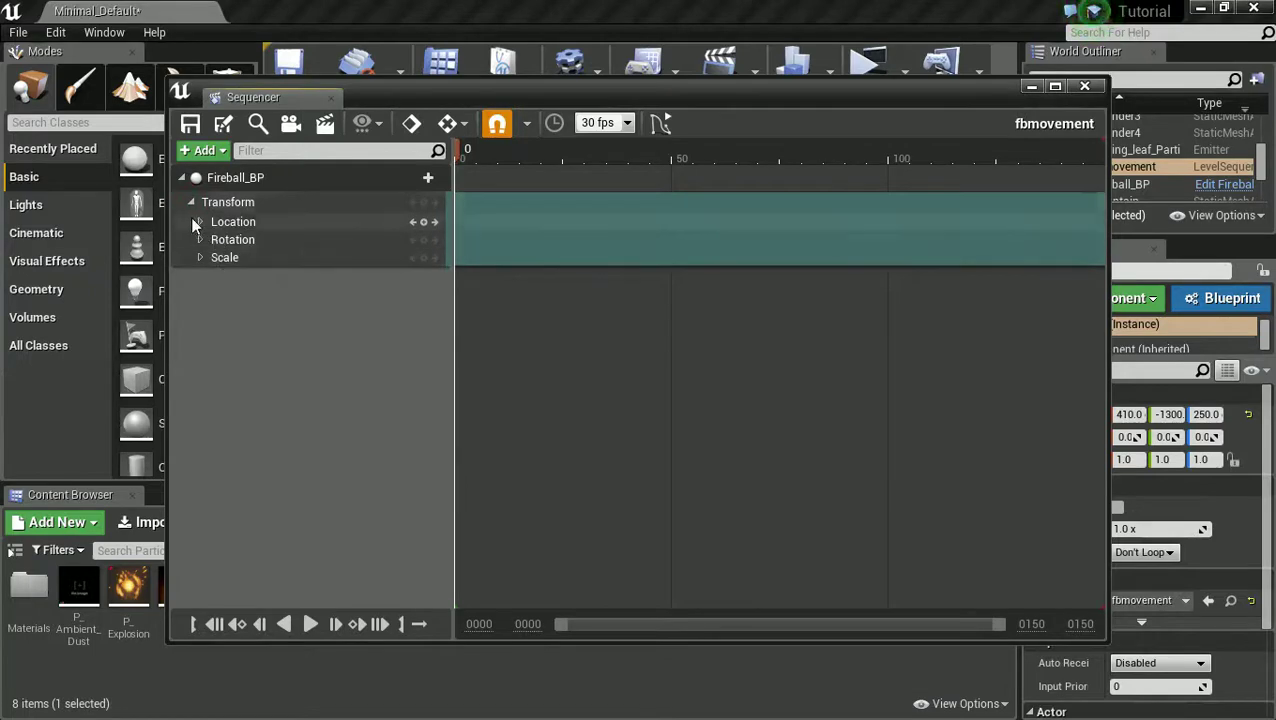
click(198, 222)
Move the fireball far away to about X -1645, Y -9288, Z 450, and key its X, Y and Z location at frame 0
drag(459, 84, 640, 352)
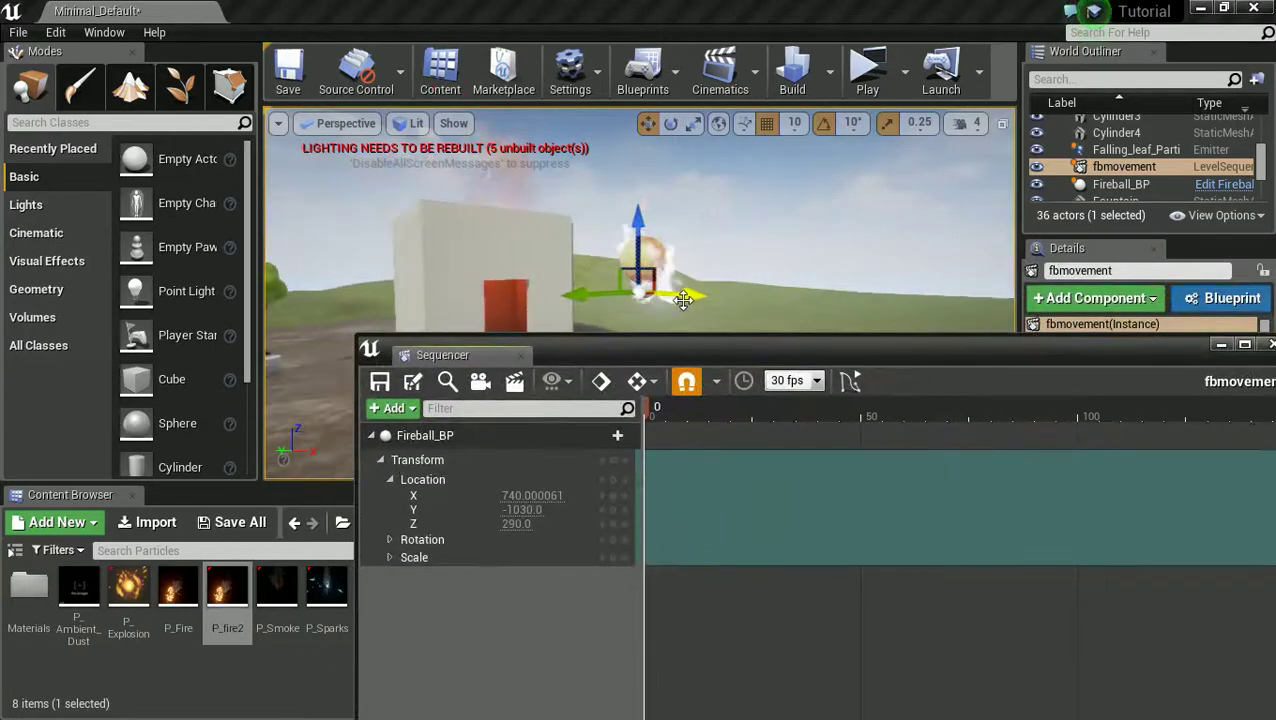
drag(639, 291, 757, 245)
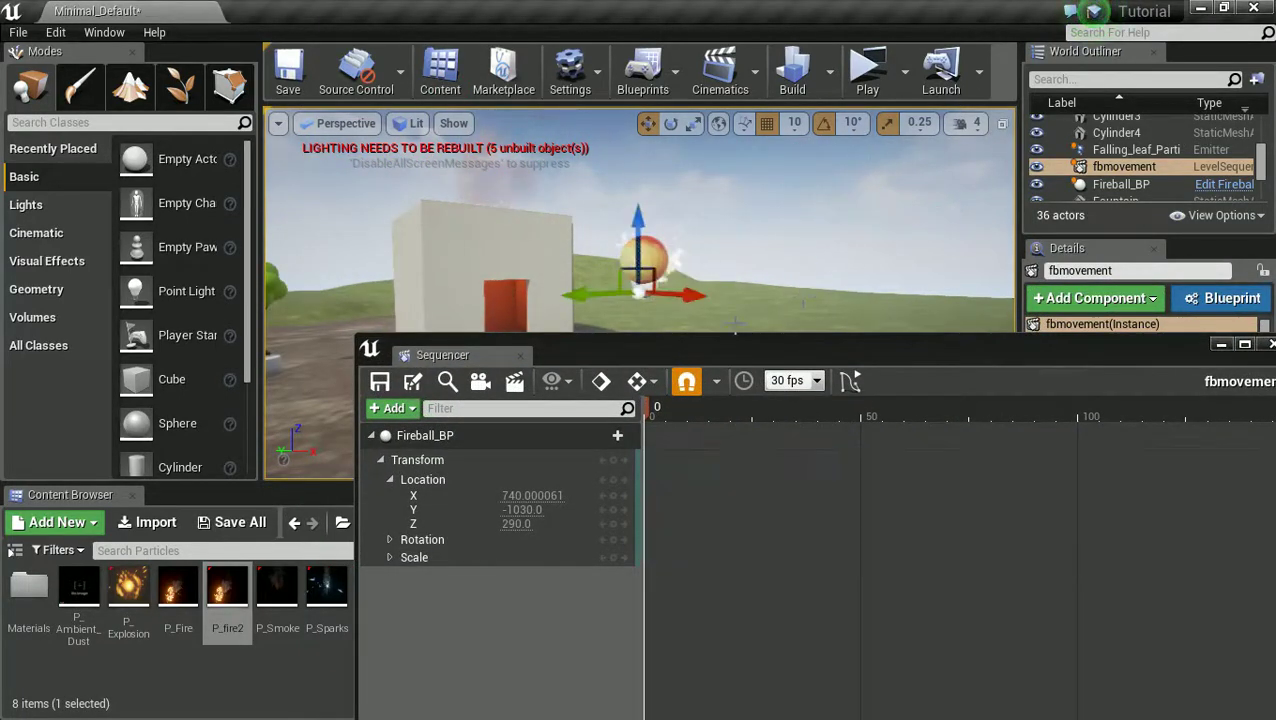
click(632, 280)
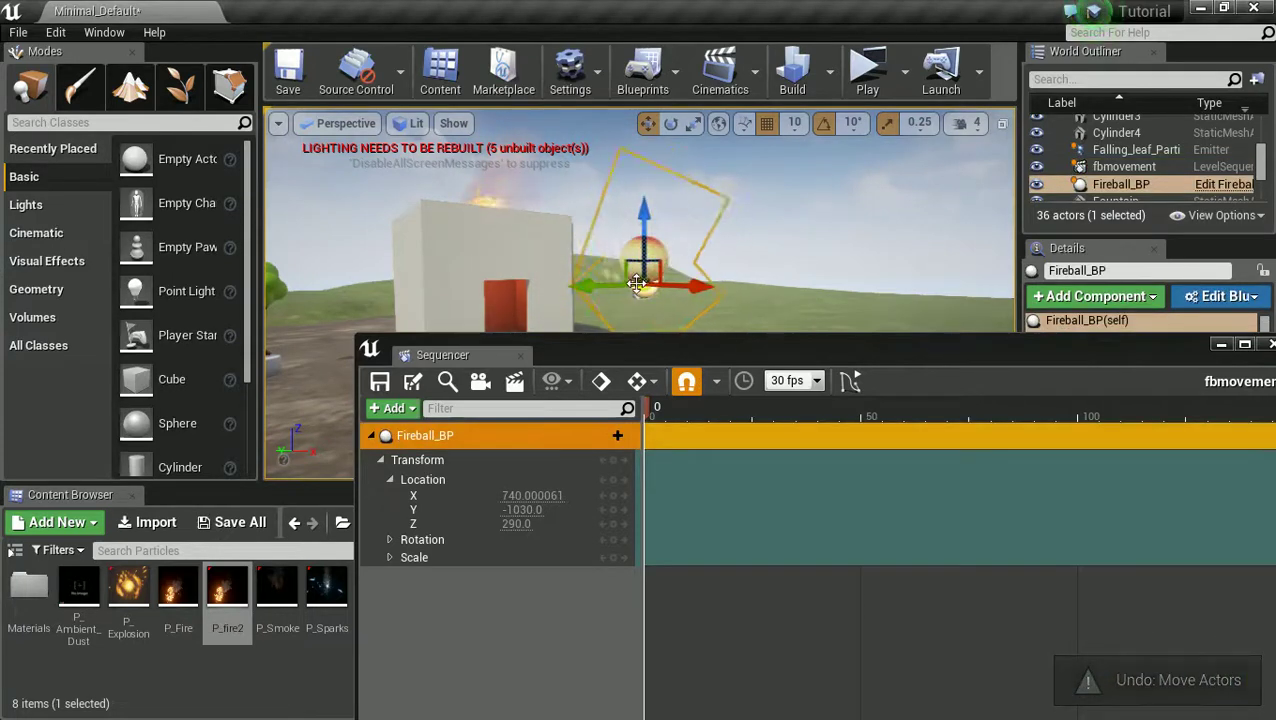
shift+drag(897, 204, 825, 272)
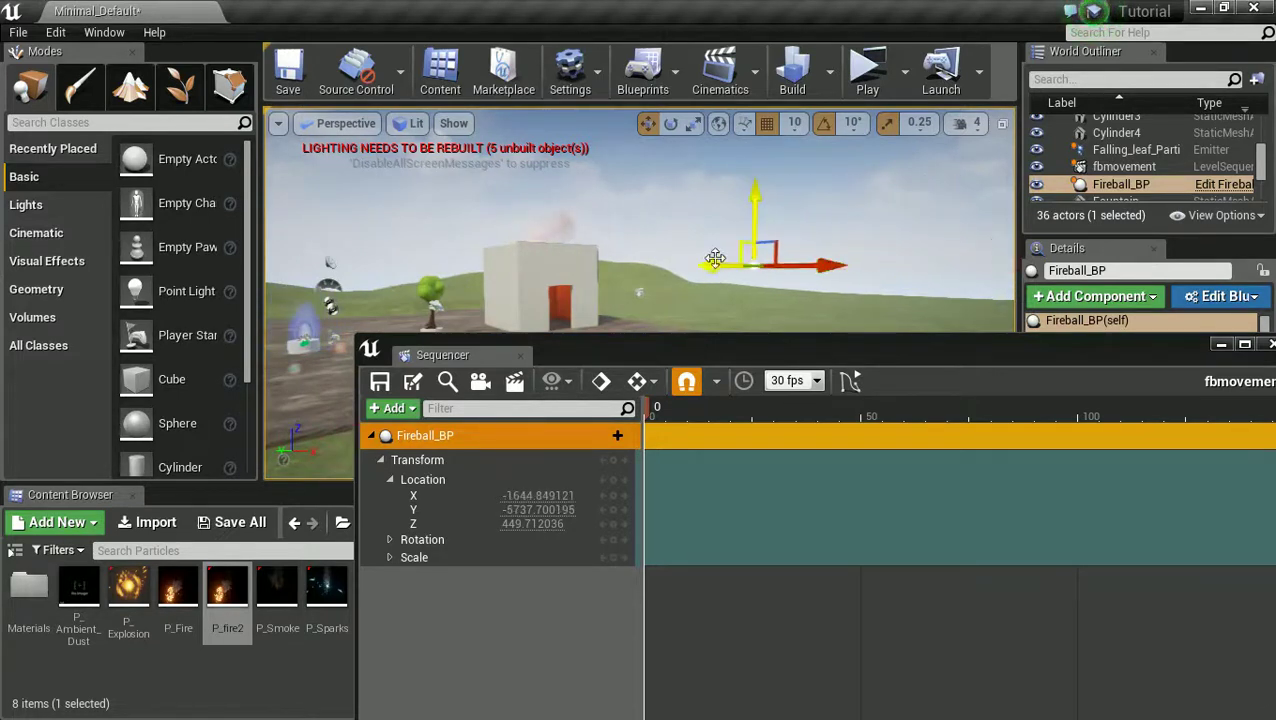
click(655, 443)
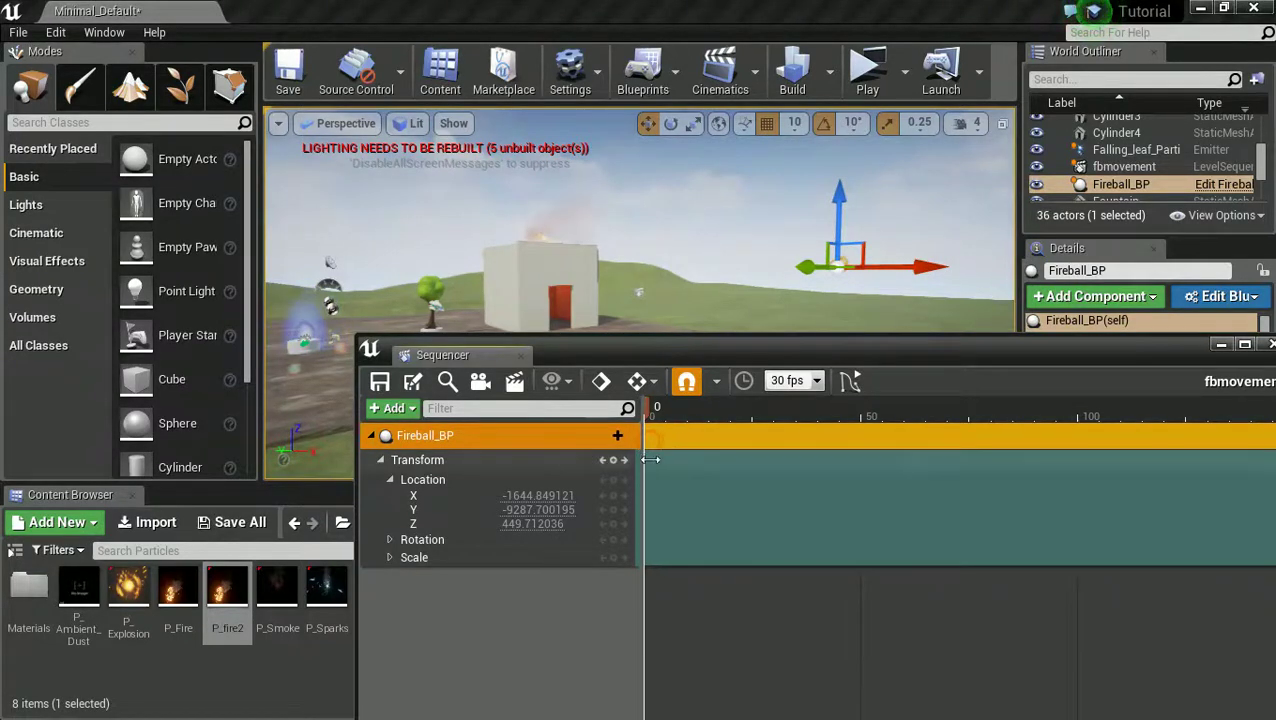
click(613, 497)
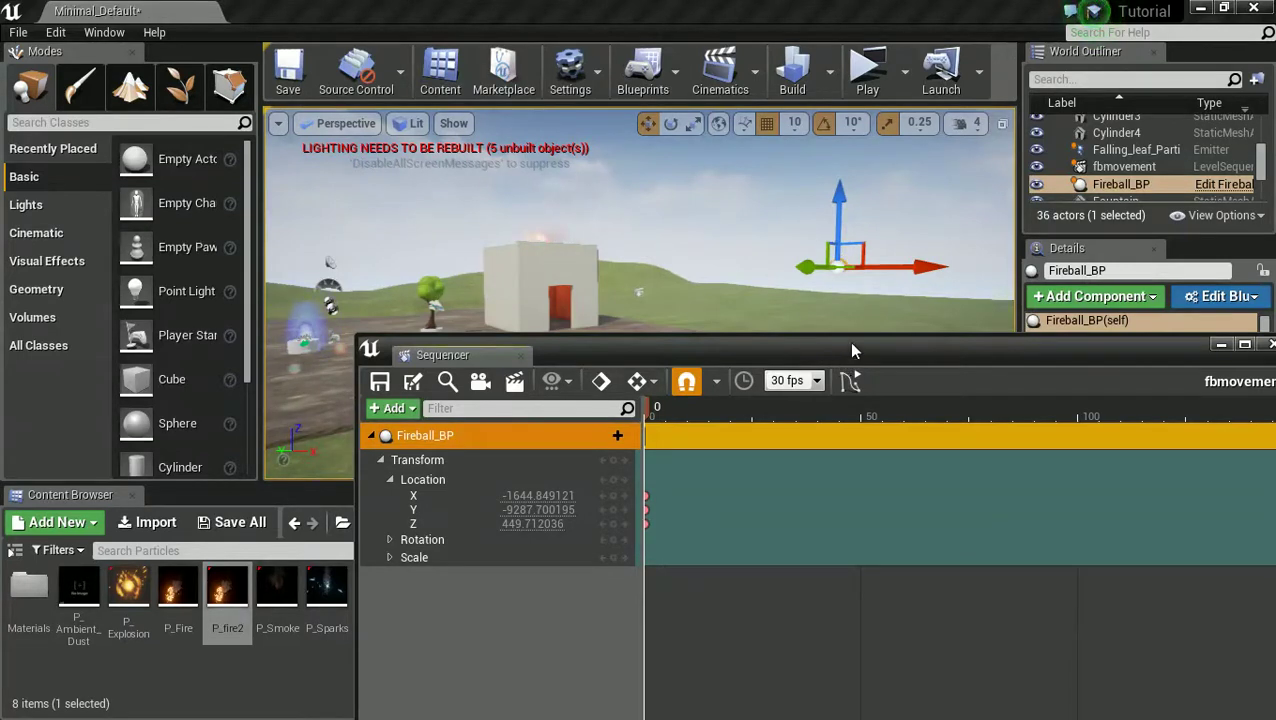
Move the fireball to about X 735, Y 512, Z 450 at frame 99, and key its X, Y and Z location there
scroll(840, 305, down, 8)
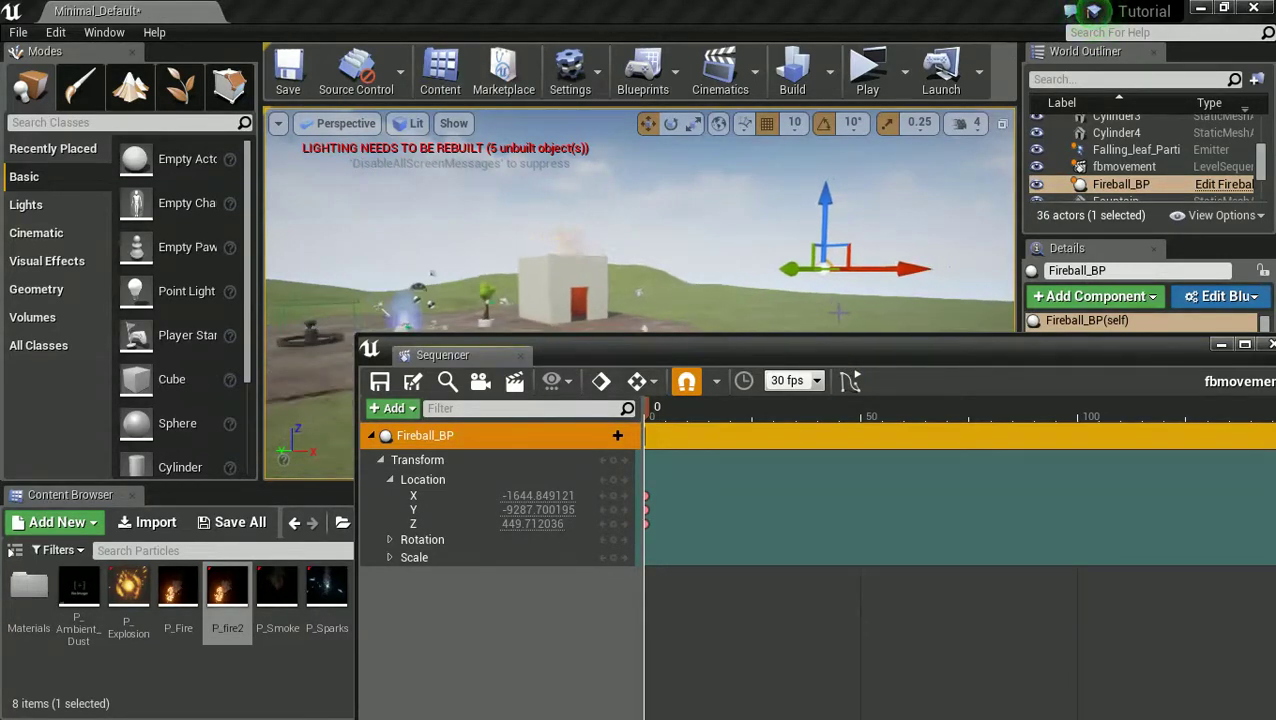
scroll(838, 312, up, 2)
scroll(835, 308, up, 1)
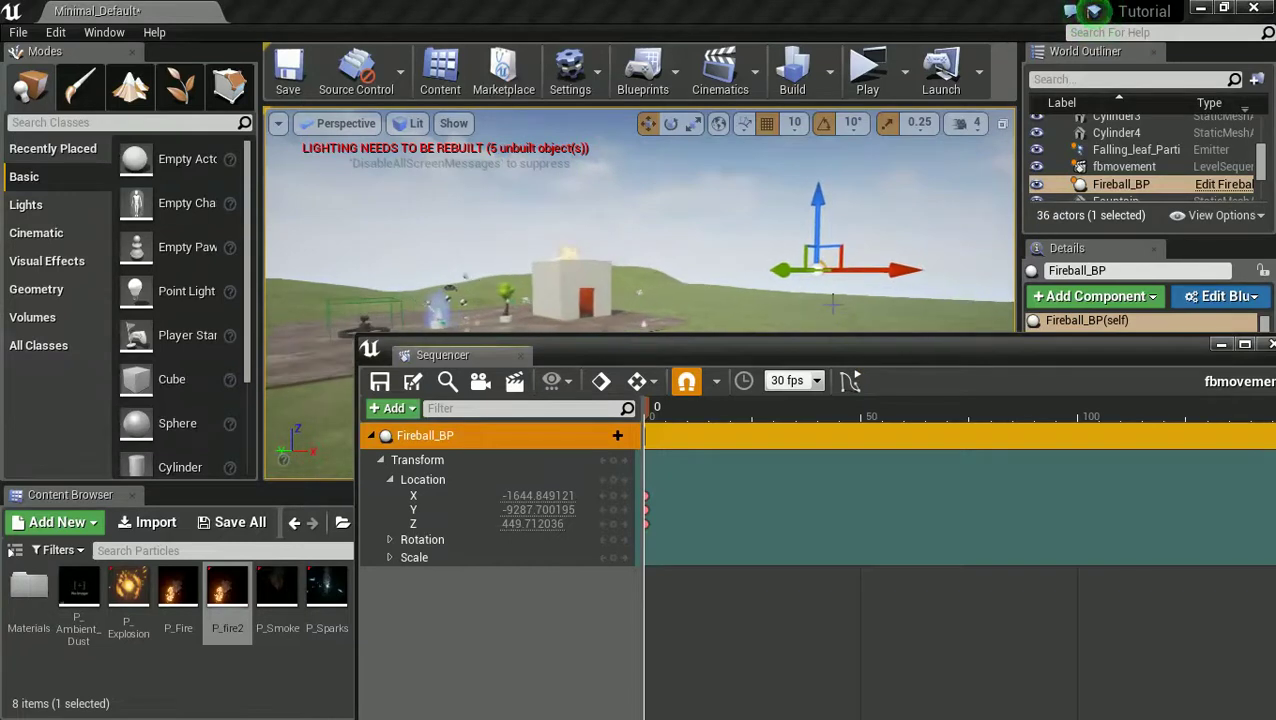
click(787, 271)
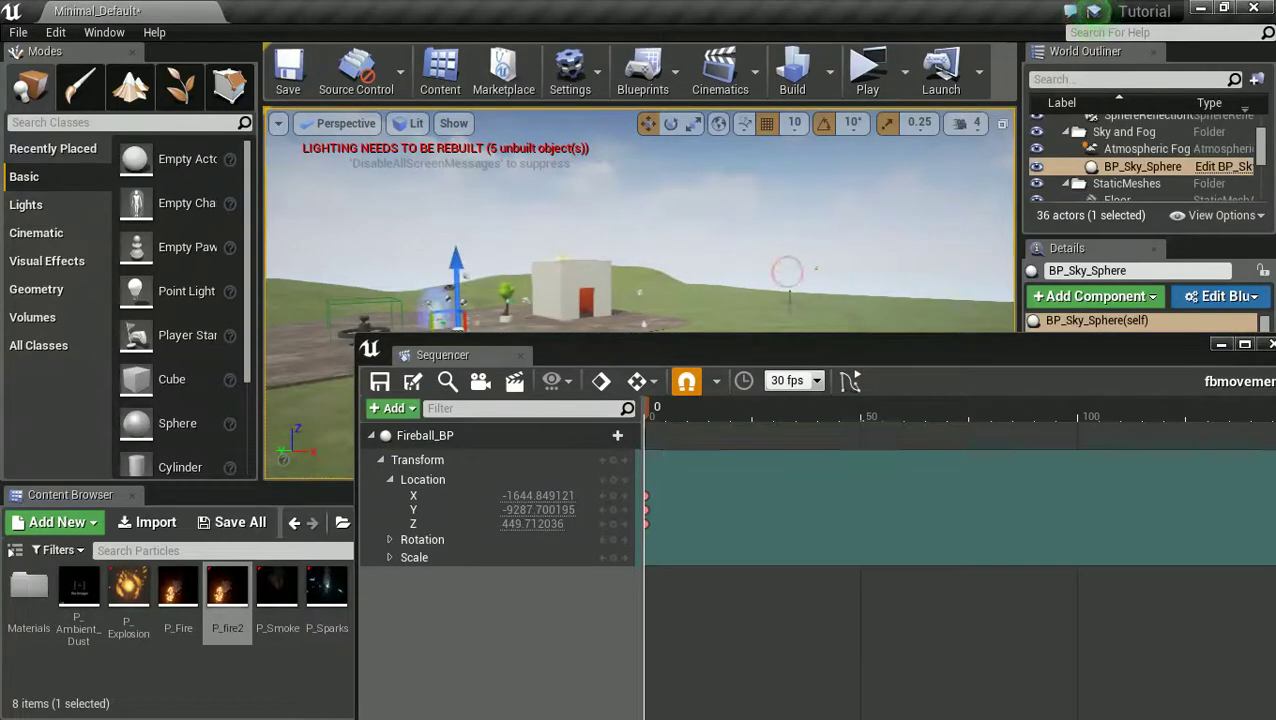
drag(946, 420, 1072, 410)
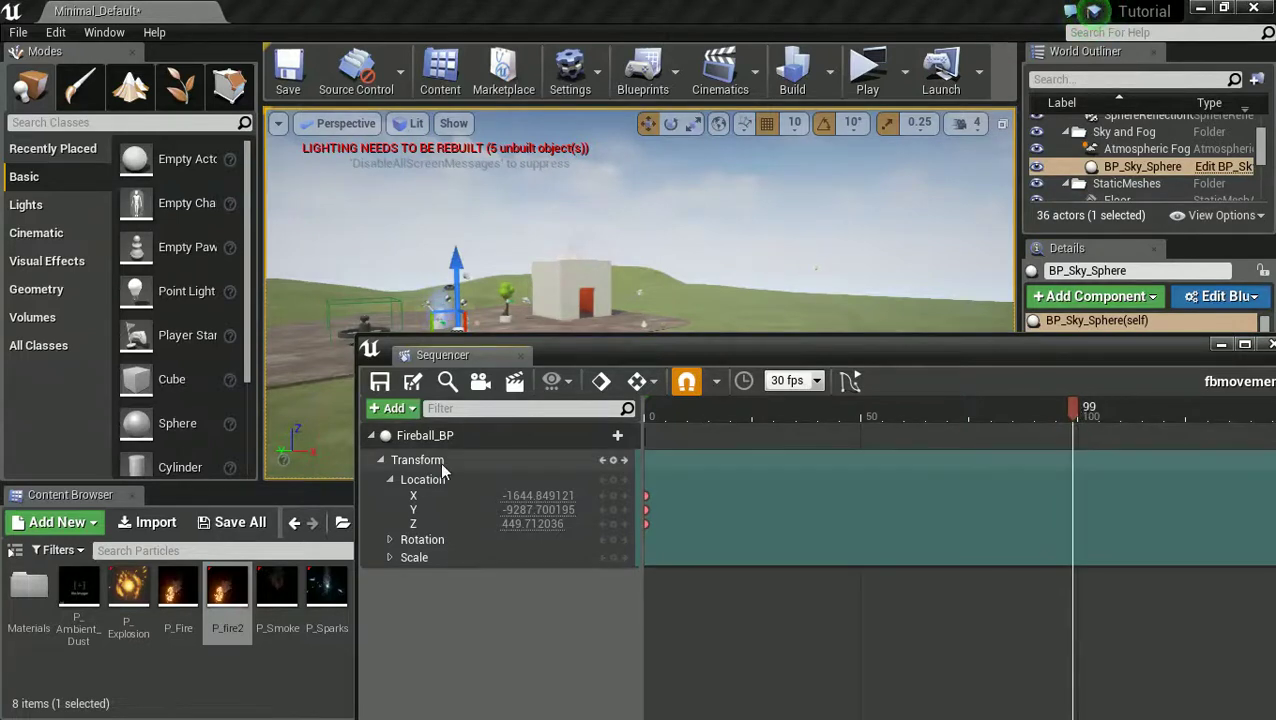
click(440, 435)
click(416, 348)
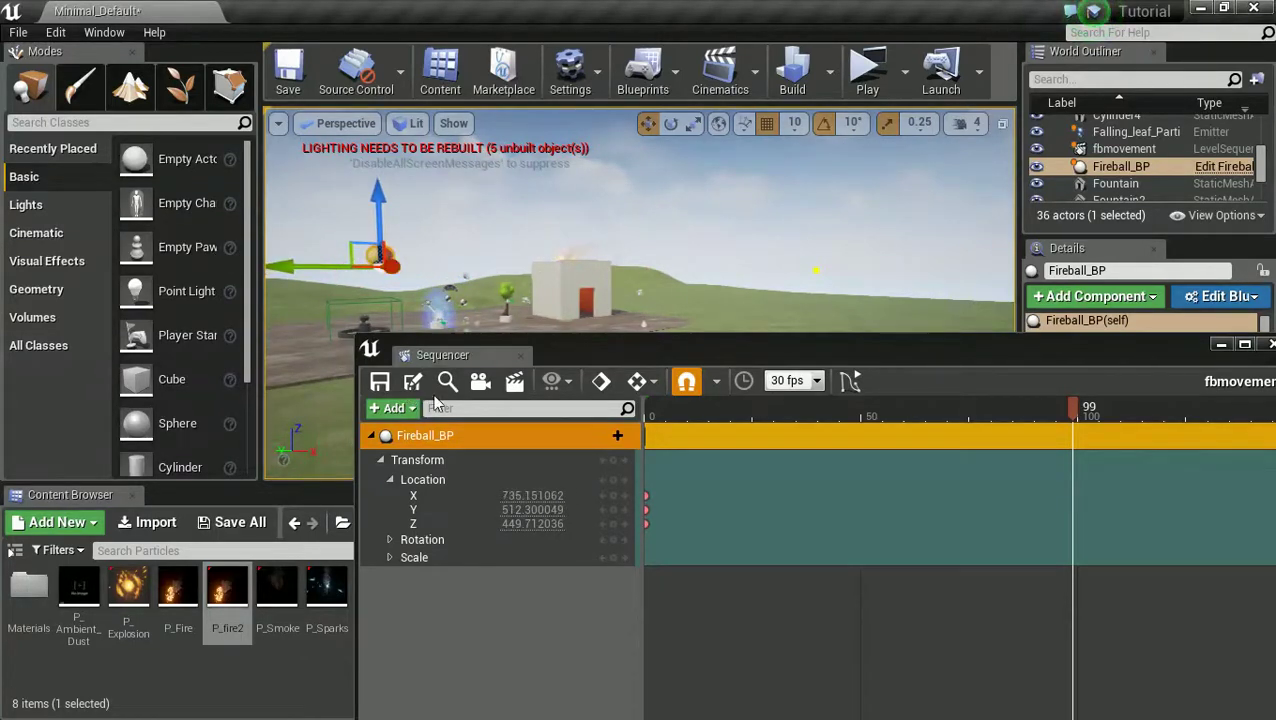
click(614, 496)
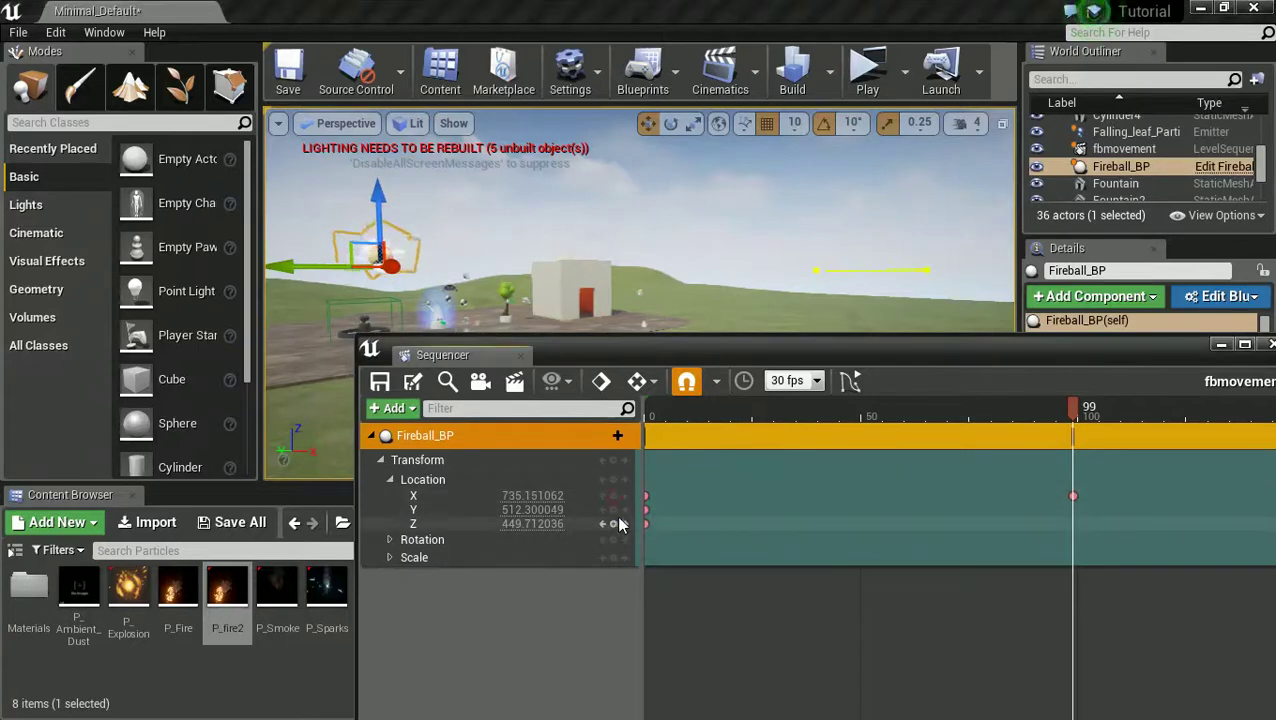
click(614, 510)
click(615, 525)
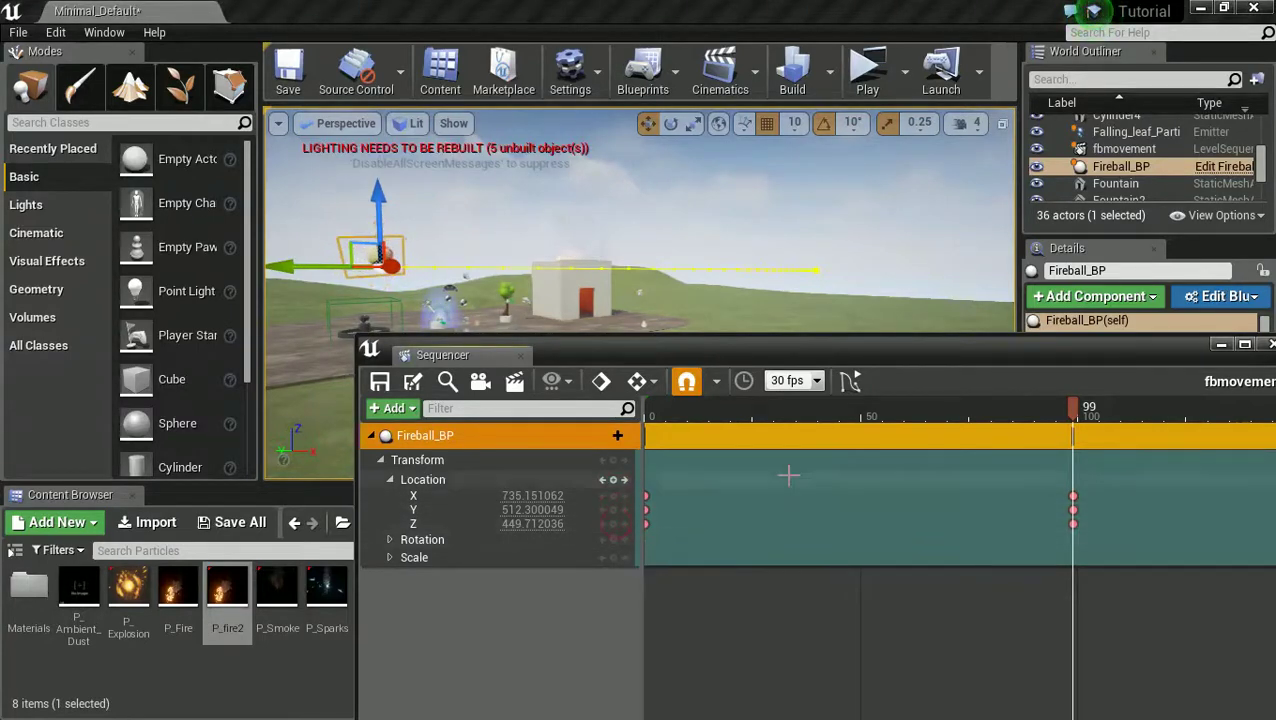
Copy the fireball's three location keys from frame 0 and paste them at frame 149 so it returns to its start
drag(846, 352, 554, 168)
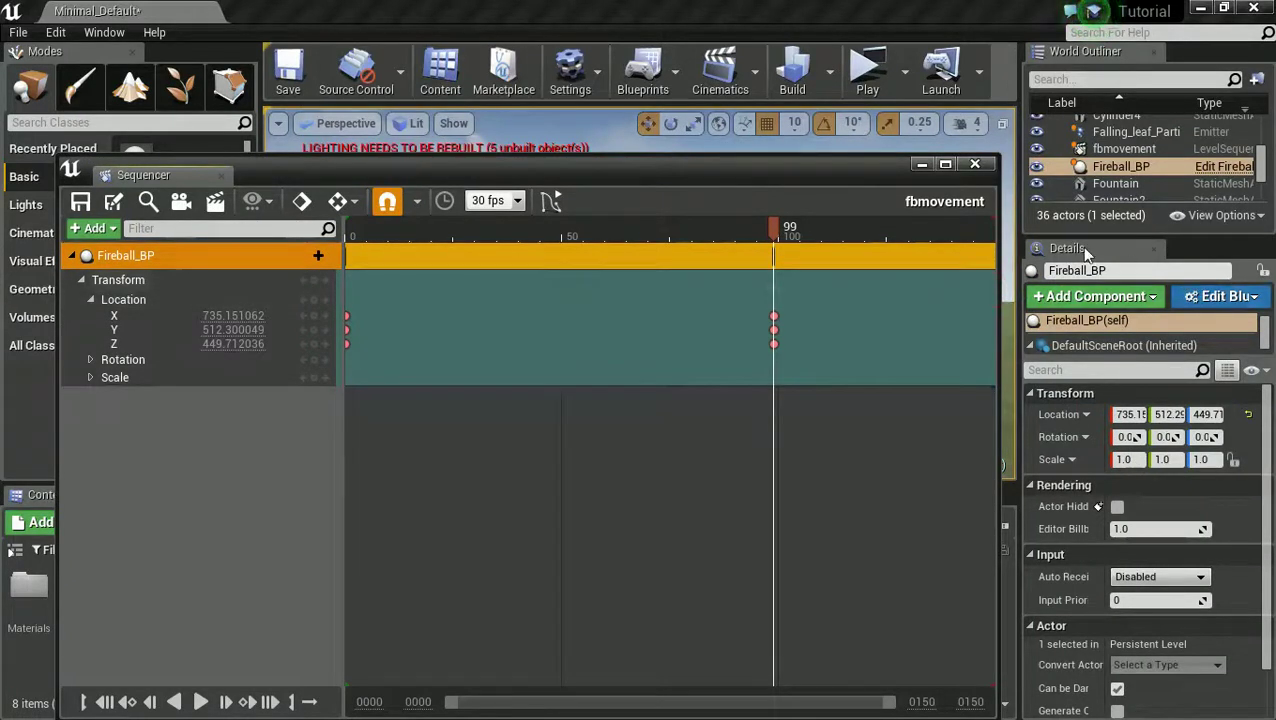
drag(999, 257, 1046, 258)
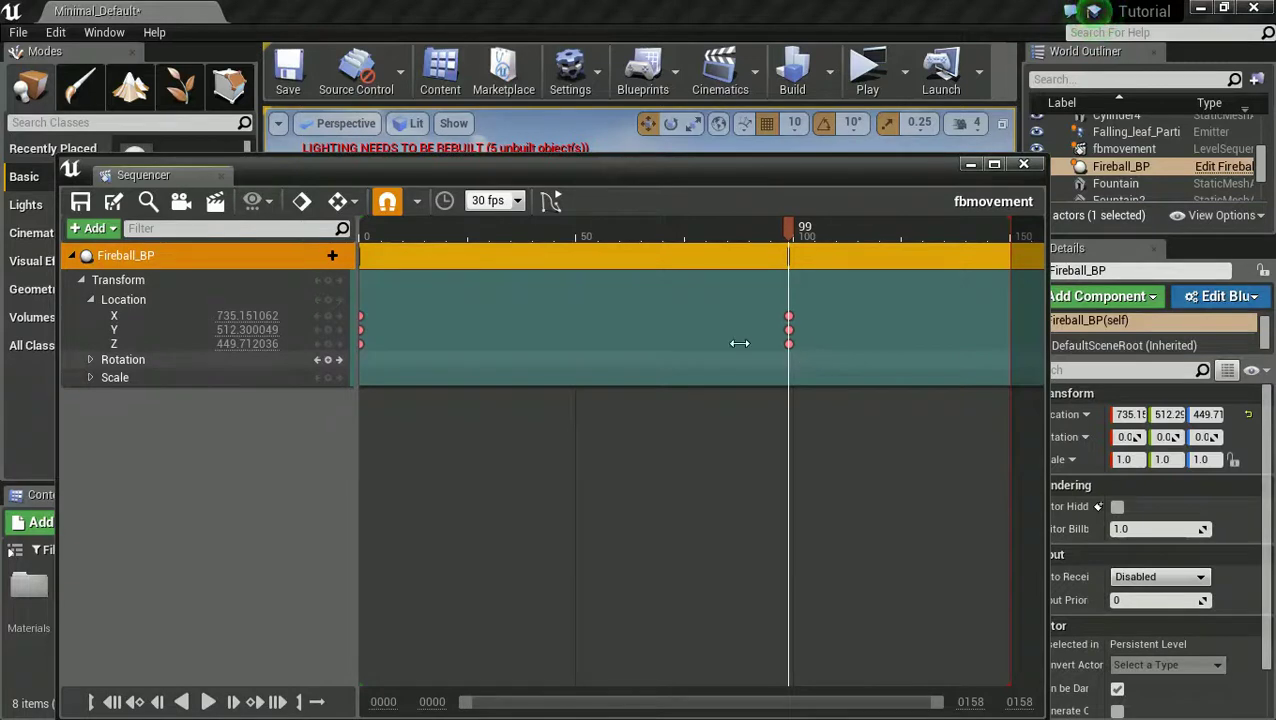
click(360, 330)
shift+click(362, 316)
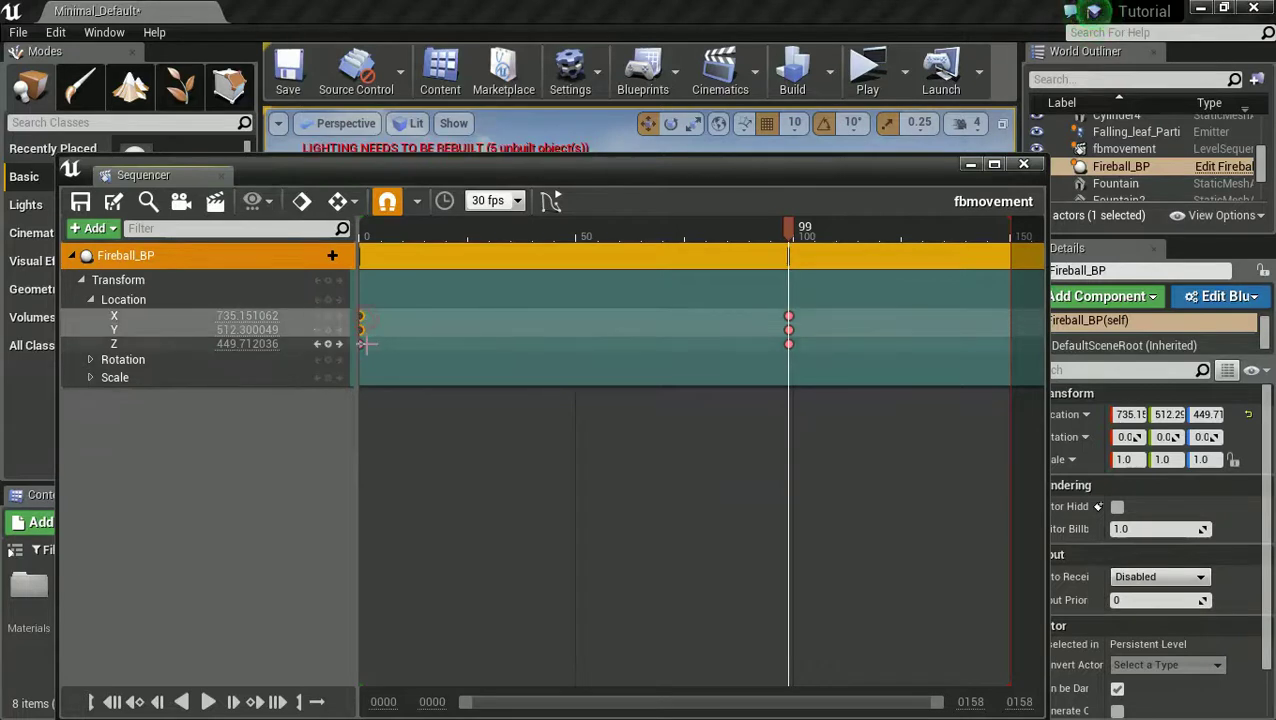
shift+click(361, 343)
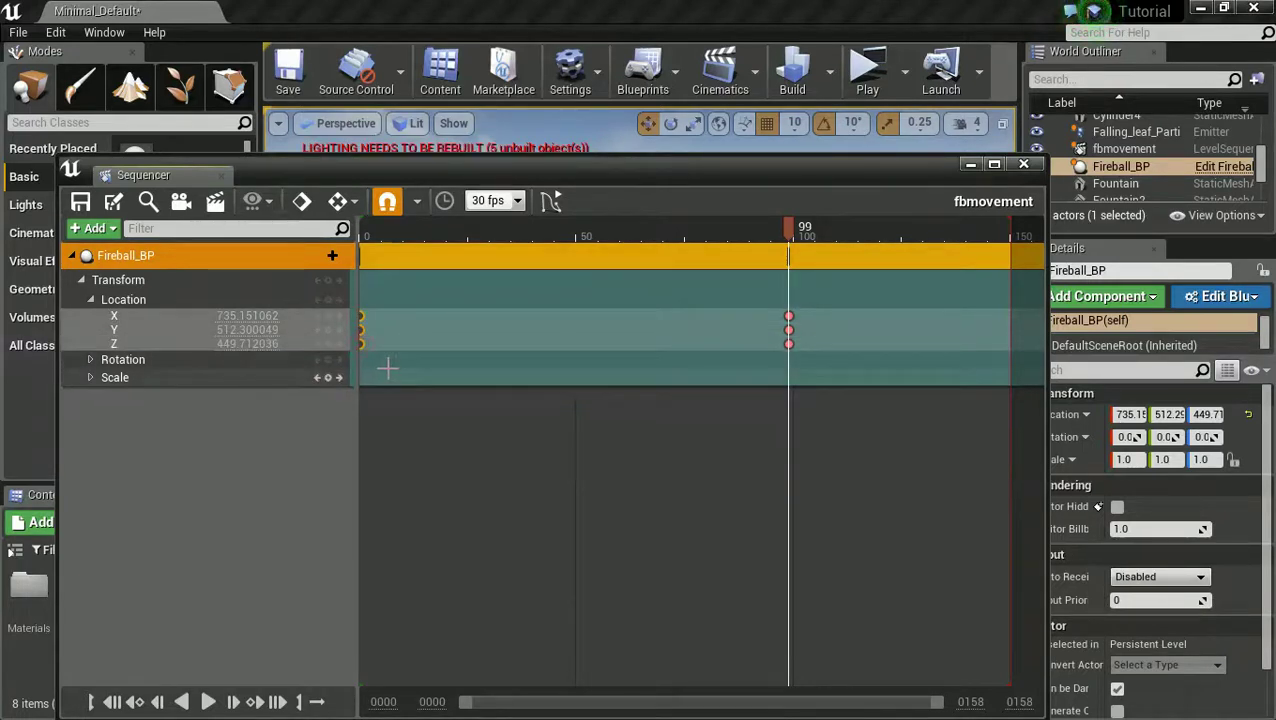
drag(1006, 235, 1003, 232)
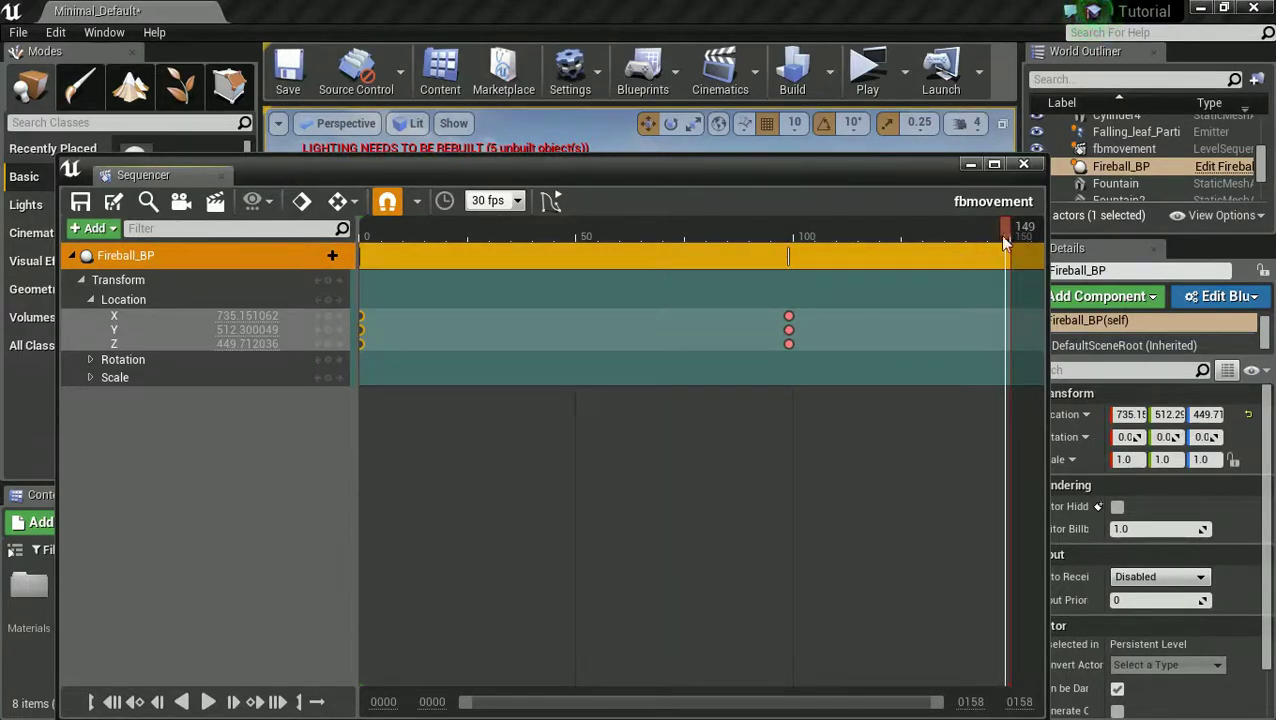
key(ctrl+v)
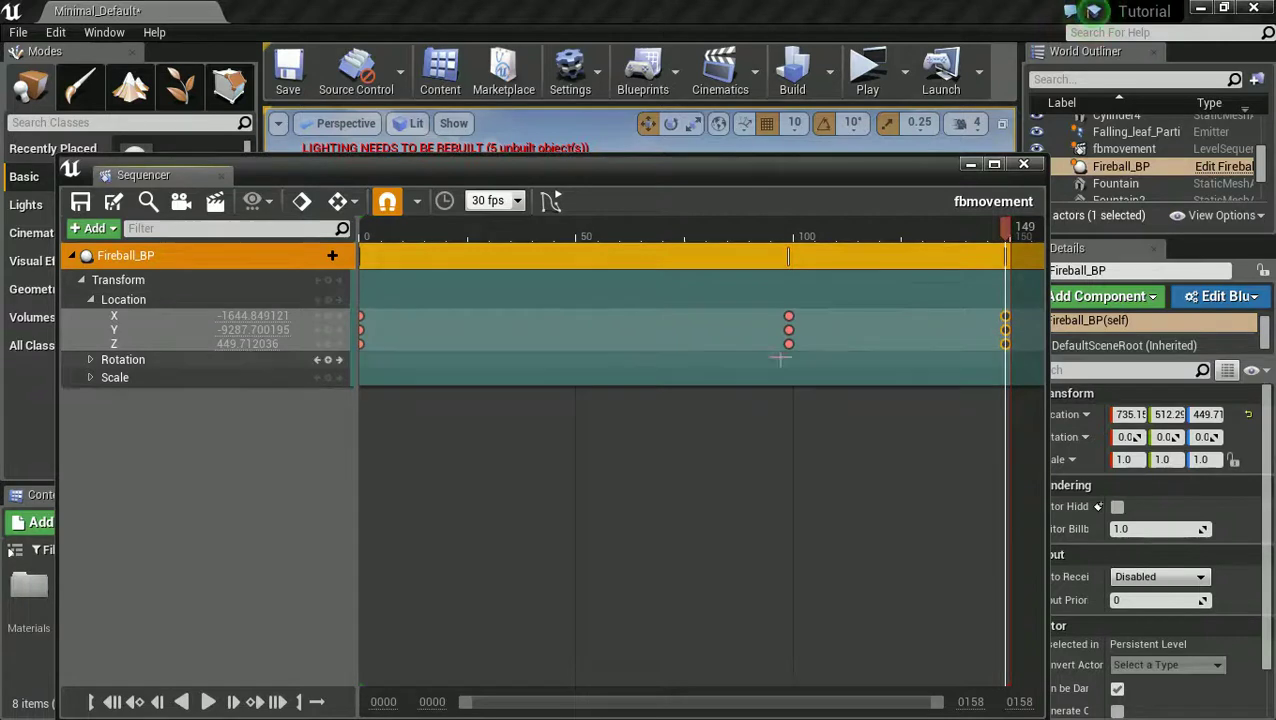
Move the three location keys at frame 99 to about frame 75, check the path in the level, and close the sequence editor
drag(805, 355, 685, 314)
drag(597, 167, 940, 108)
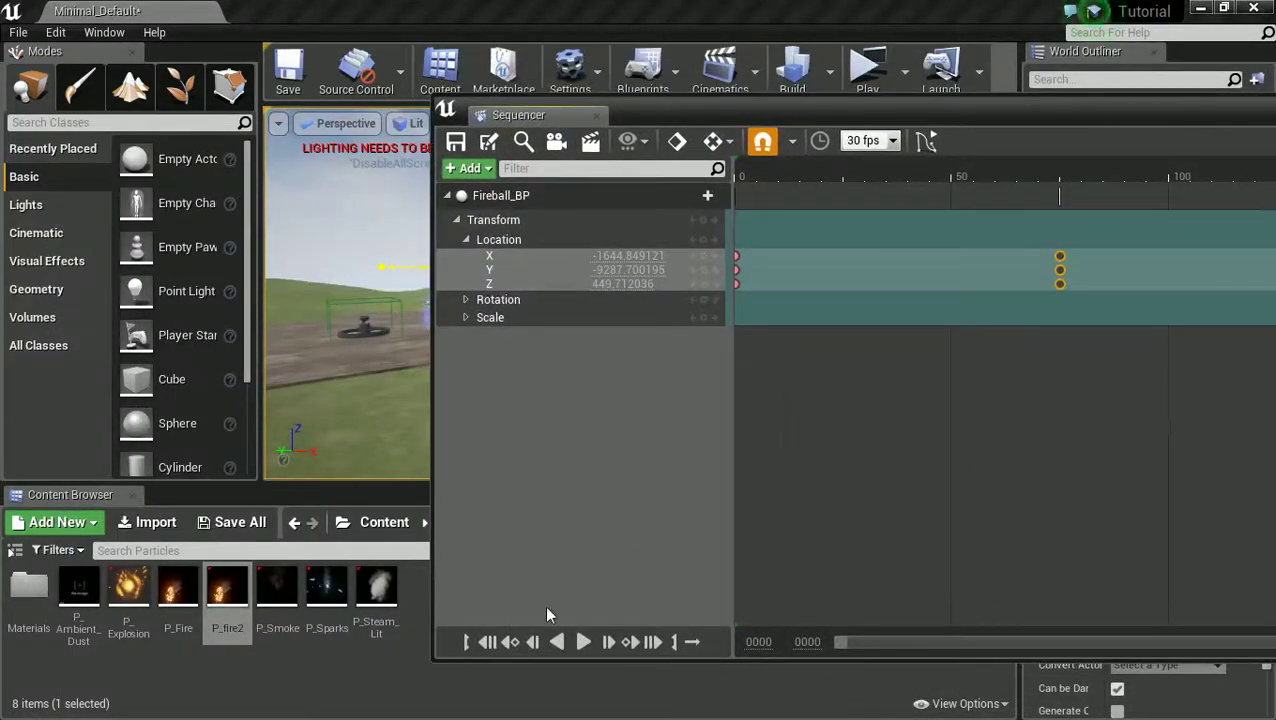
drag(818, 112, 1270, 132)
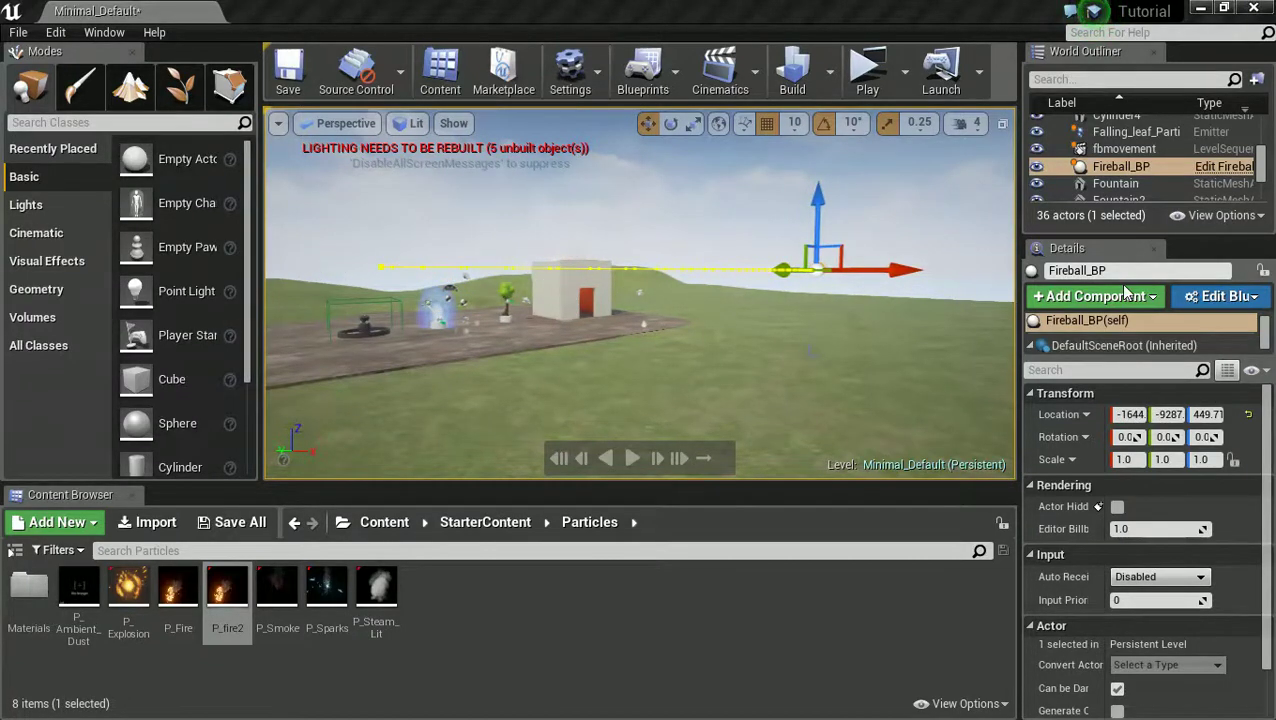
drag(1124, 286, 452, 163)
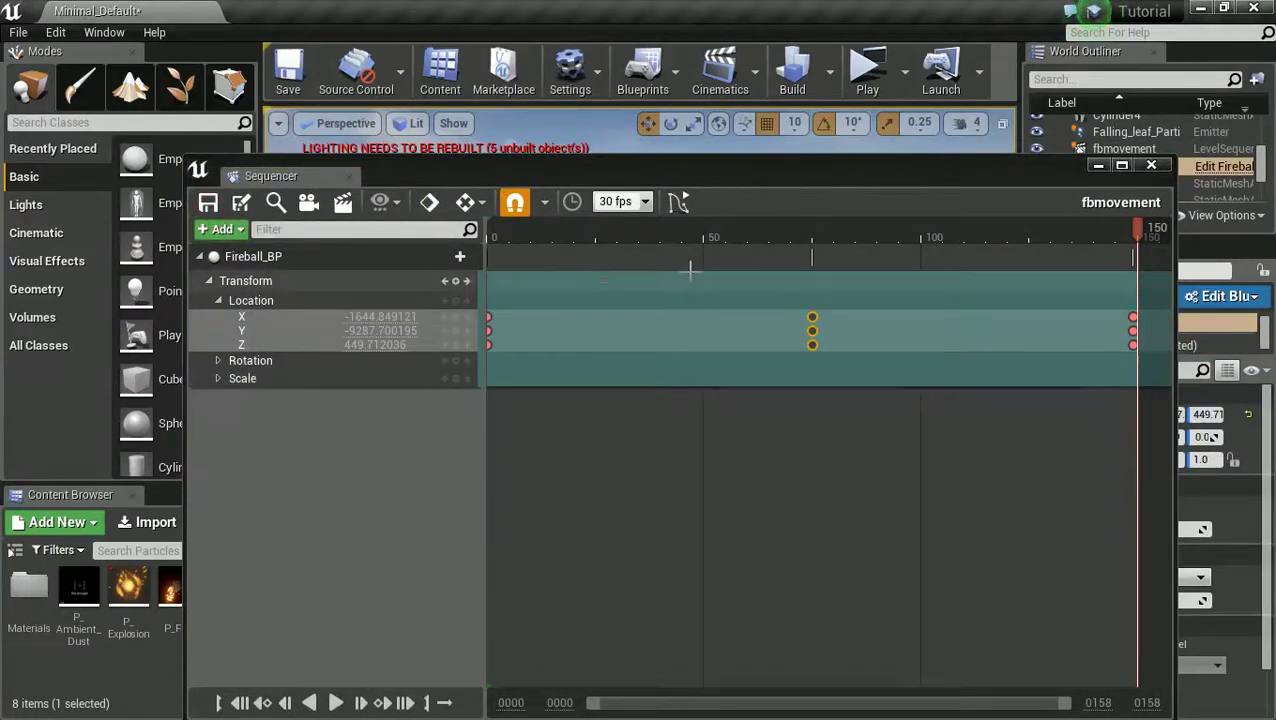
click(1151, 165)
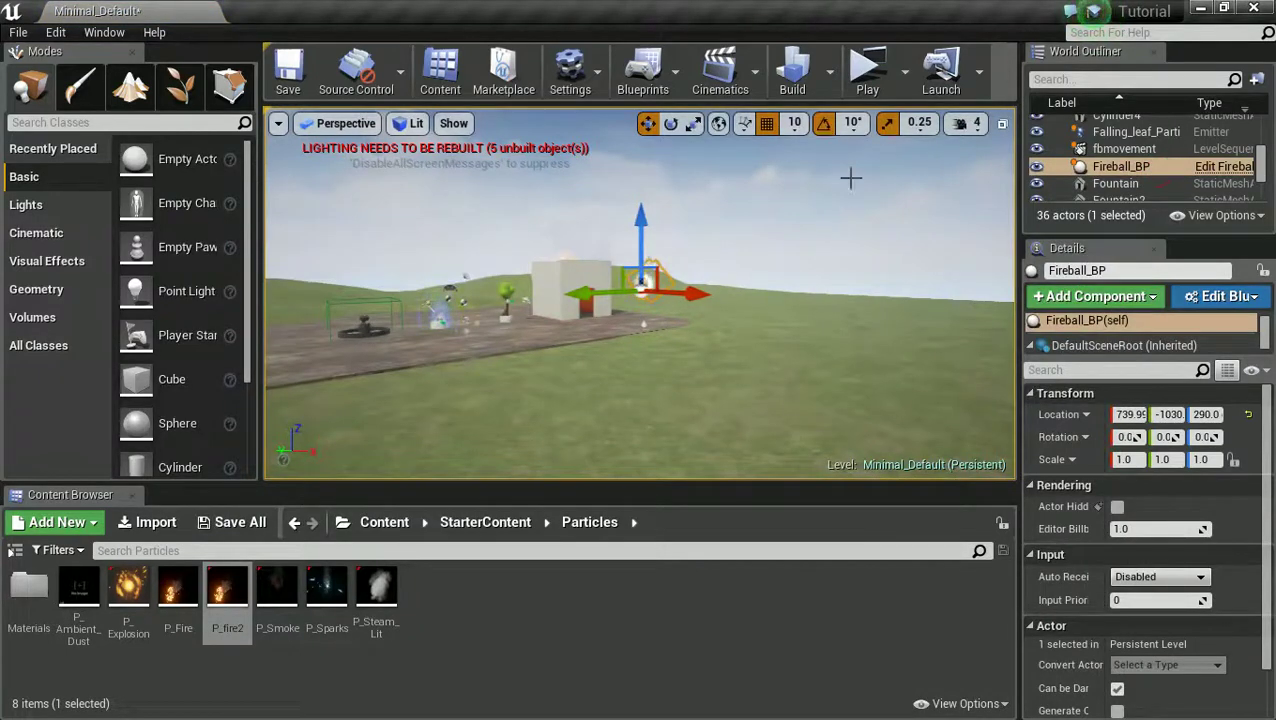
Filter the level's actors for "fb" and select the fbmovement level sequence actor
key(w)
key(w)
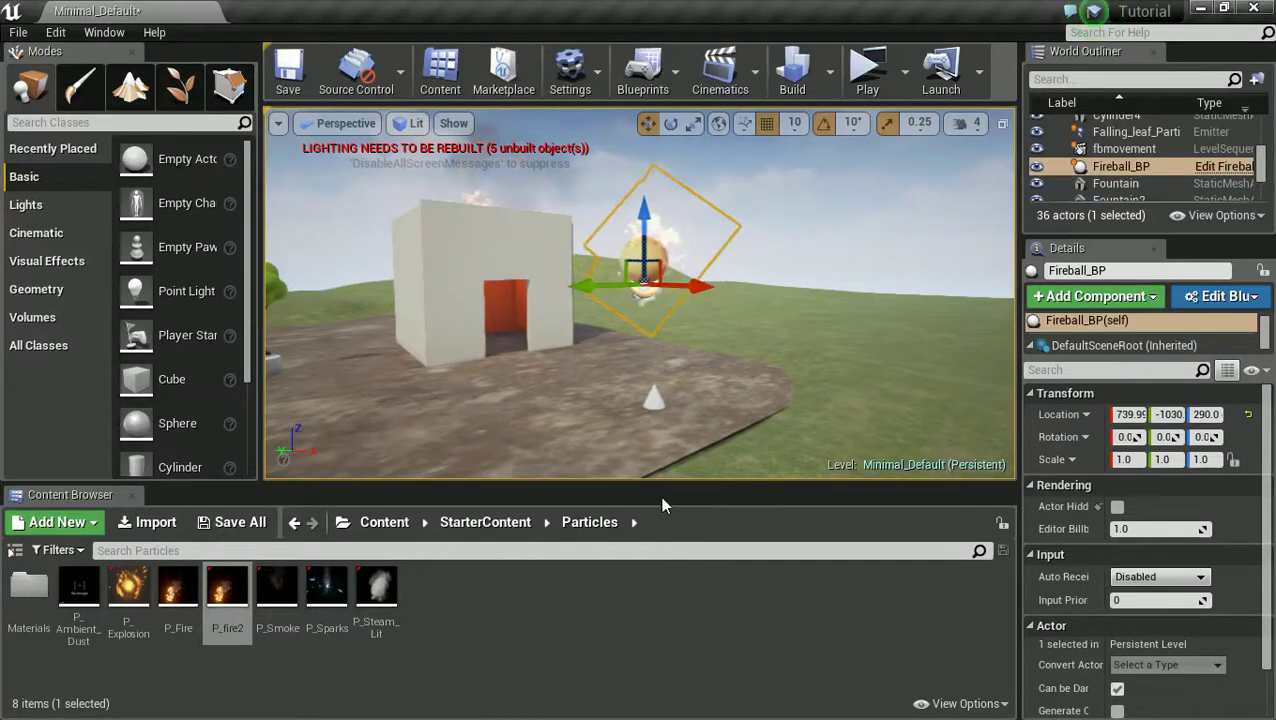
scroll(1131, 171, down, 3)
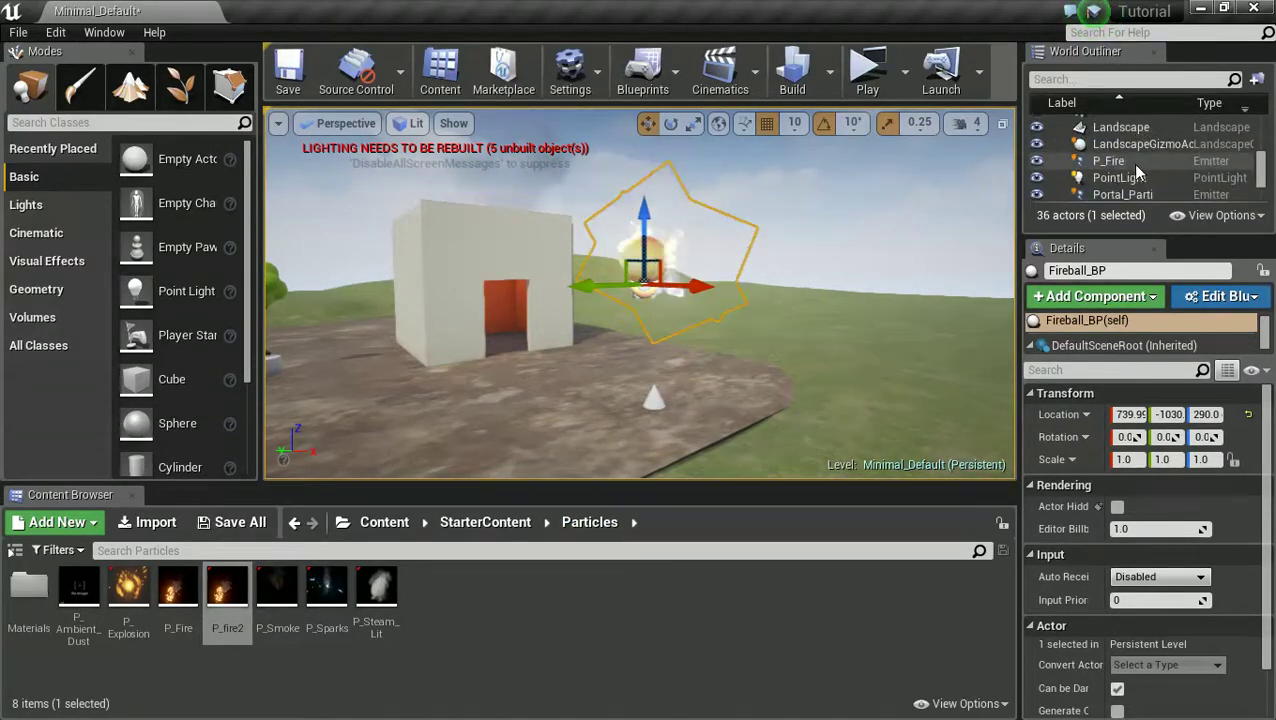
scroll(1131, 165, down, 3)
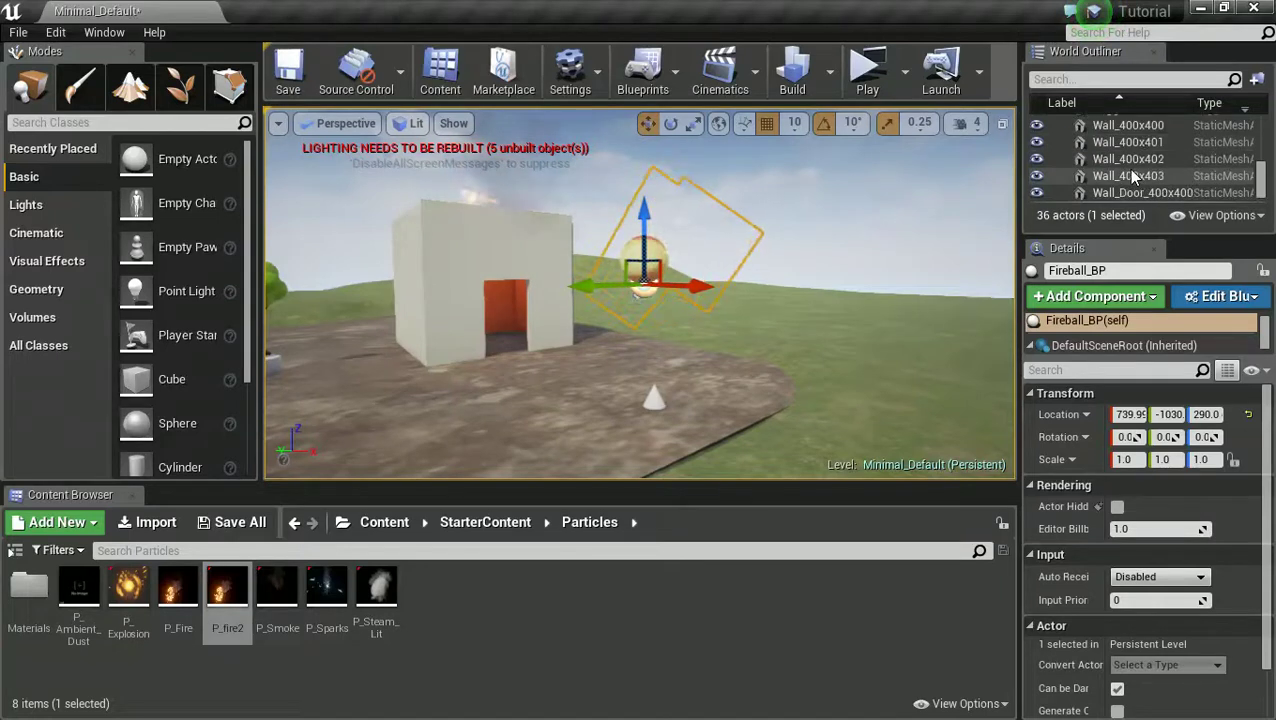
scroll(1131, 176, up, 2)
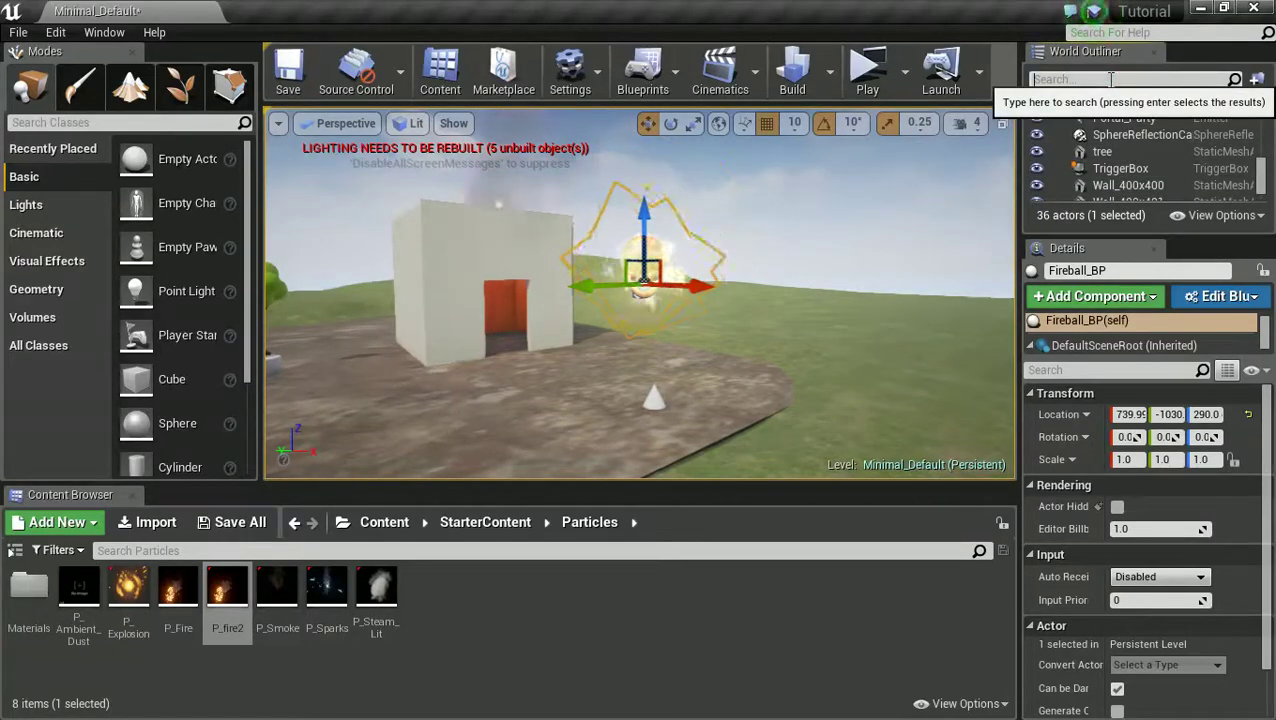
click(1110, 79)
text(fb)
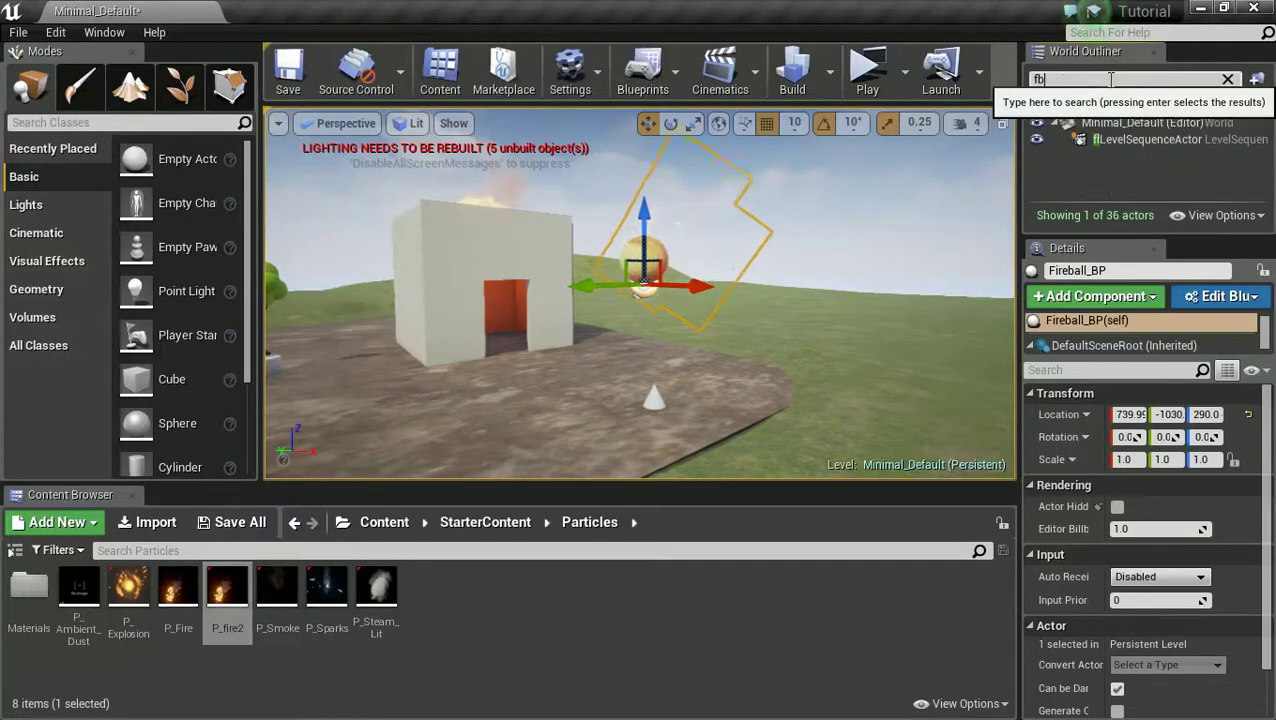
click(1145, 142)
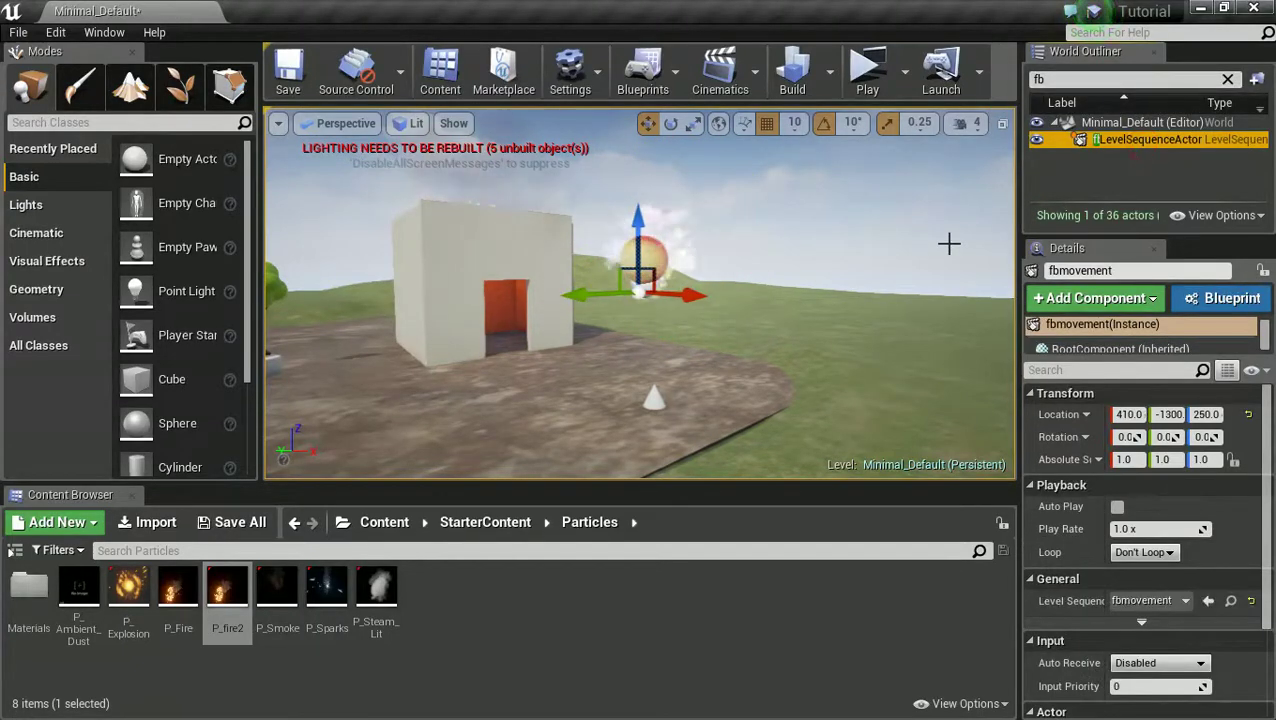
Set fbmovement to Loop Indefinitely with Auto Play enabled, and test the fireball's movement in a standalone game preview
scroll(1126, 521, down, 2)
click(1132, 495)
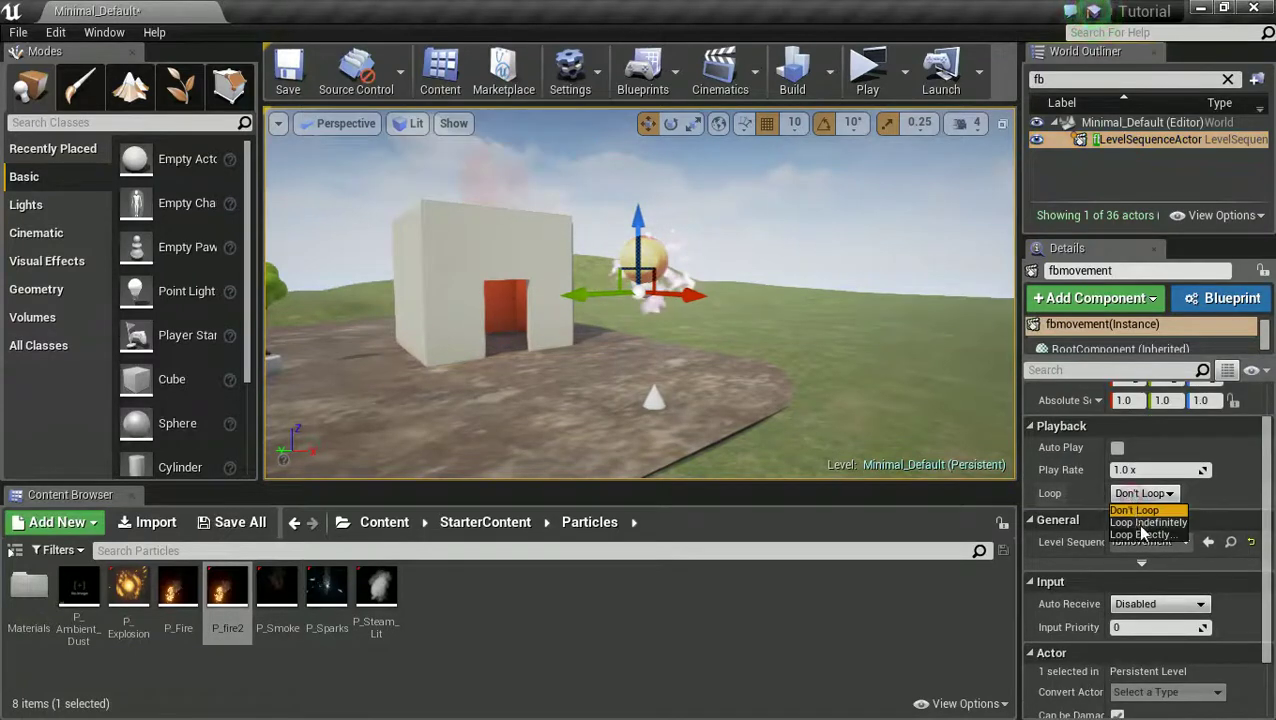
click(1148, 522)
click(1117, 448)
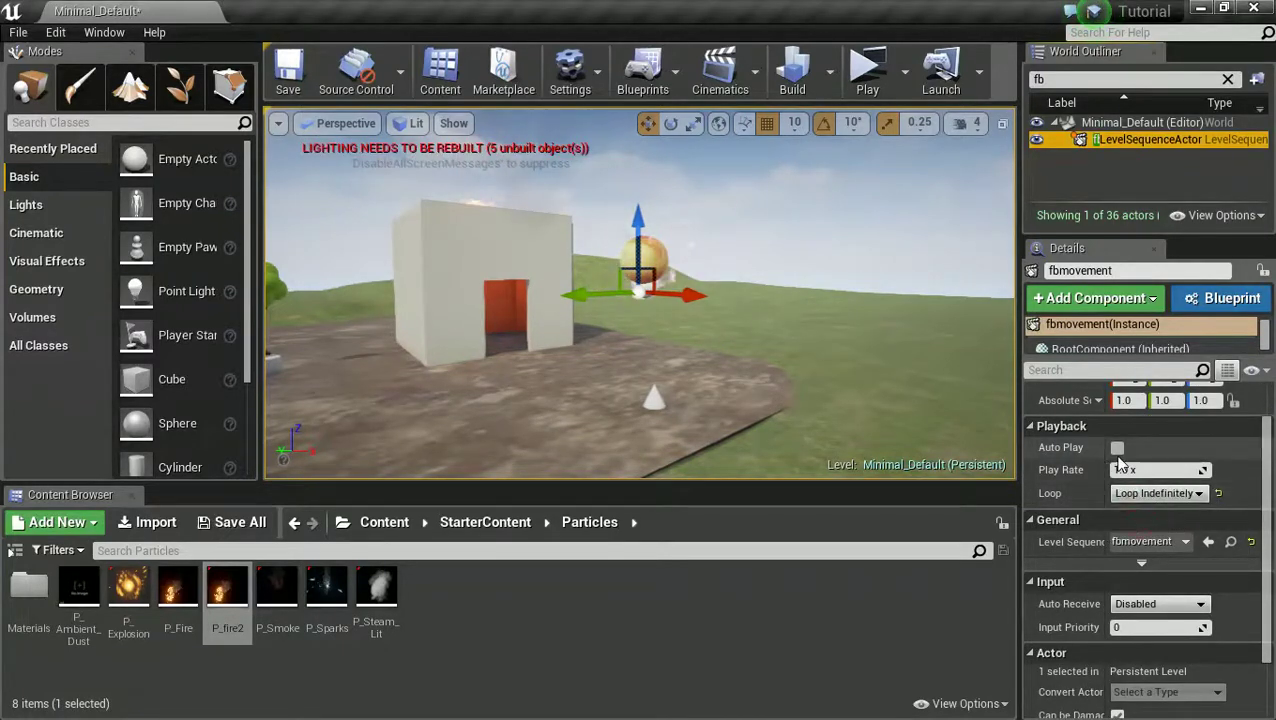
click(852, 72)
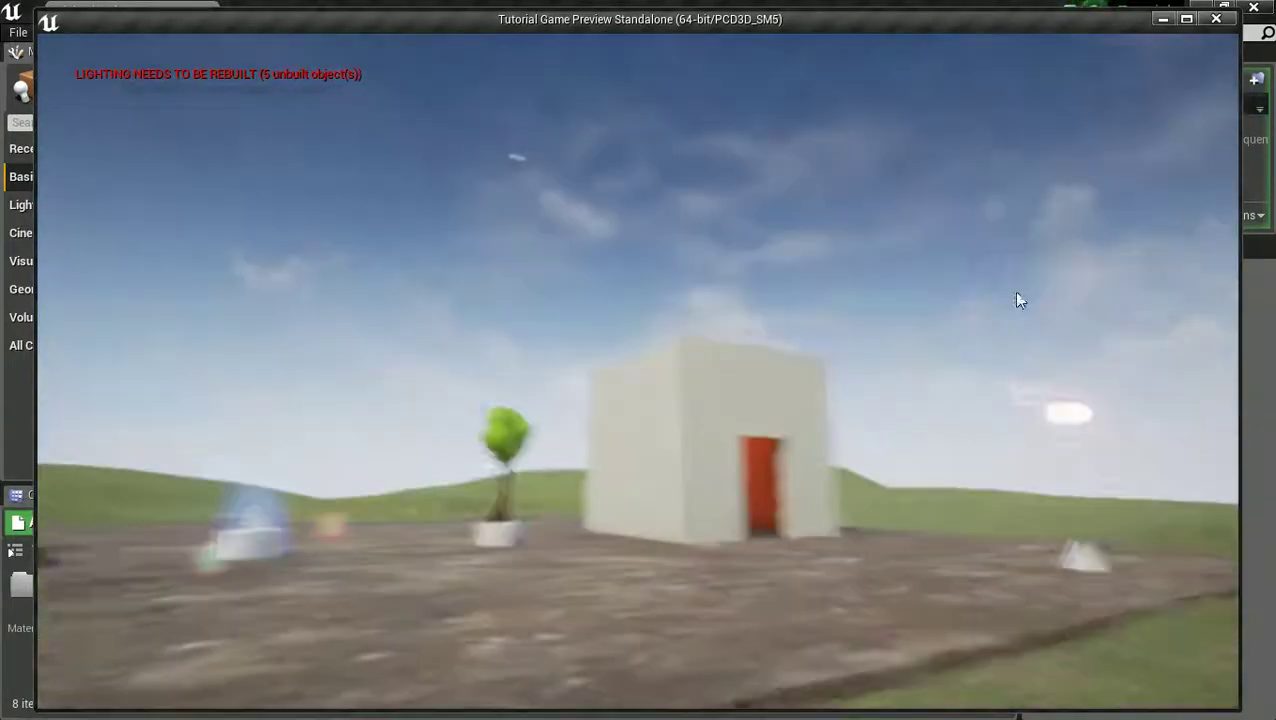
key(Escape)
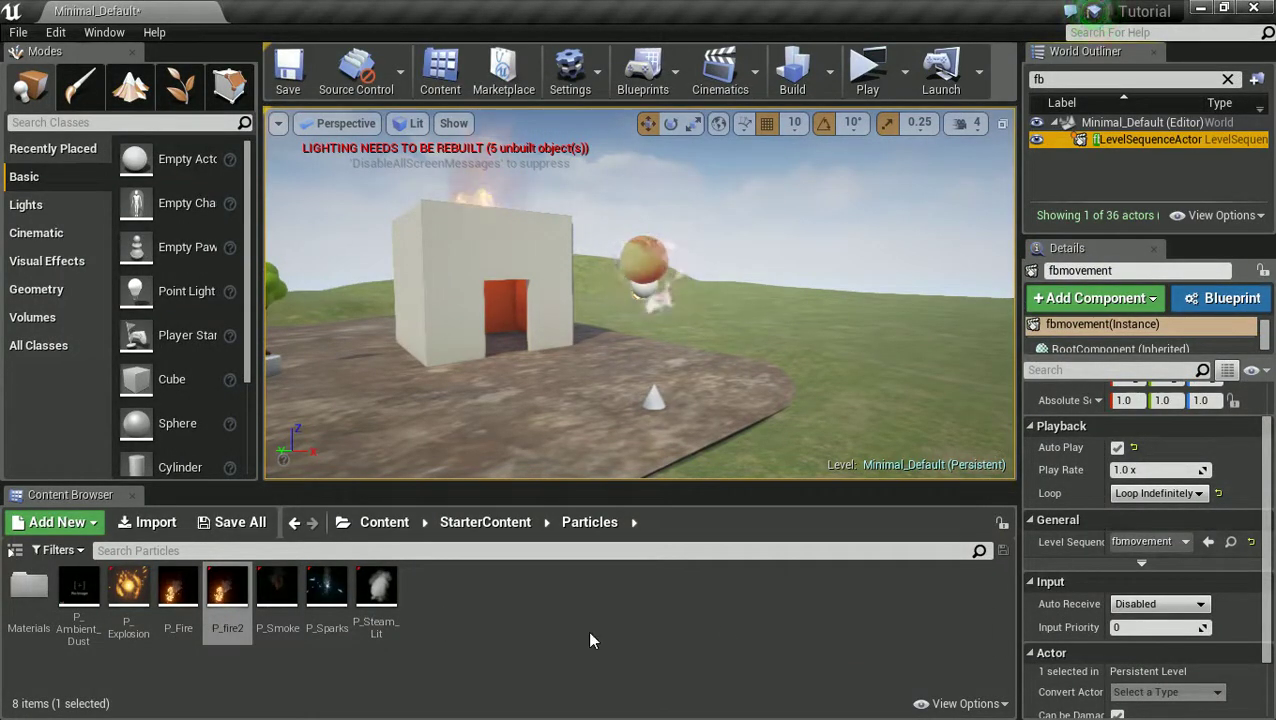
Open the Fireball_BP blueprint from the Fireball content folder and show its viewport
click(385, 522)
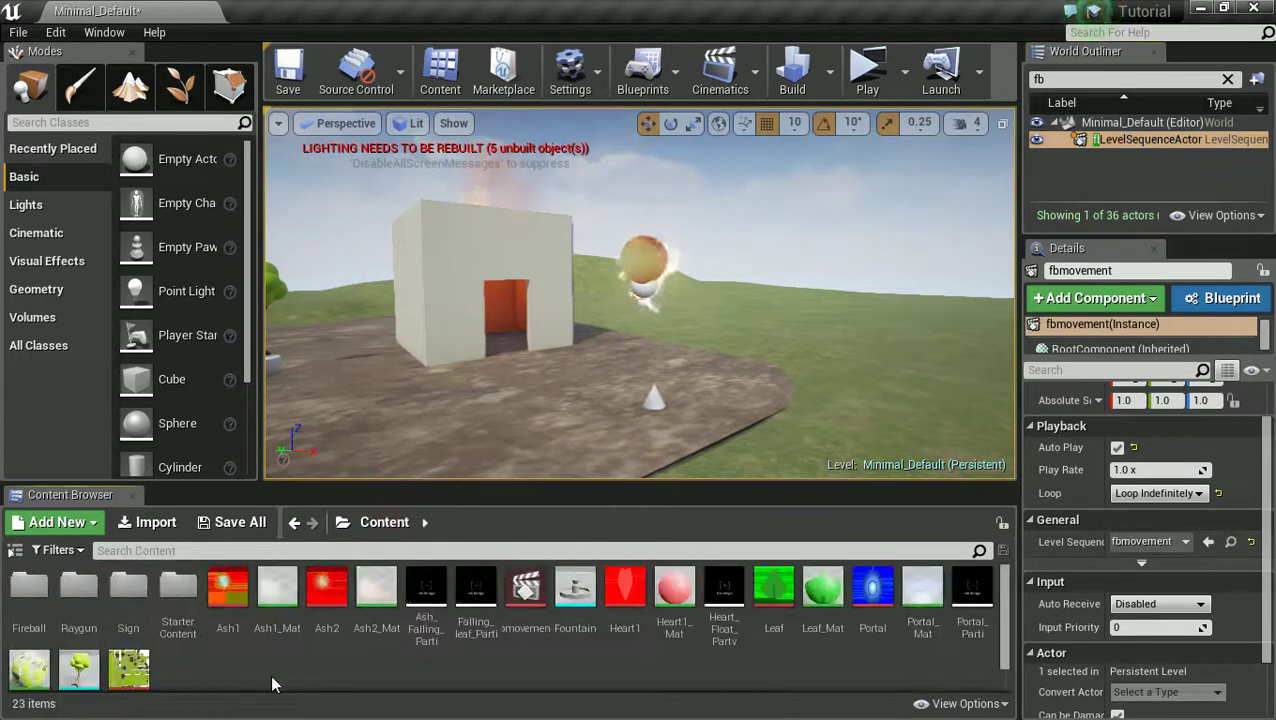
double_click(29, 586)
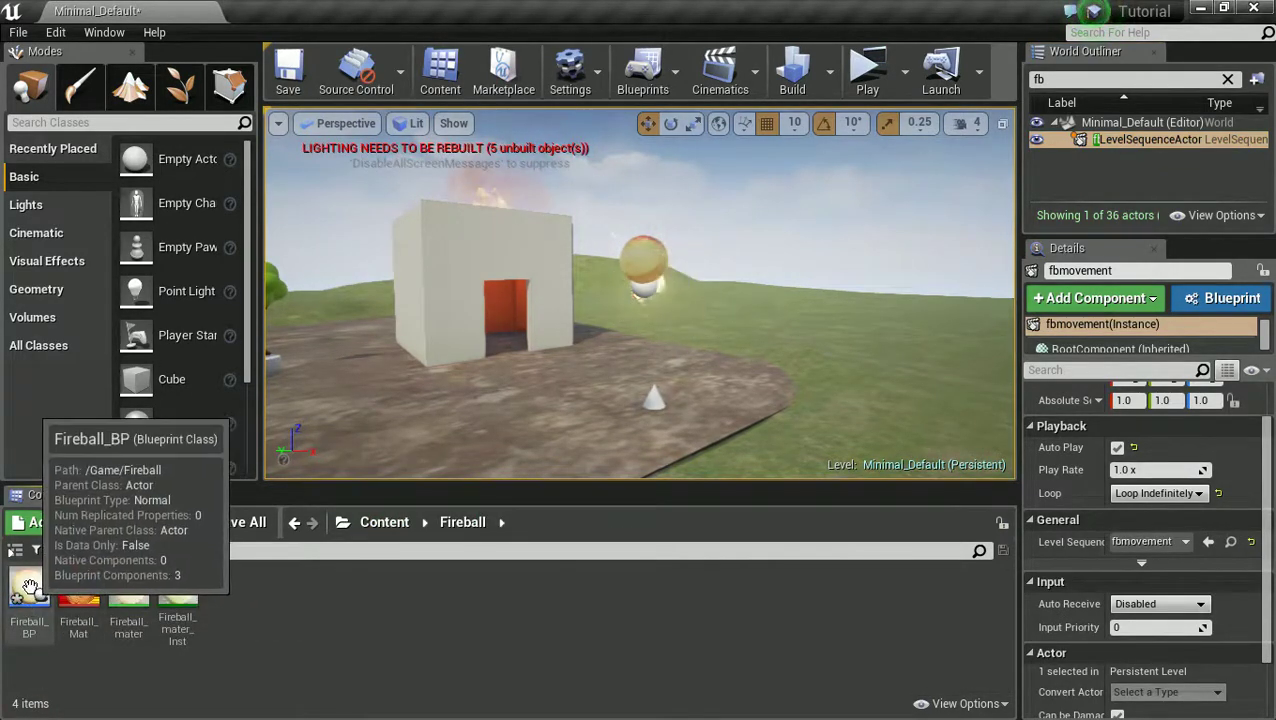
double_click(29, 586)
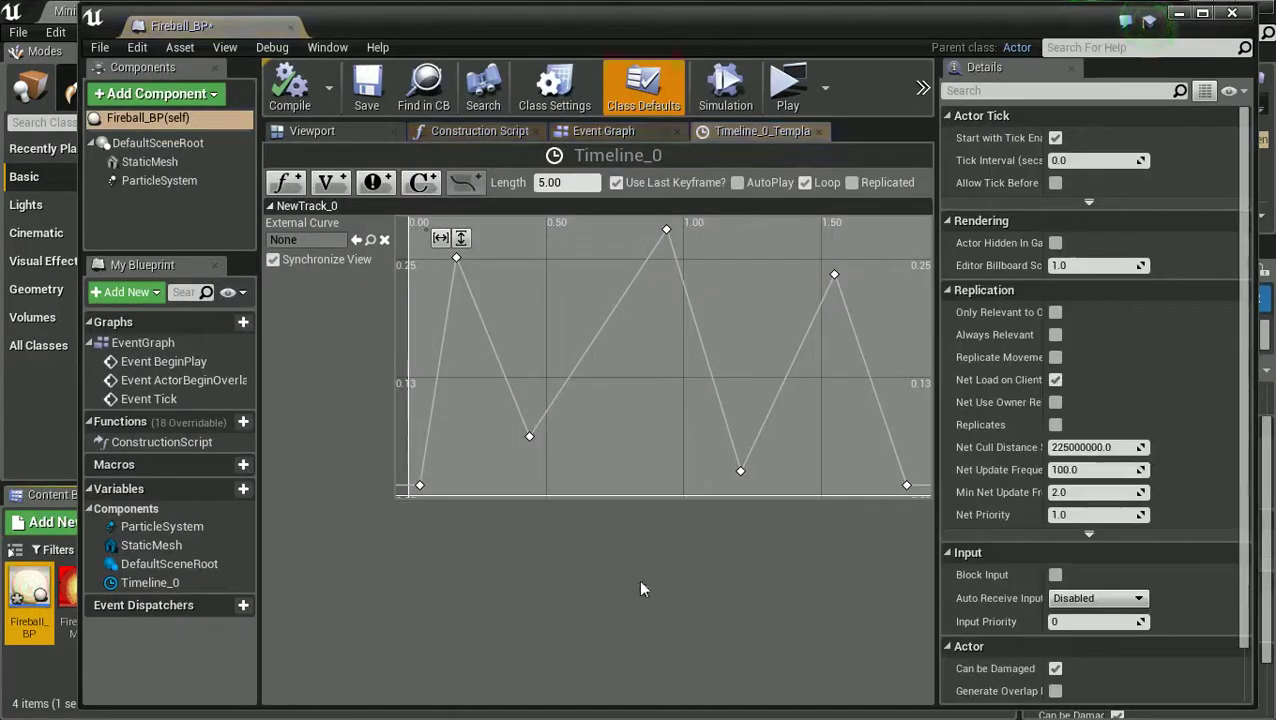
click(330, 131)
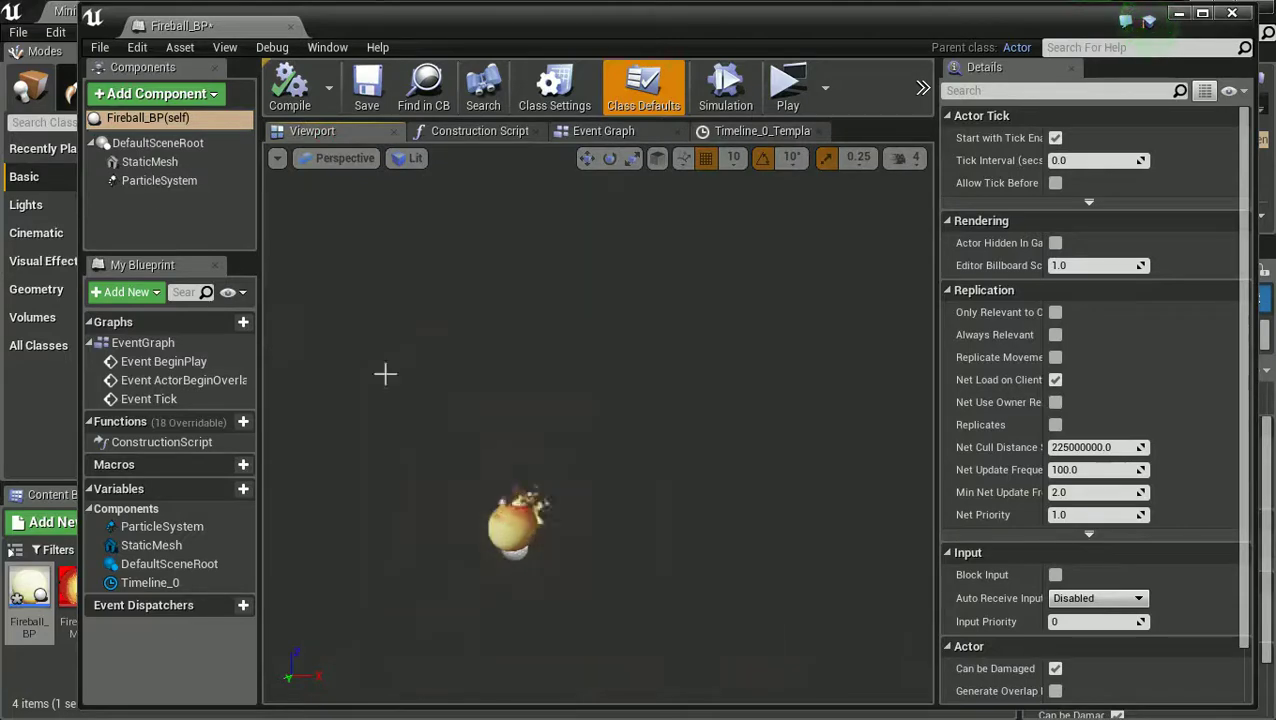
Set the scale of Fireball_BP's ParticleSystem component to 2.5 on all three axes
click(150, 181)
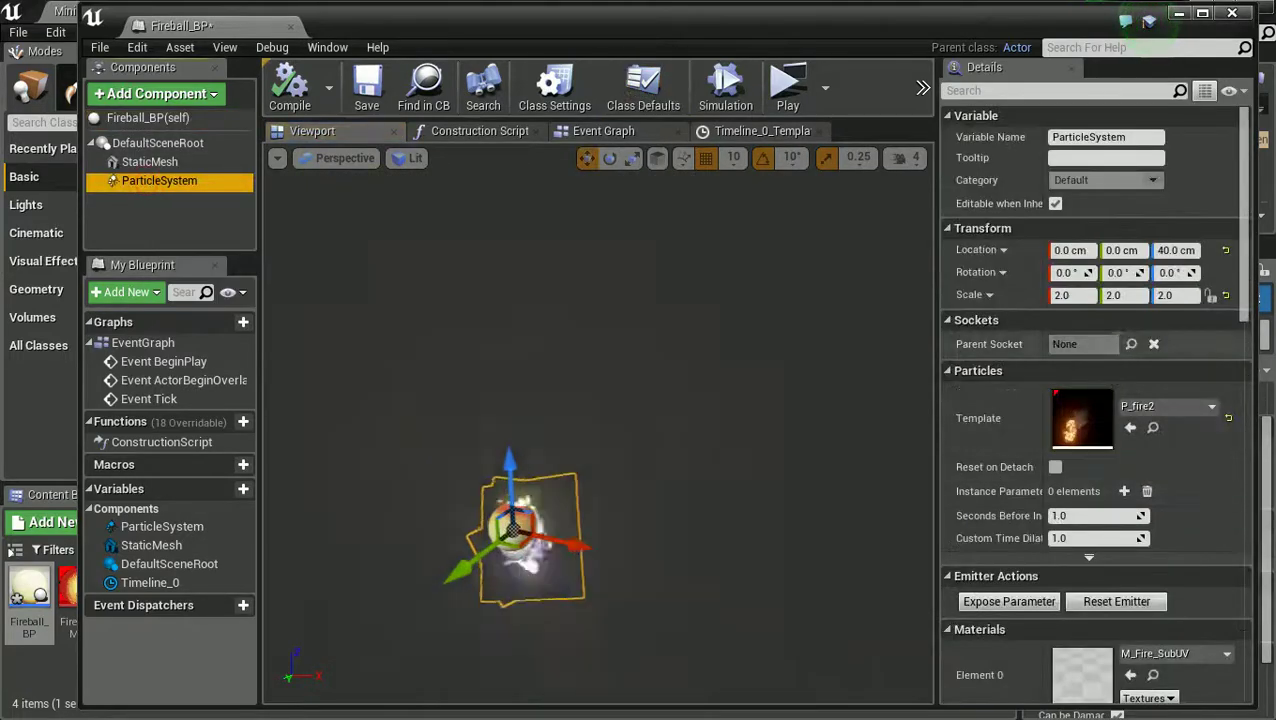
click(1080, 296)
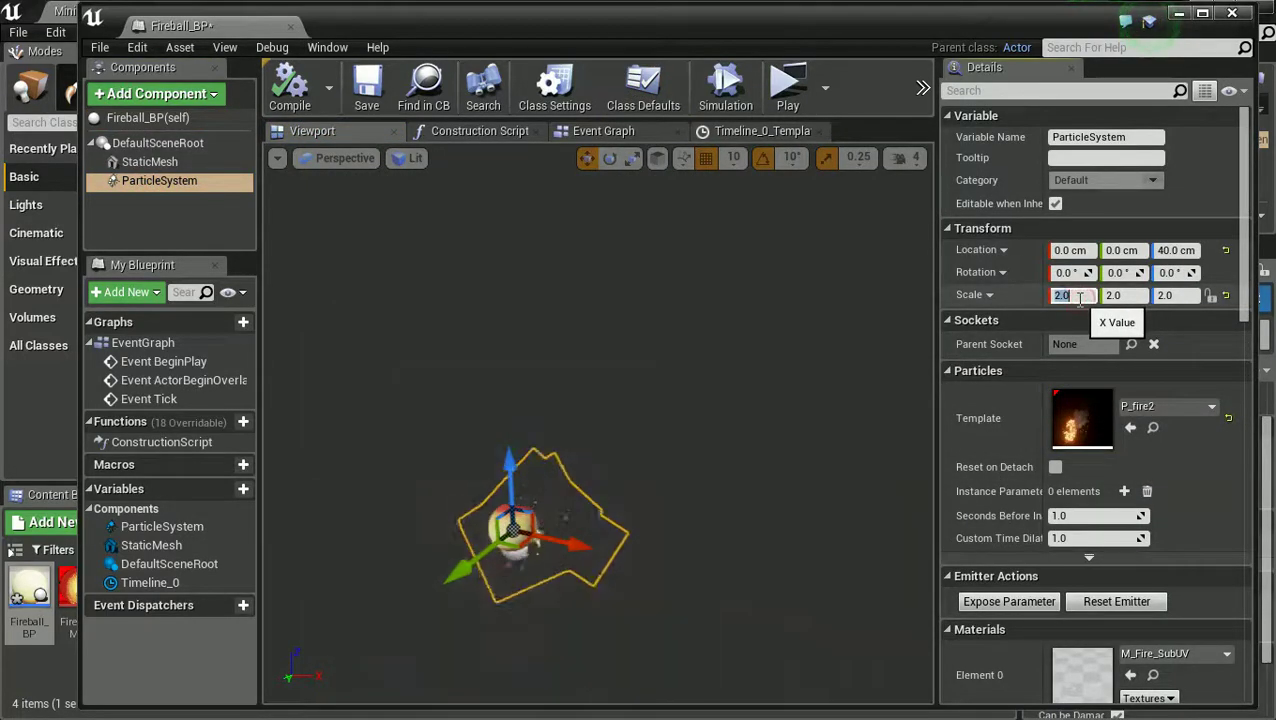
text(2.5)
key(Return)
key(Tab)
text(2.5)
key(Tab)
text(2.5)
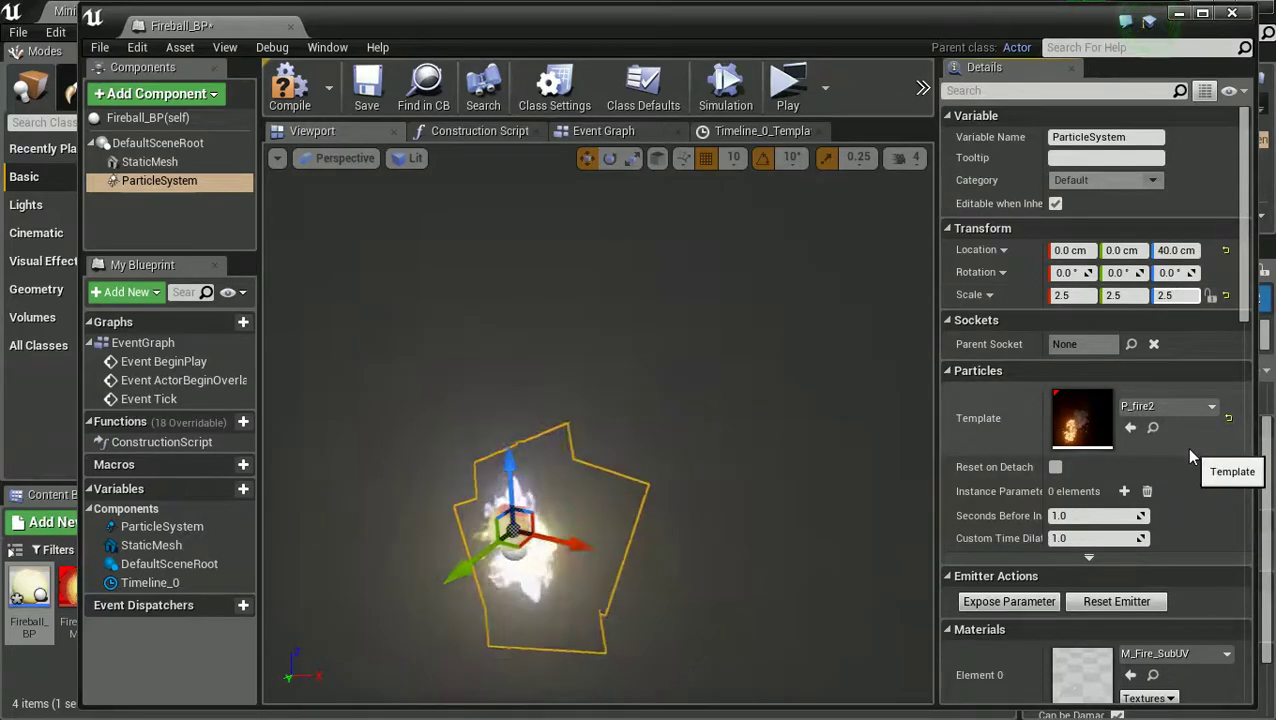
scroll(1187, 452, down, 1)
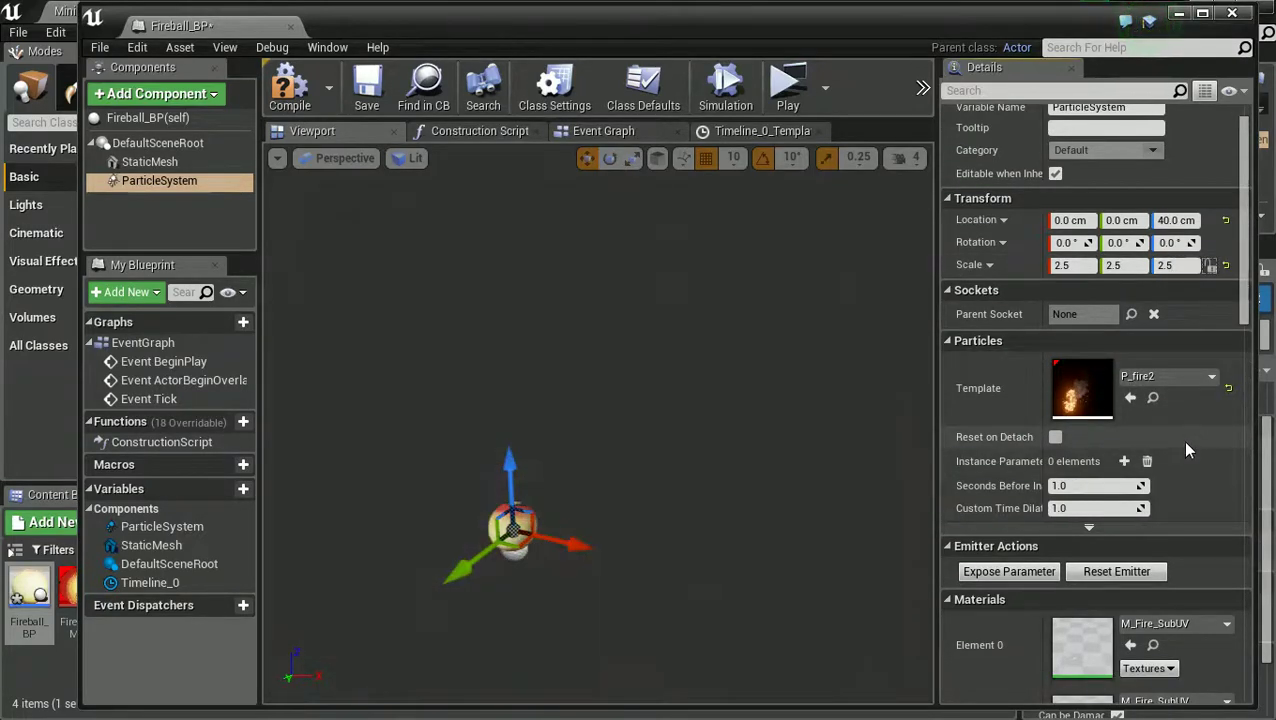
Compile the Fireball_BP blueprint and close its editor
scroll(1187, 450, down, 2)
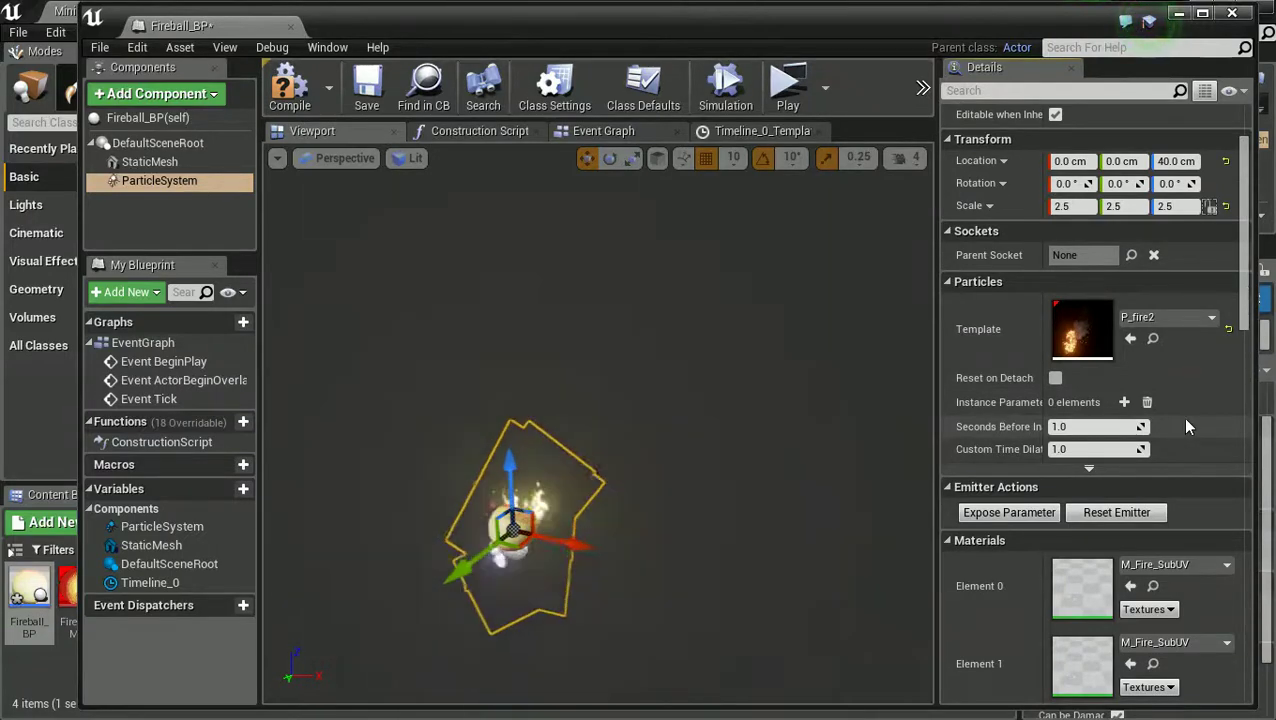
scroll(1187, 427, down, 1)
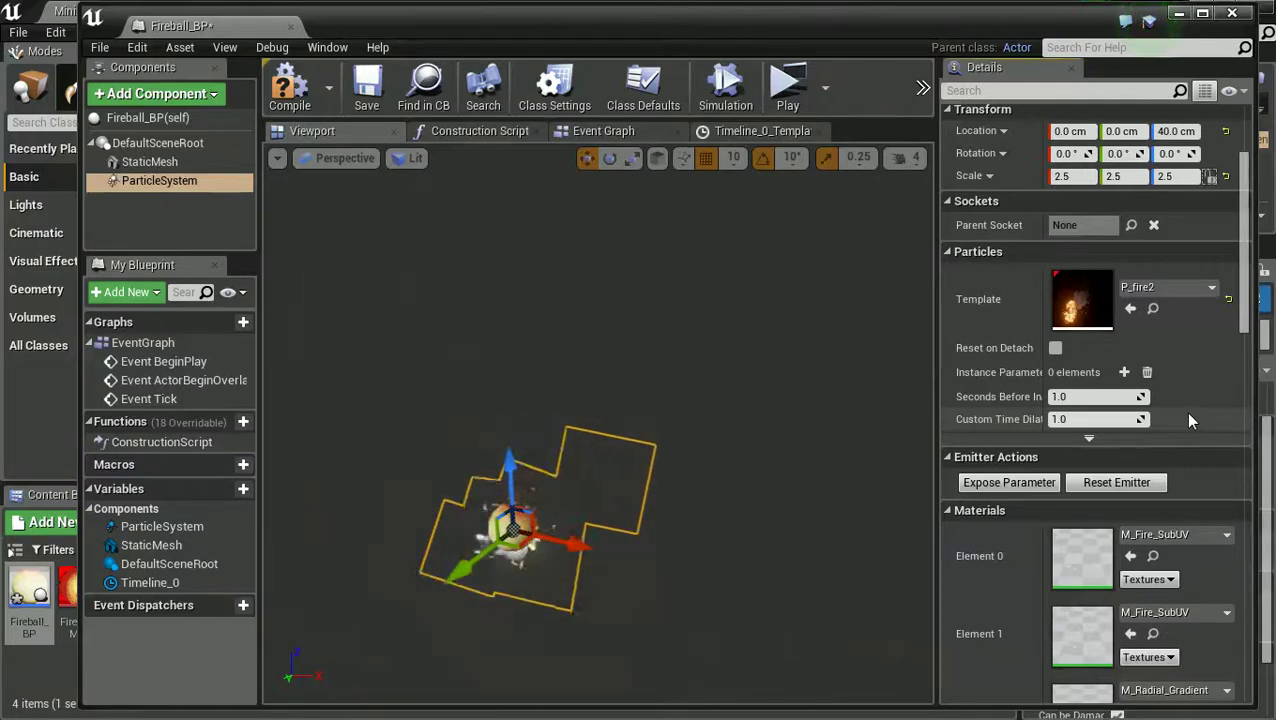
scroll(1189, 413, down, 10)
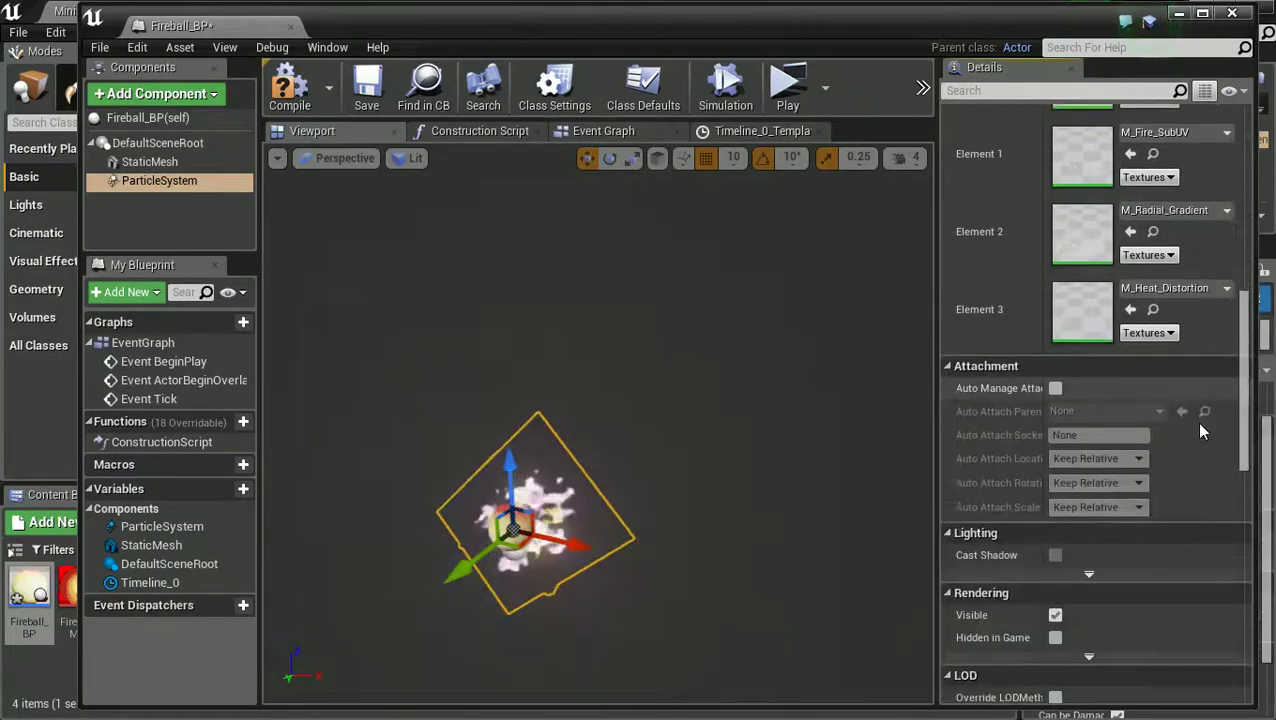
scroll(1185, 420, down, 3)
scroll(1170, 410, up, 5)
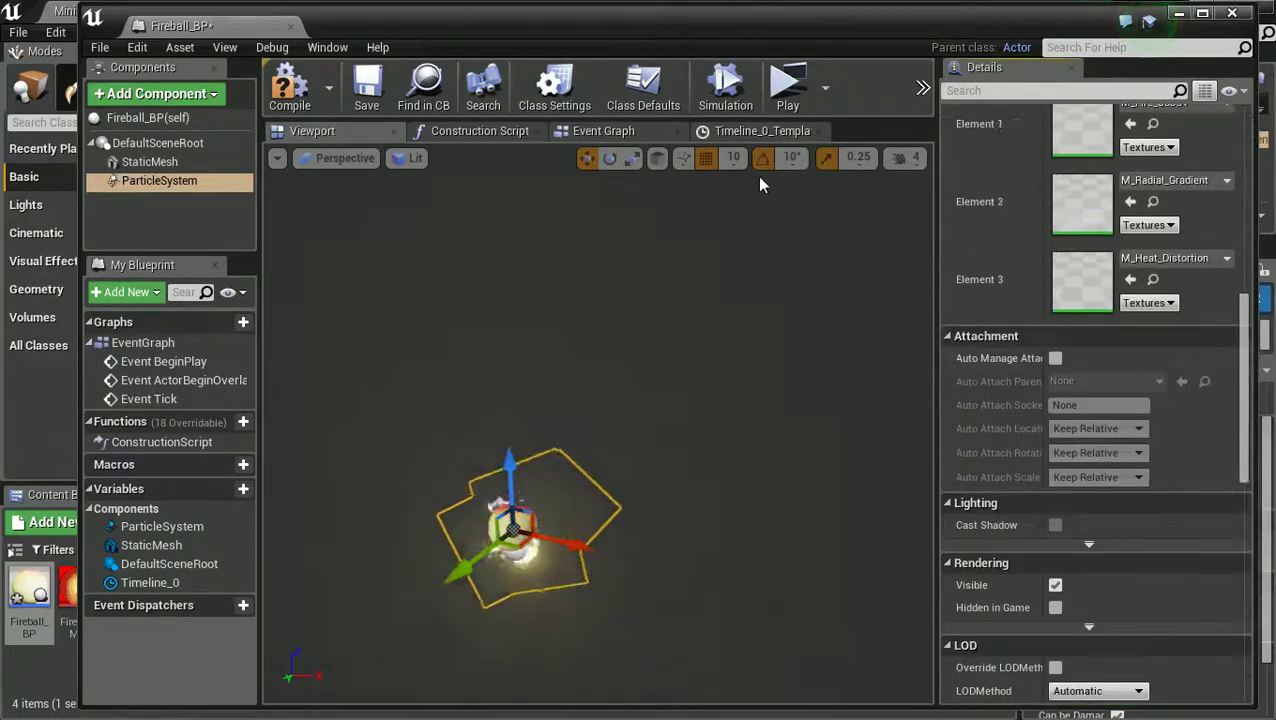
click(289, 92)
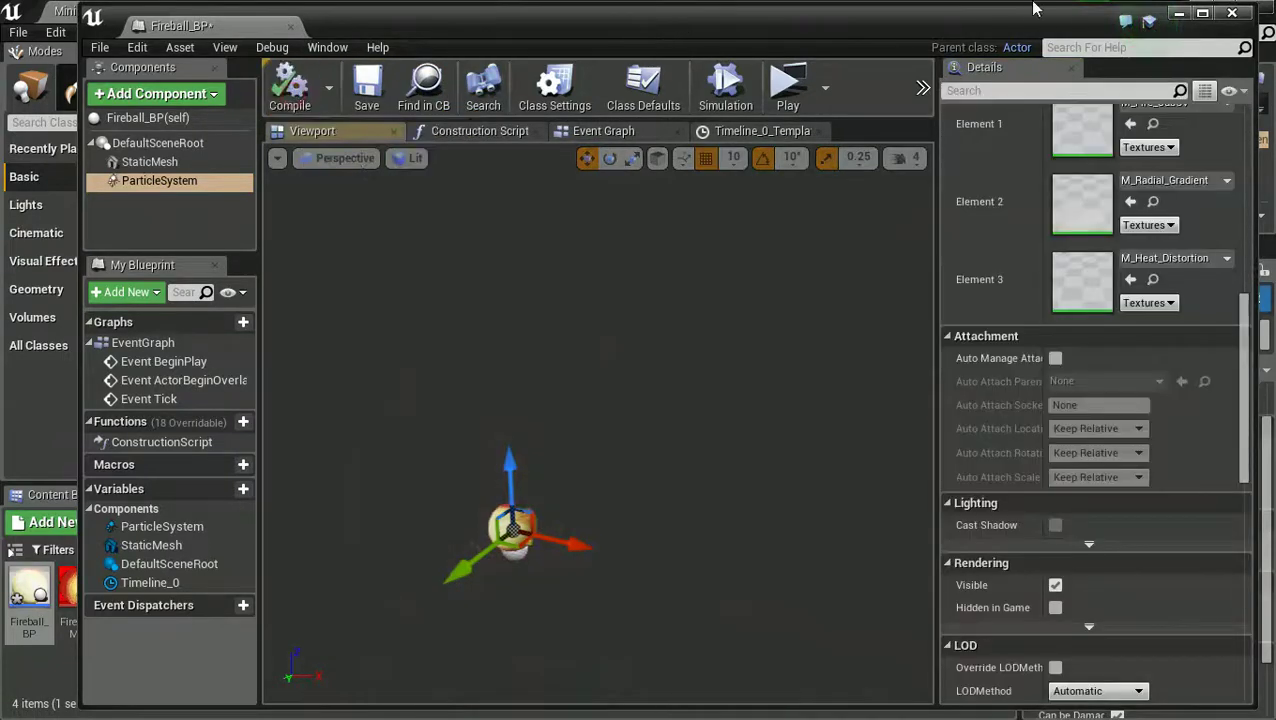
click(1233, 14)
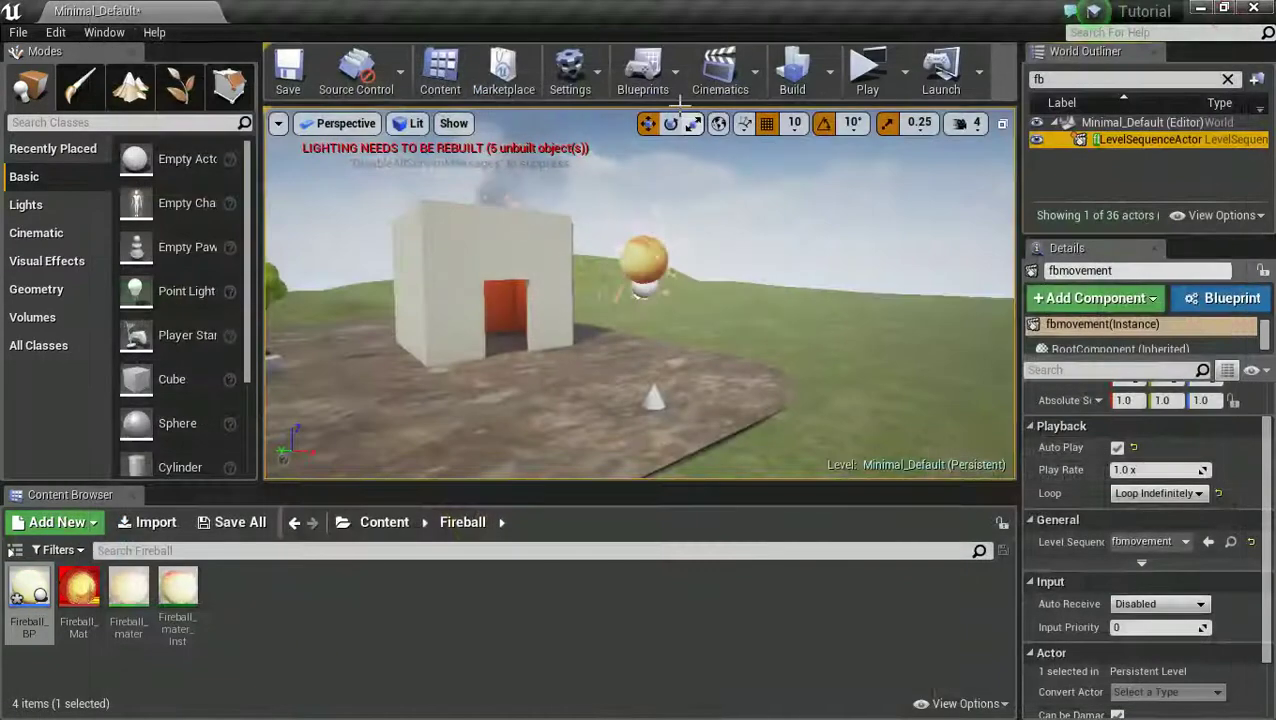
Open the existing fbmovement level sequence in Sequencer and move its window clear of the level view
click(750, 69)
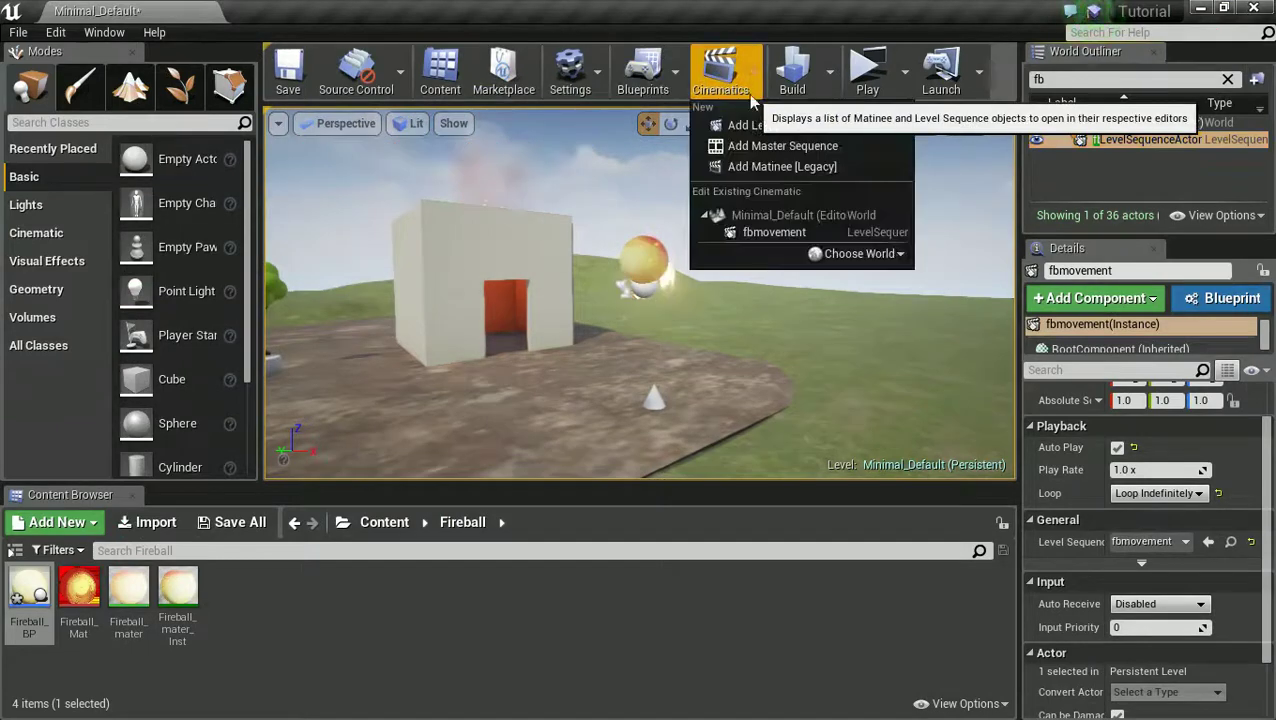
click(777, 232)
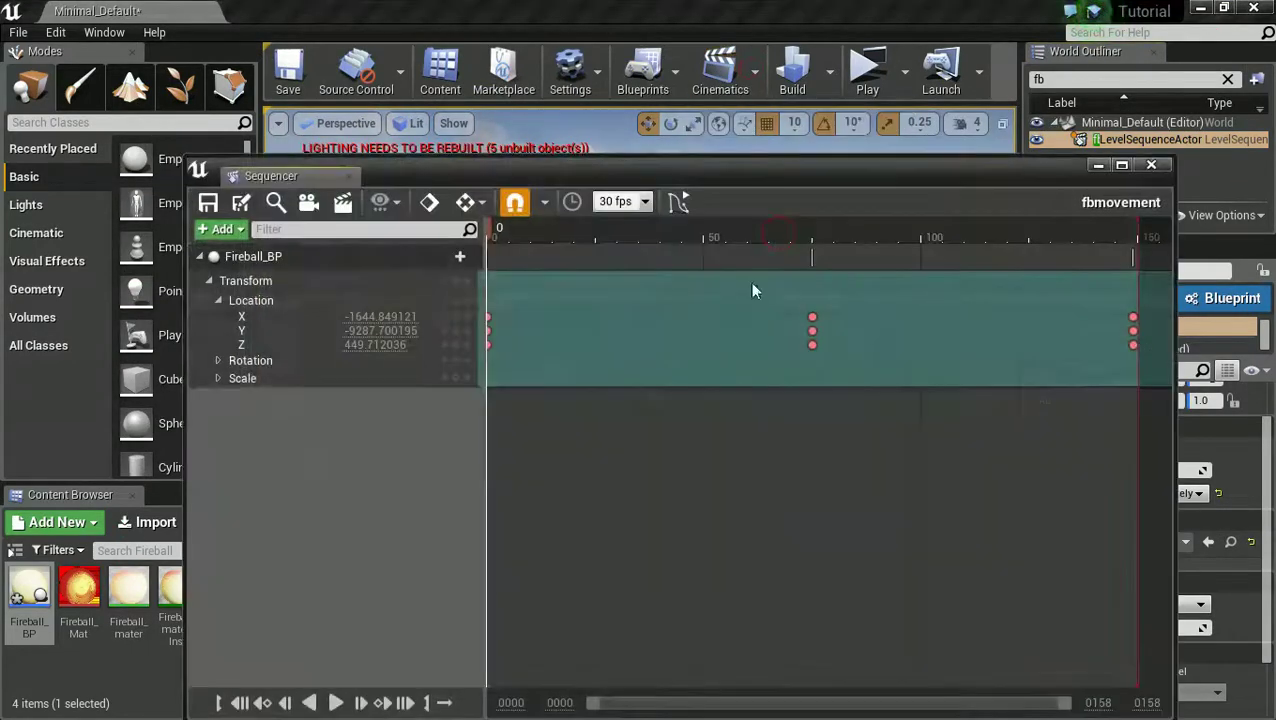
drag(760, 170, 715, 397)
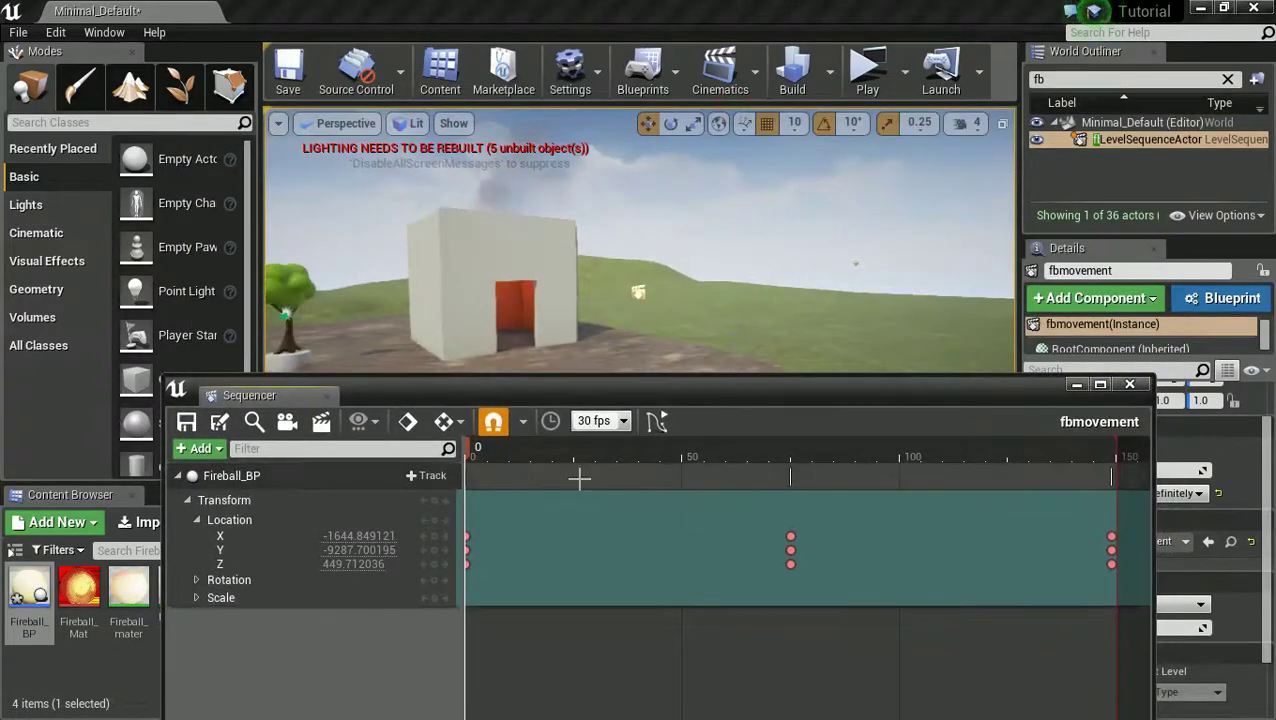
Move Fireball_BP along Y to about -4197.7 and key its location at frame 0
click(232, 477)
drag(829, 266, 617, 263)
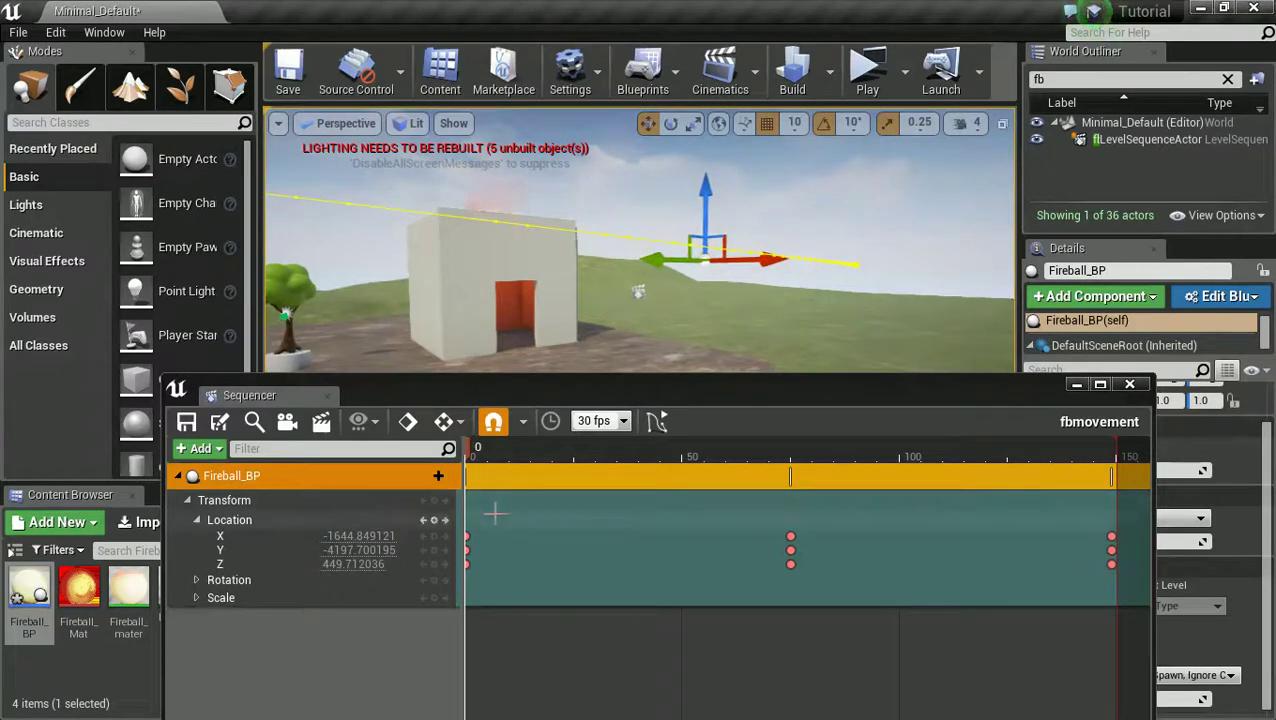
click(435, 521)
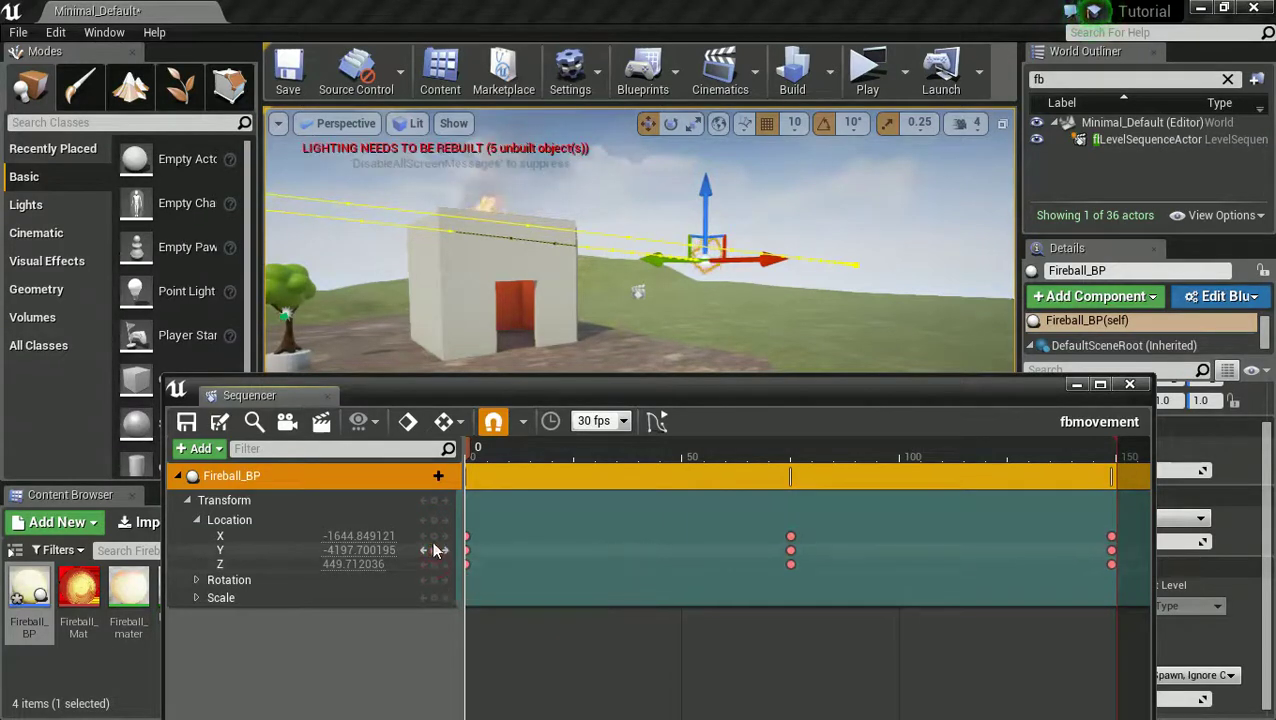
Copy Fireball_BP's frame 0 location keys to frame 150 and delete the old end keys
drag(492, 575, 469, 525)
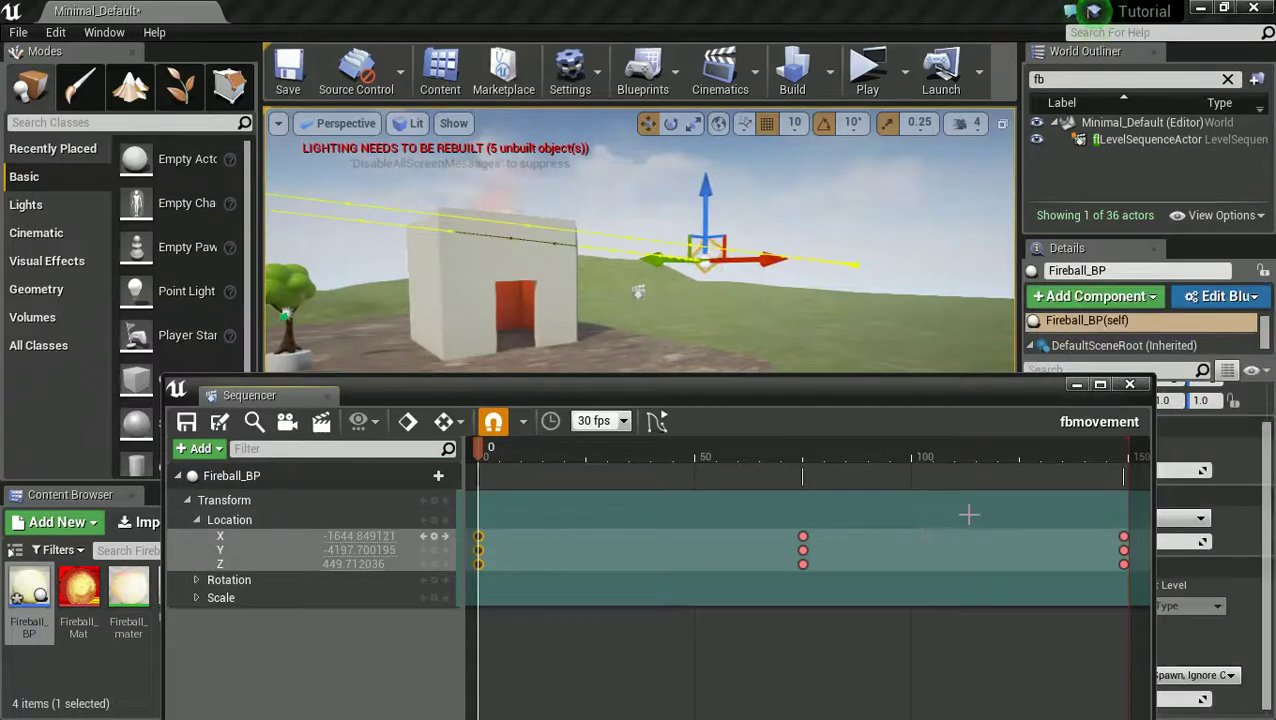
click(1093, 457)
key(ctrl+c)
key(ctrl+v)
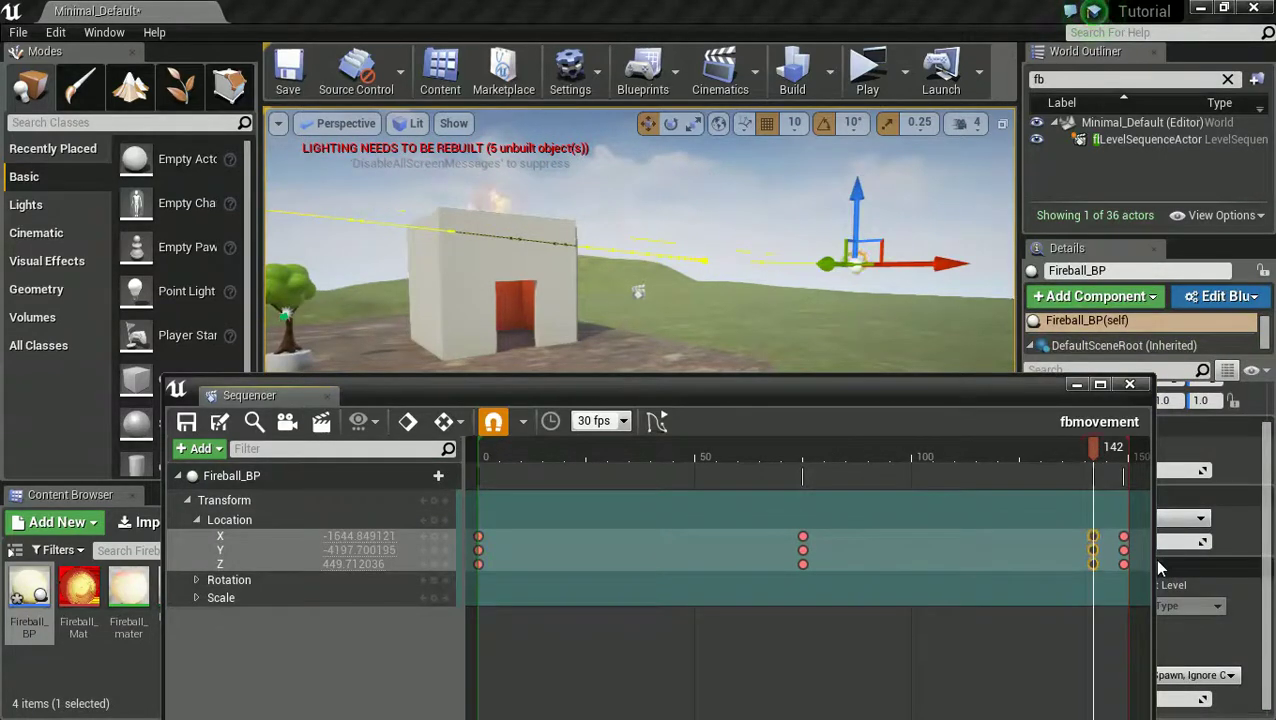
mouse_move(1131, 577)
mouse_down()
mouse_move(1119, 530)
mouse_move(1111, 584)
mouse_move(1097, 568)
mouse_move(1122, 566)
mouse_up()
key(Delete)
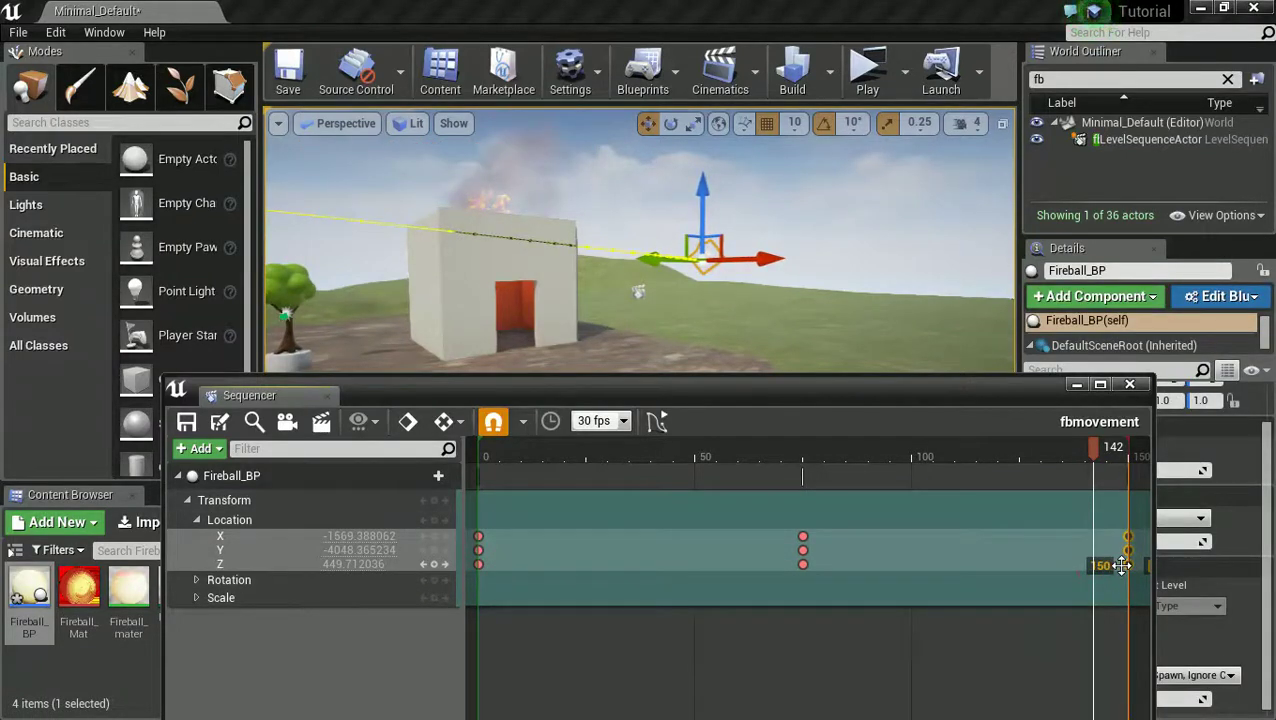
Set fbmovement's time snapping interval to 60 fps and close Sequencer
click(627, 422)
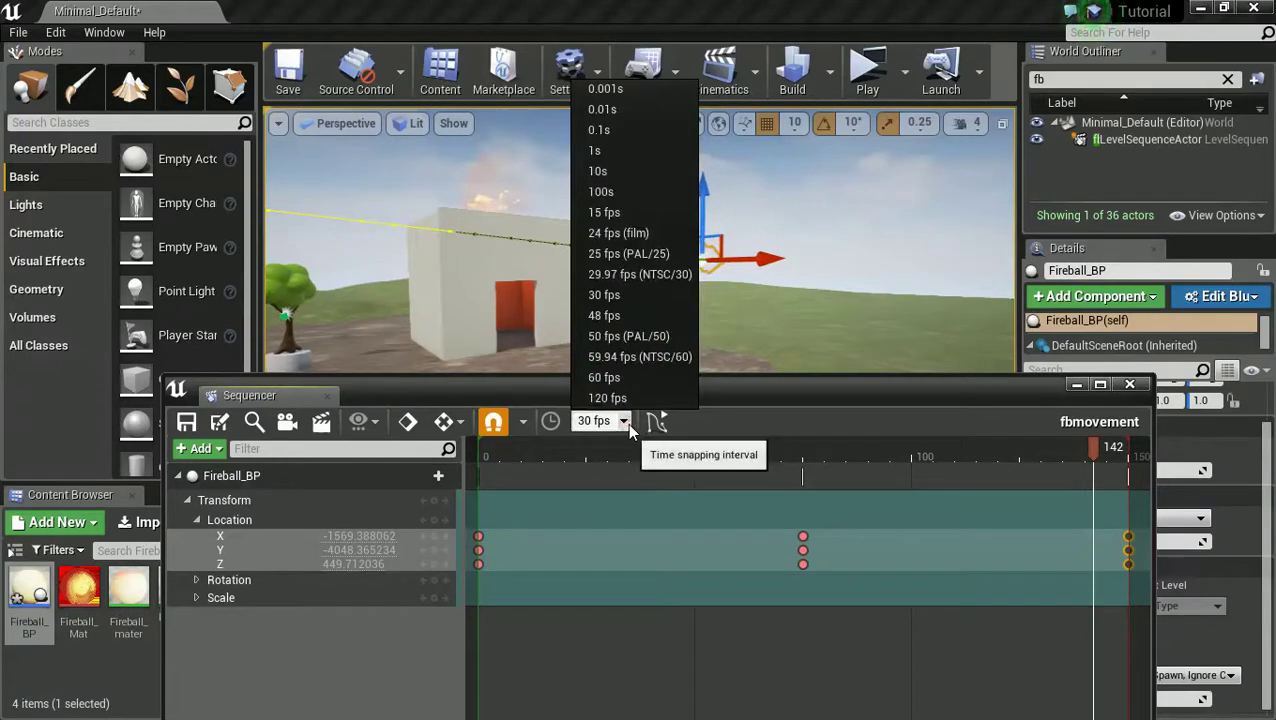
click(608, 212)
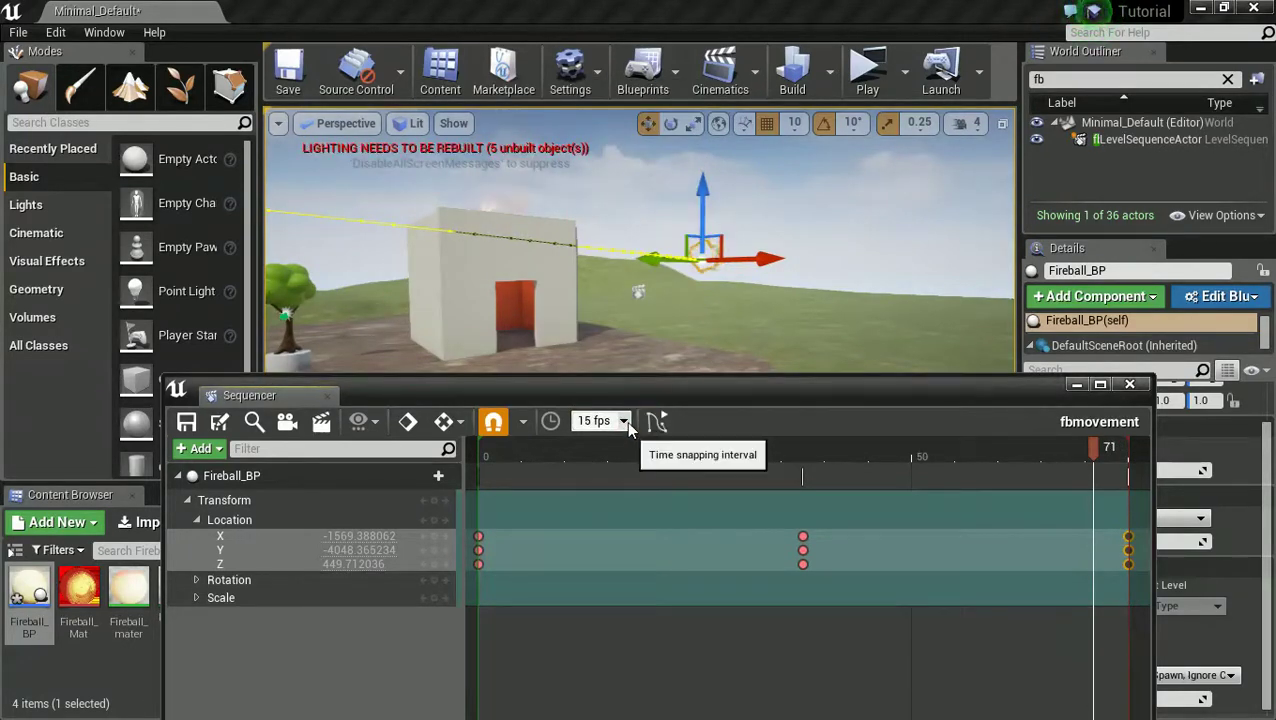
click(626, 421)
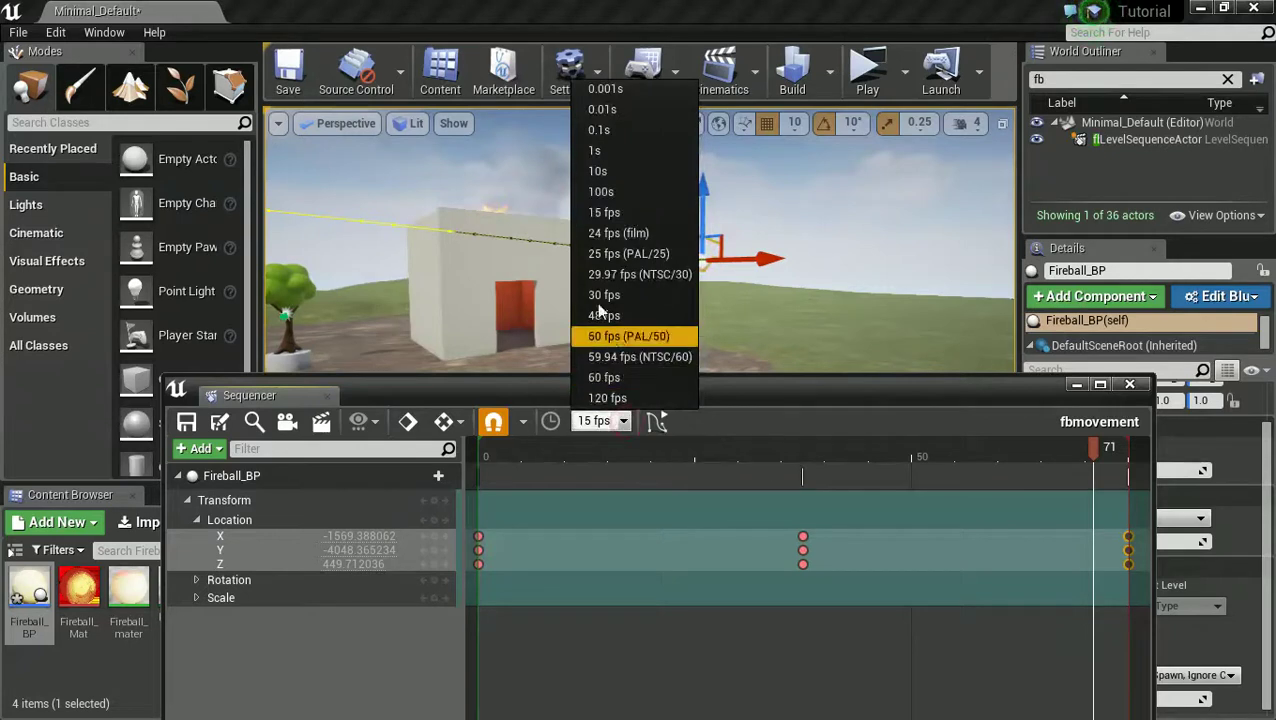
click(617, 377)
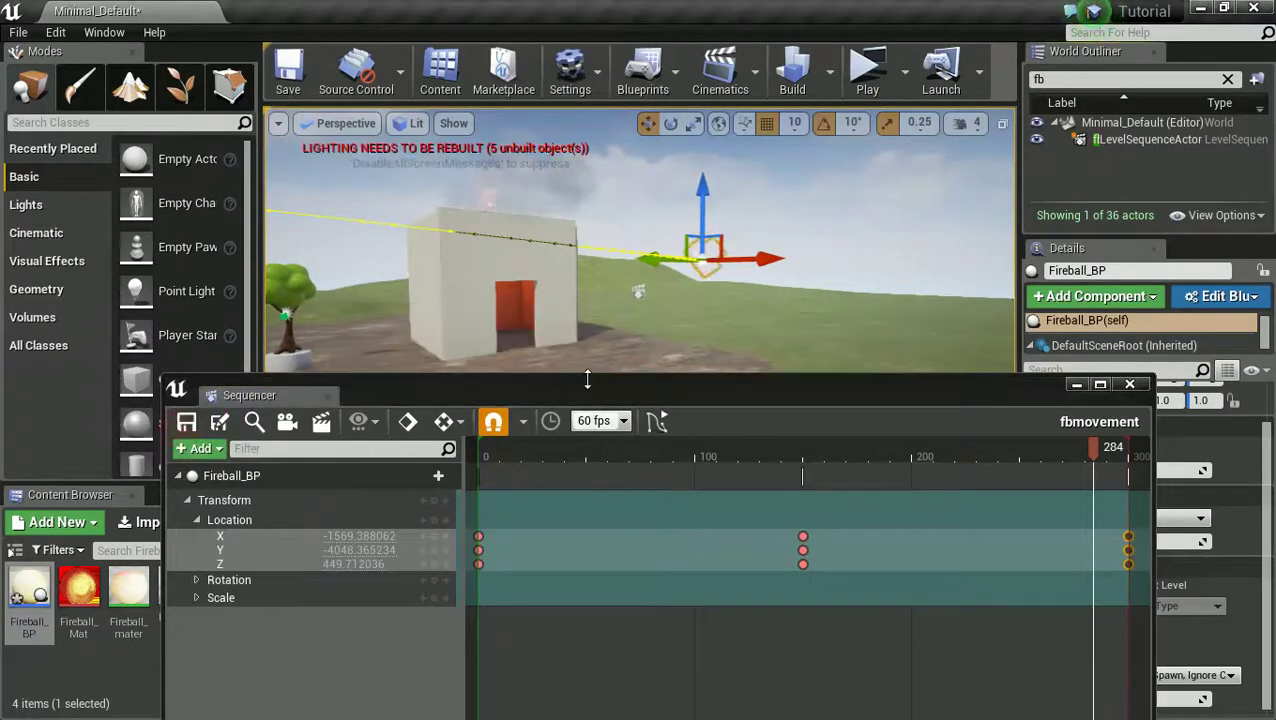
click(1129, 384)
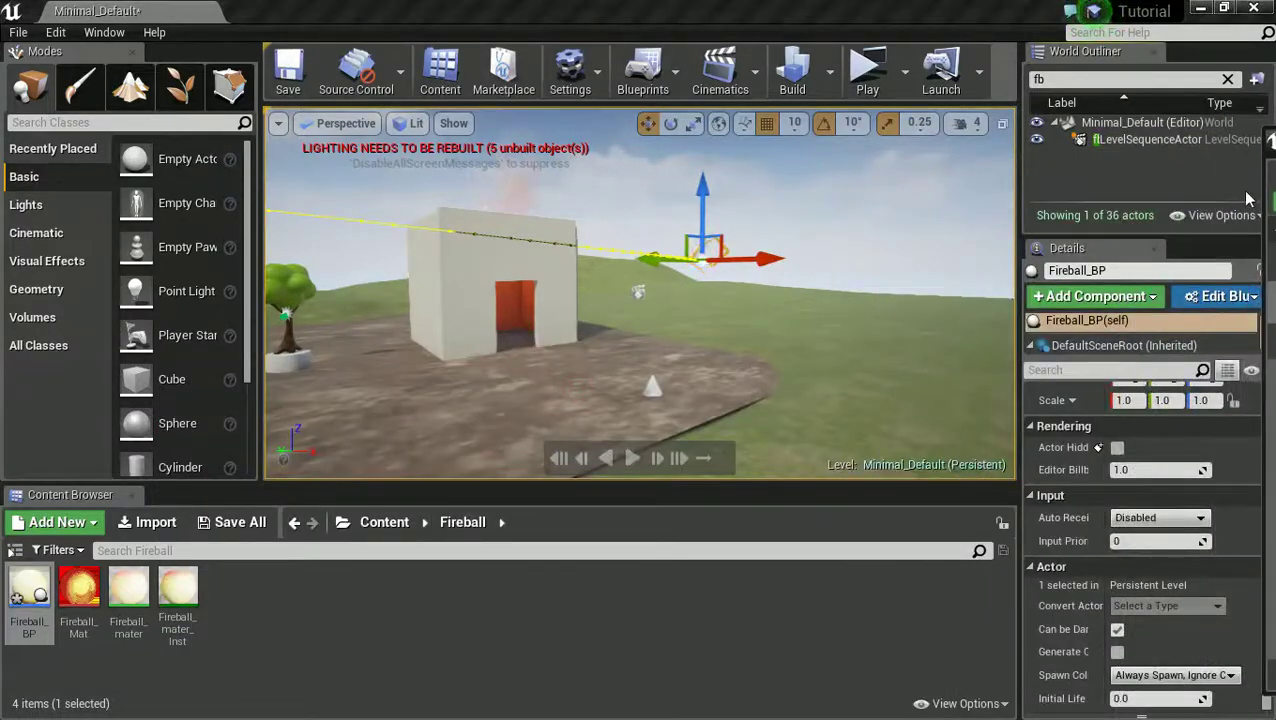
Run the standalone game preview, watch the fireball's looping flight from several viewpoints, and exit the preview
click(866, 68)
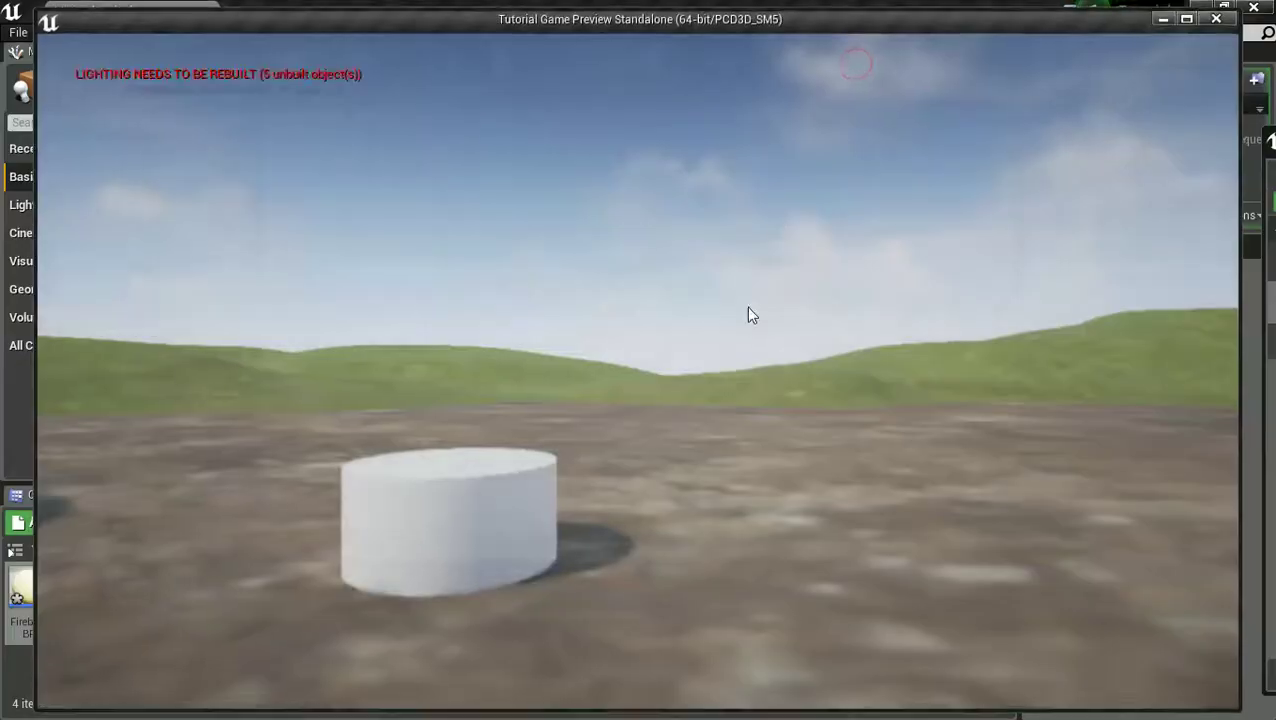
key(s)
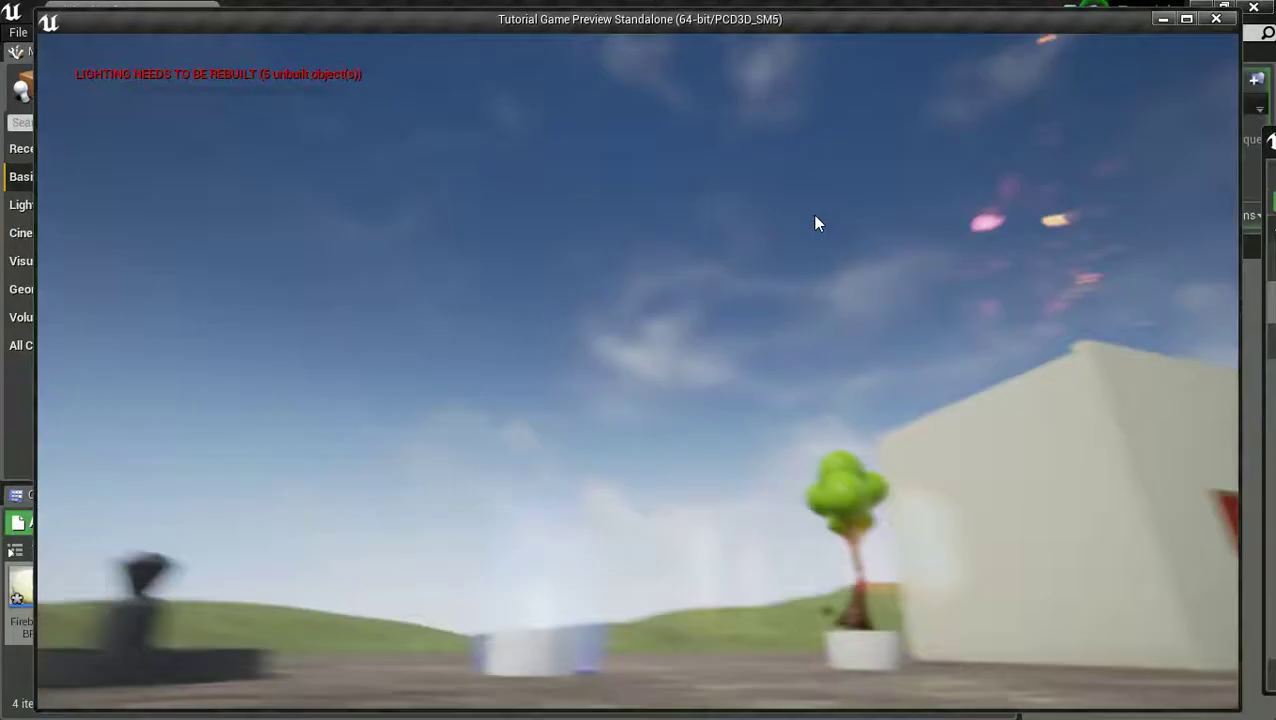
key(s)
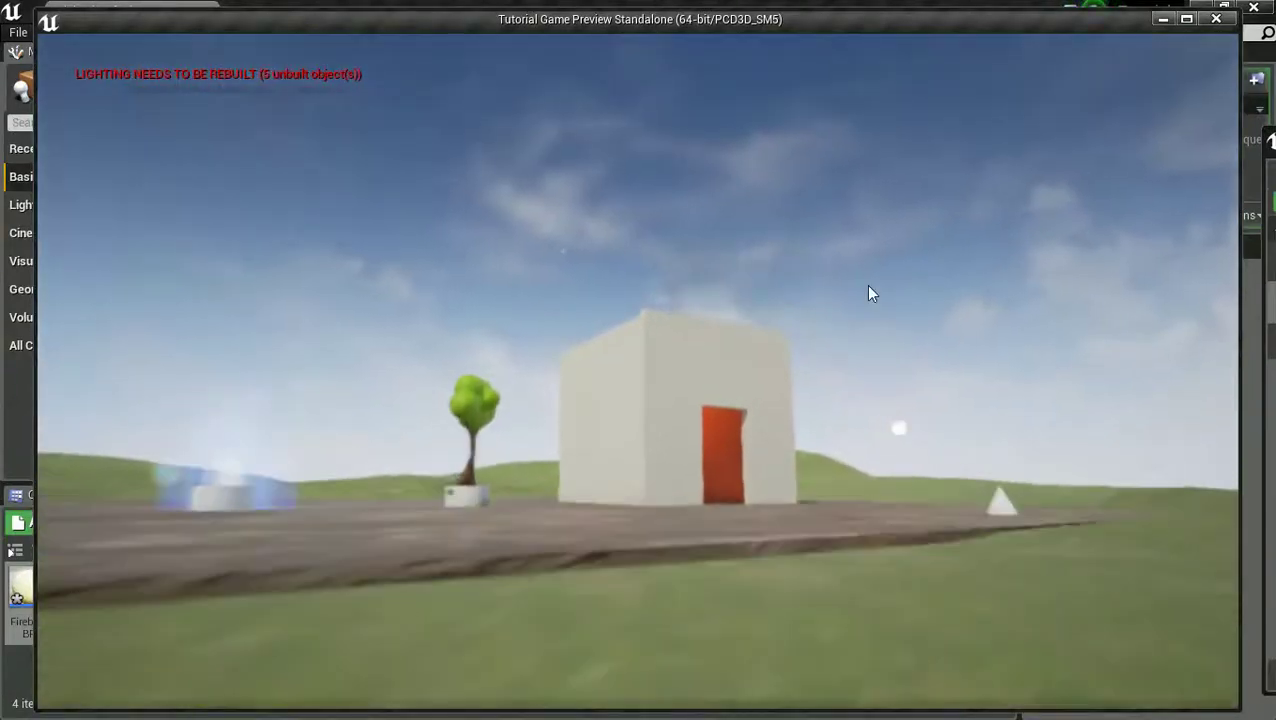
key(w)
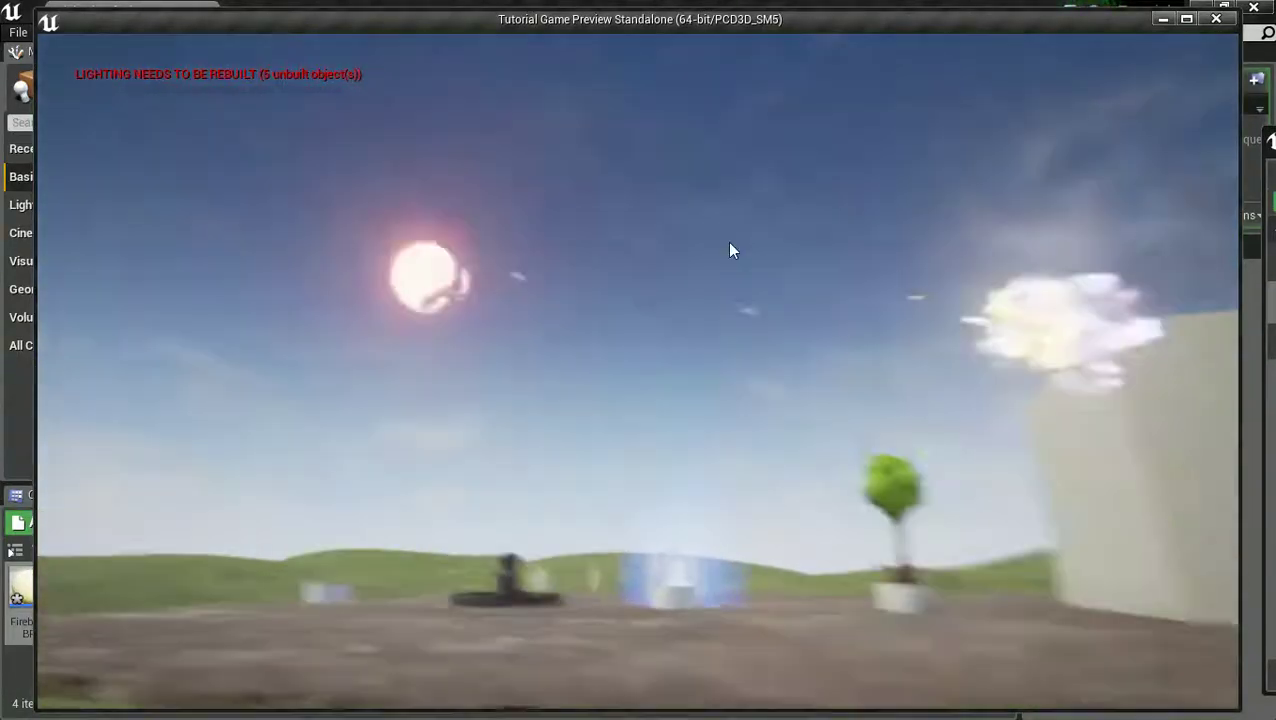
click(741, 249)
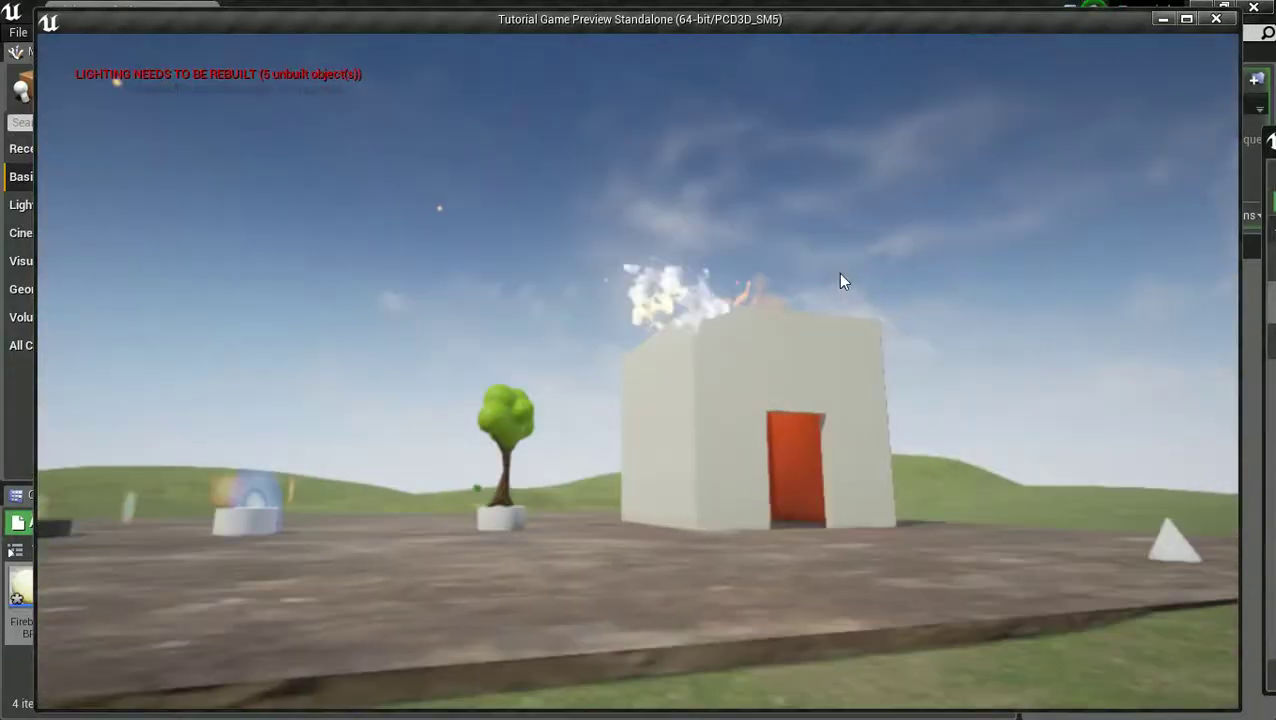
click(851, 276)
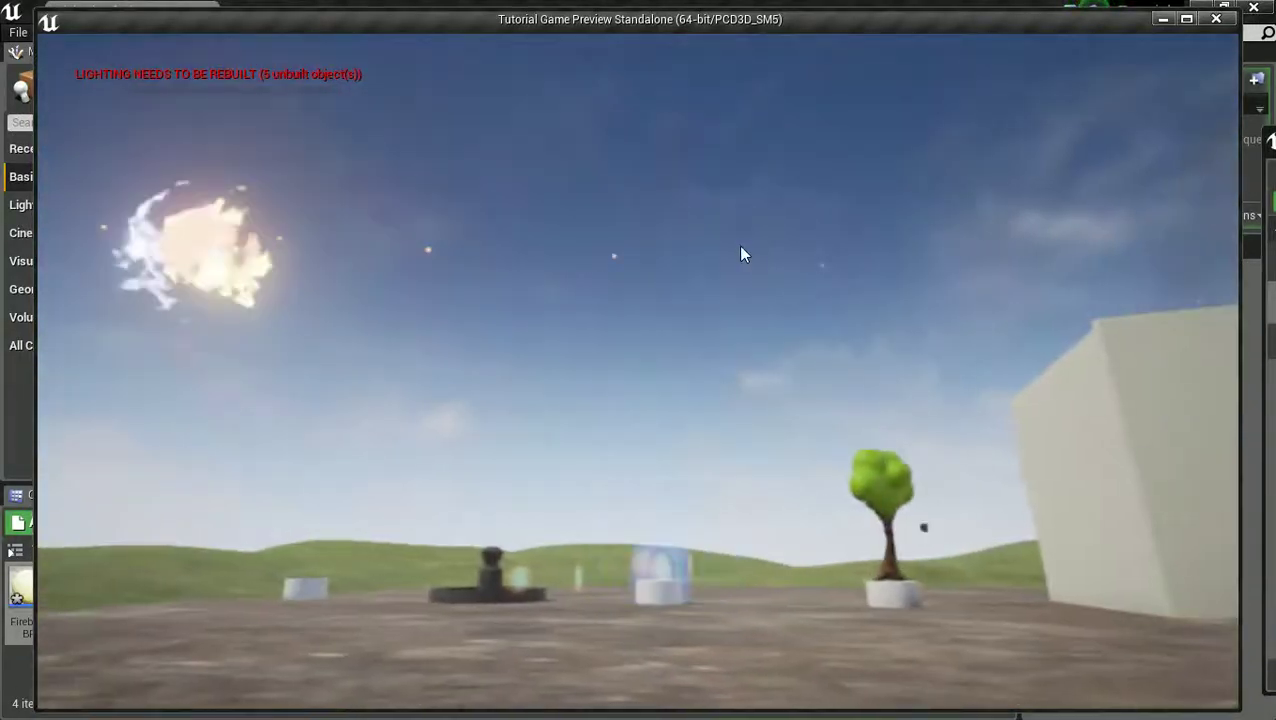
click(744, 250)
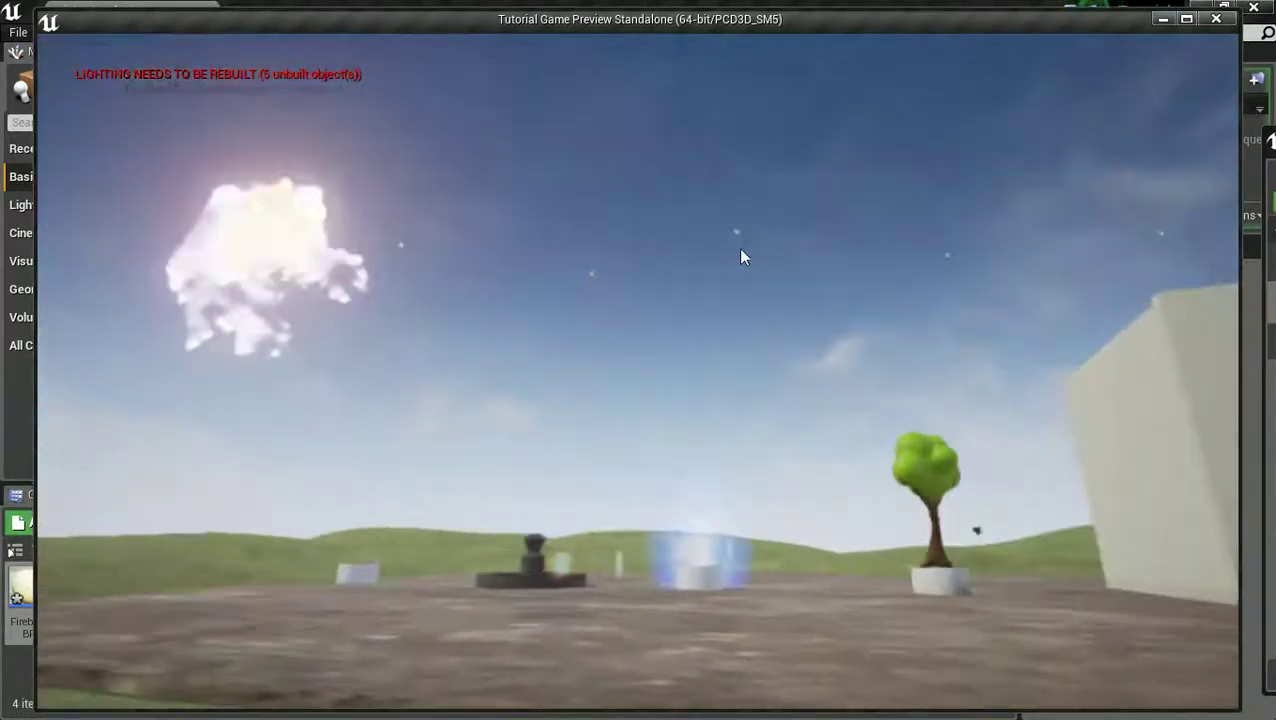
click(740, 252)
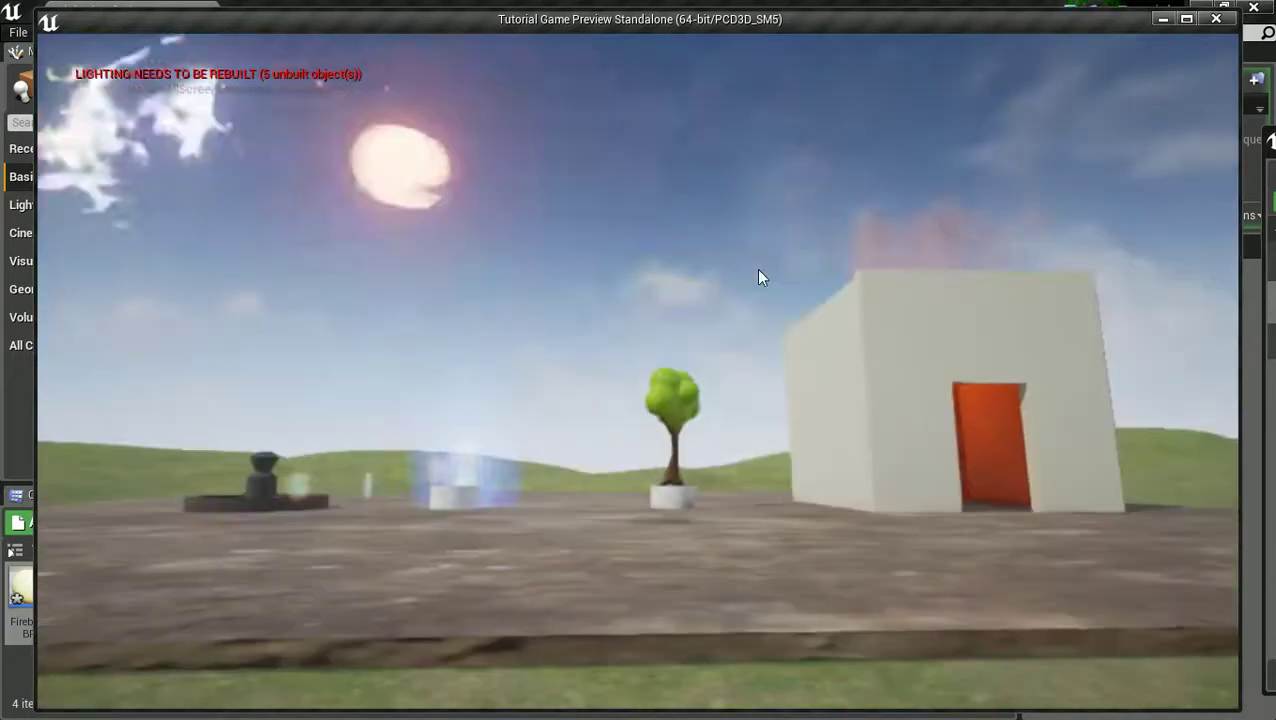
key(Escape)
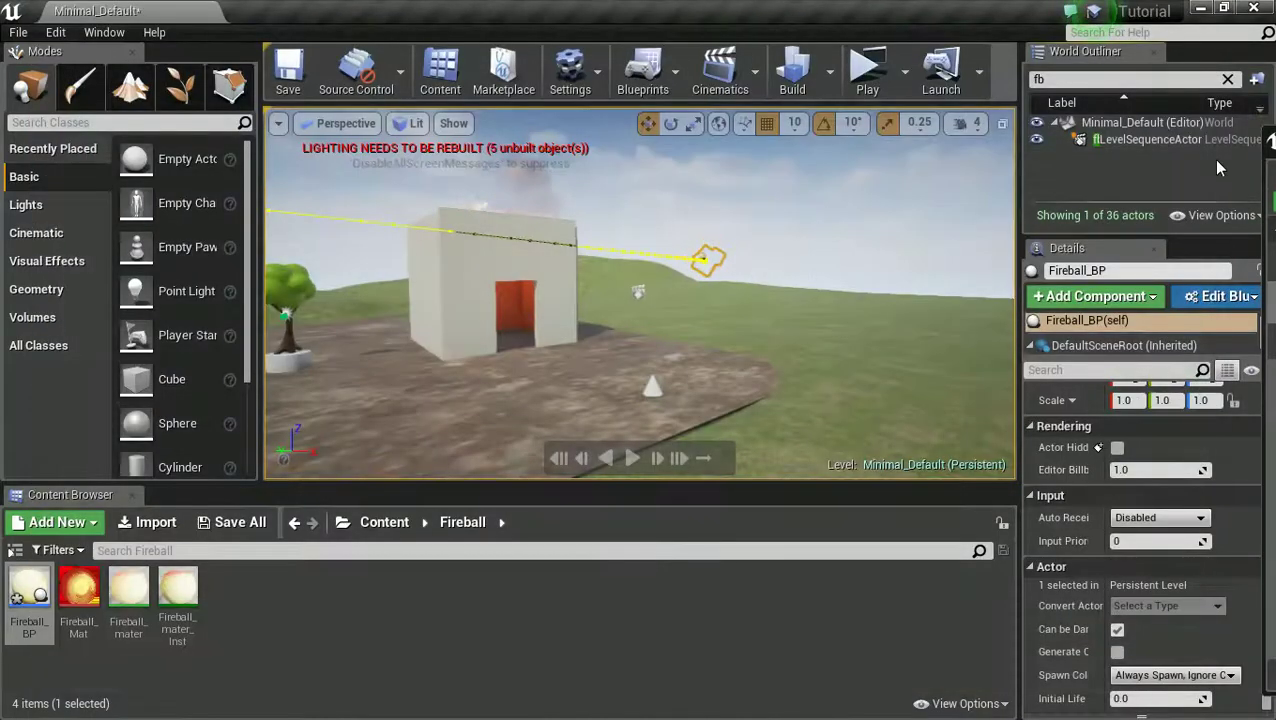
Open the P_fire2 particle system from the StarterContent Particles folder
click(376, 522)
double_click(178, 608)
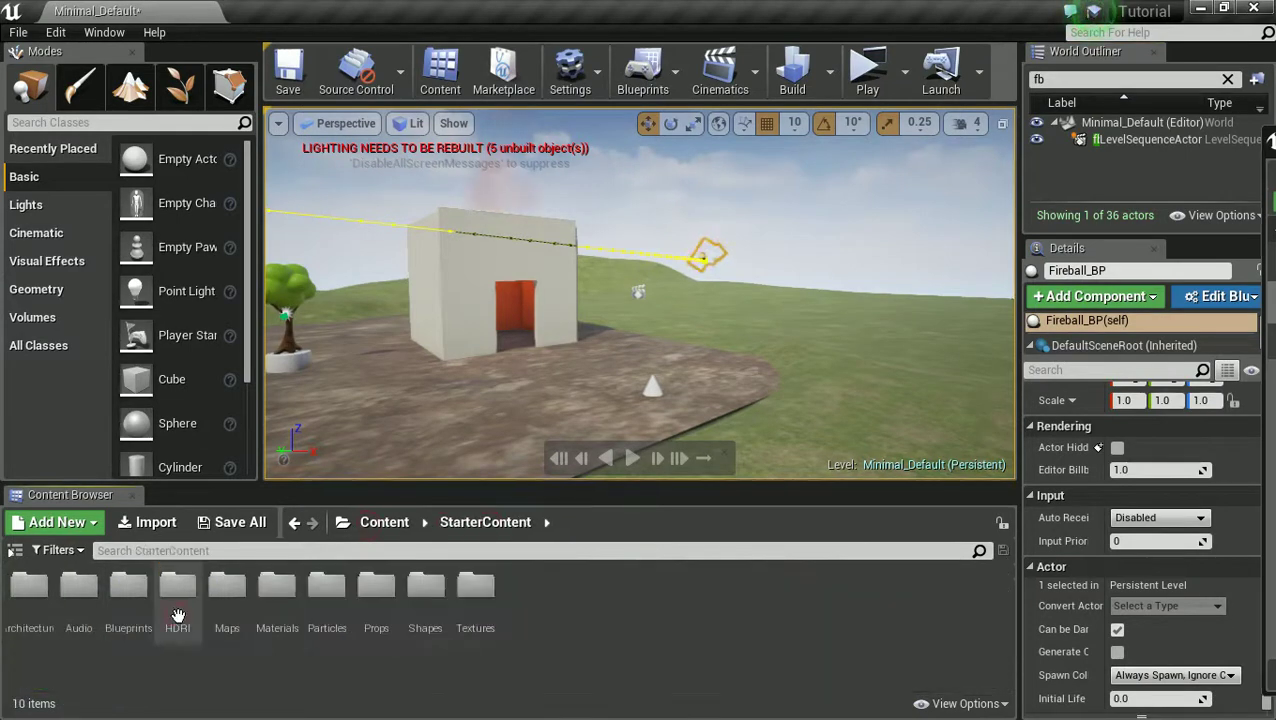
double_click(327, 587)
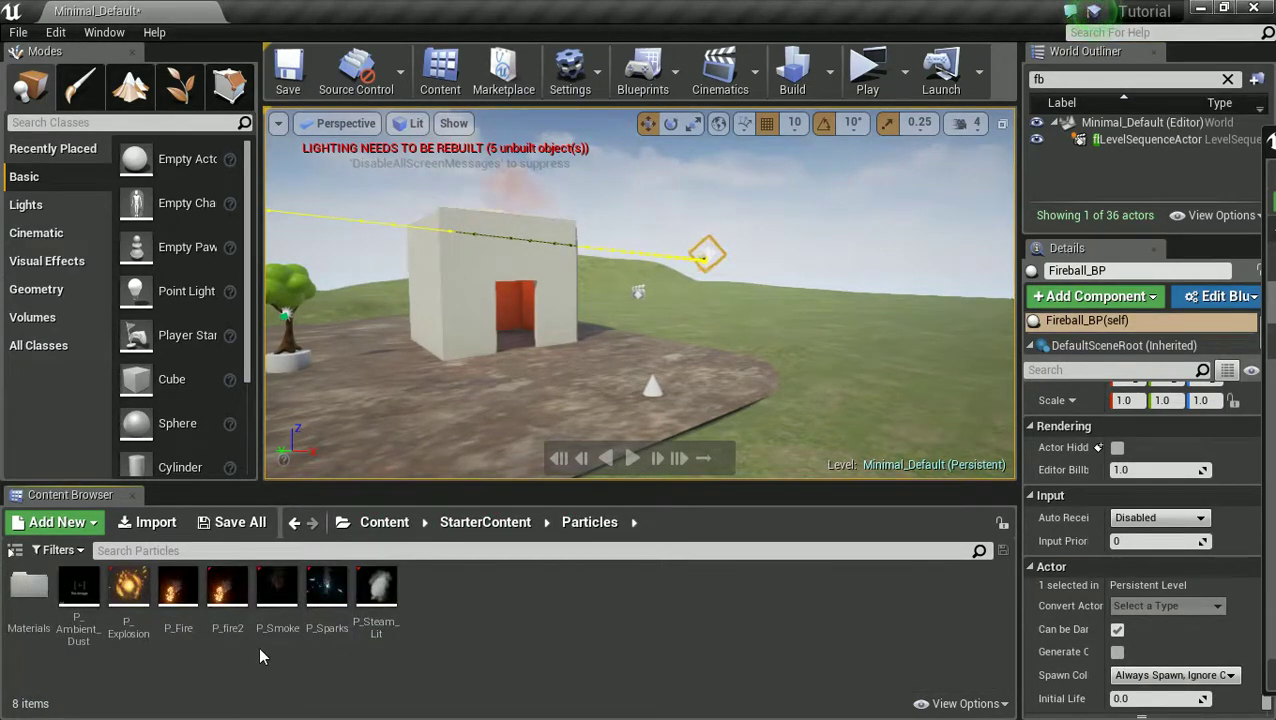
click(229, 591)
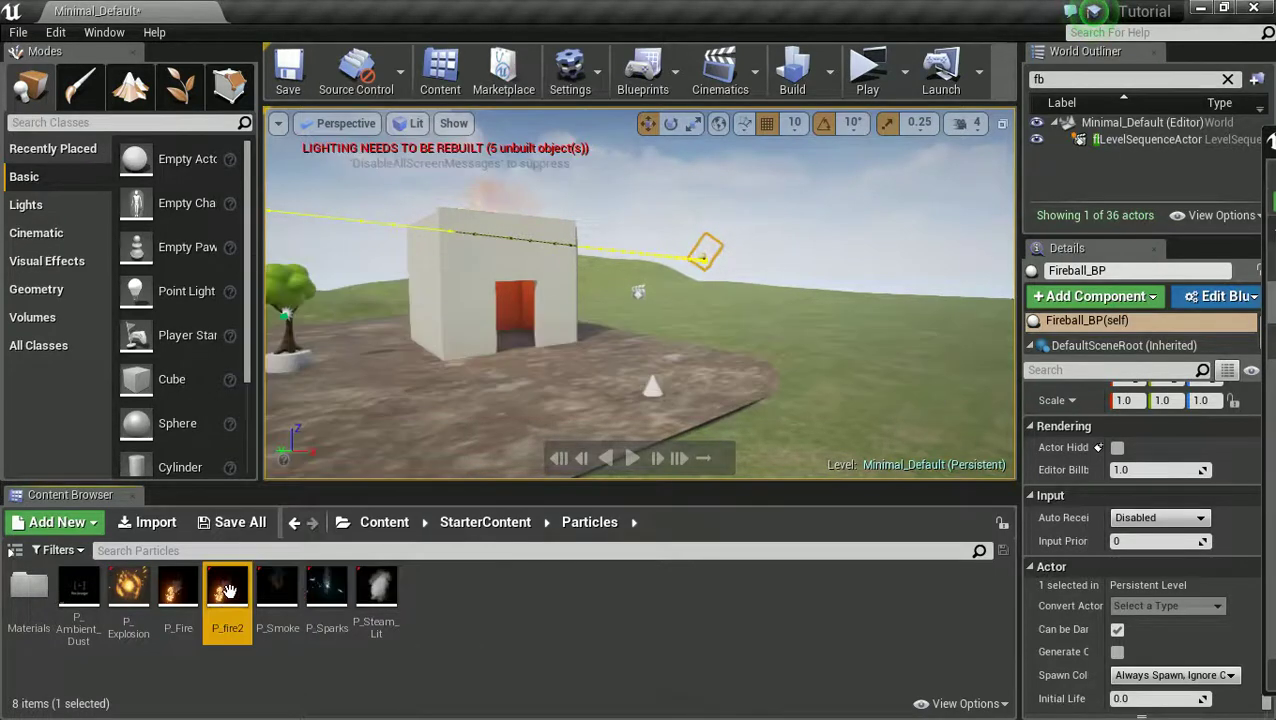
double_click(229, 591)
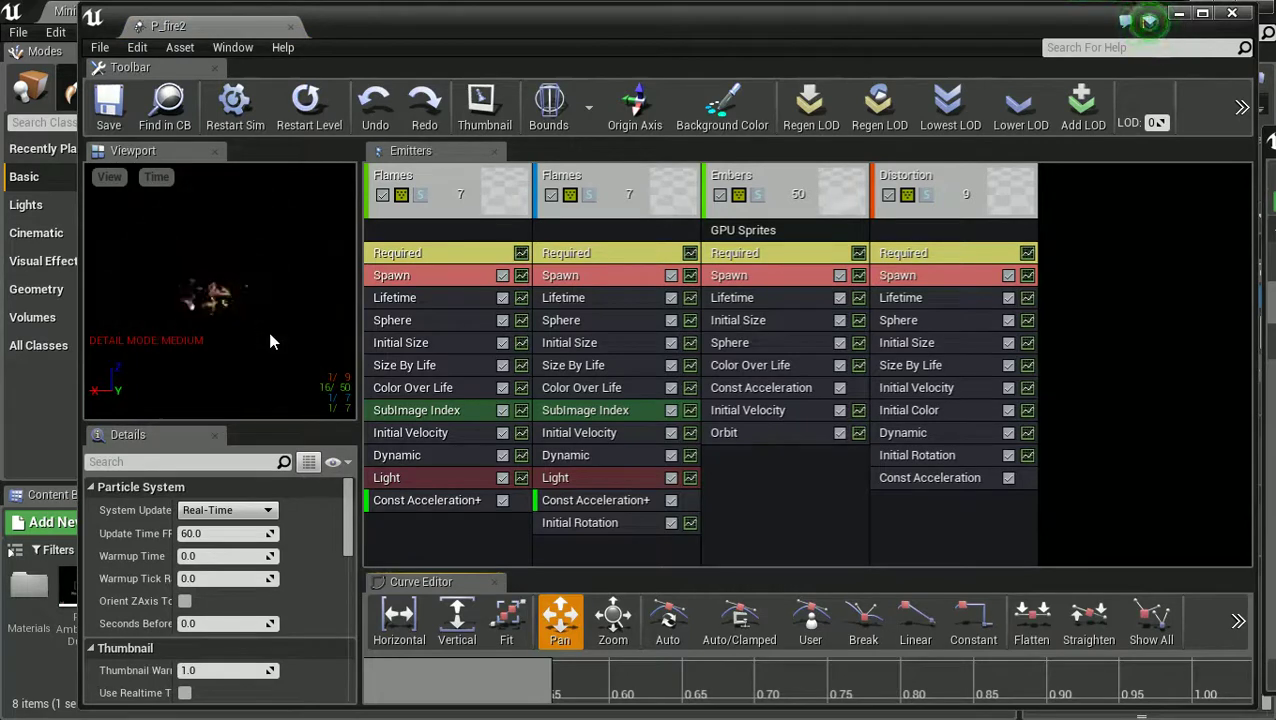
Set the constant spawn rate of P_fire2's first Flames emitter to 10
click(398, 256)
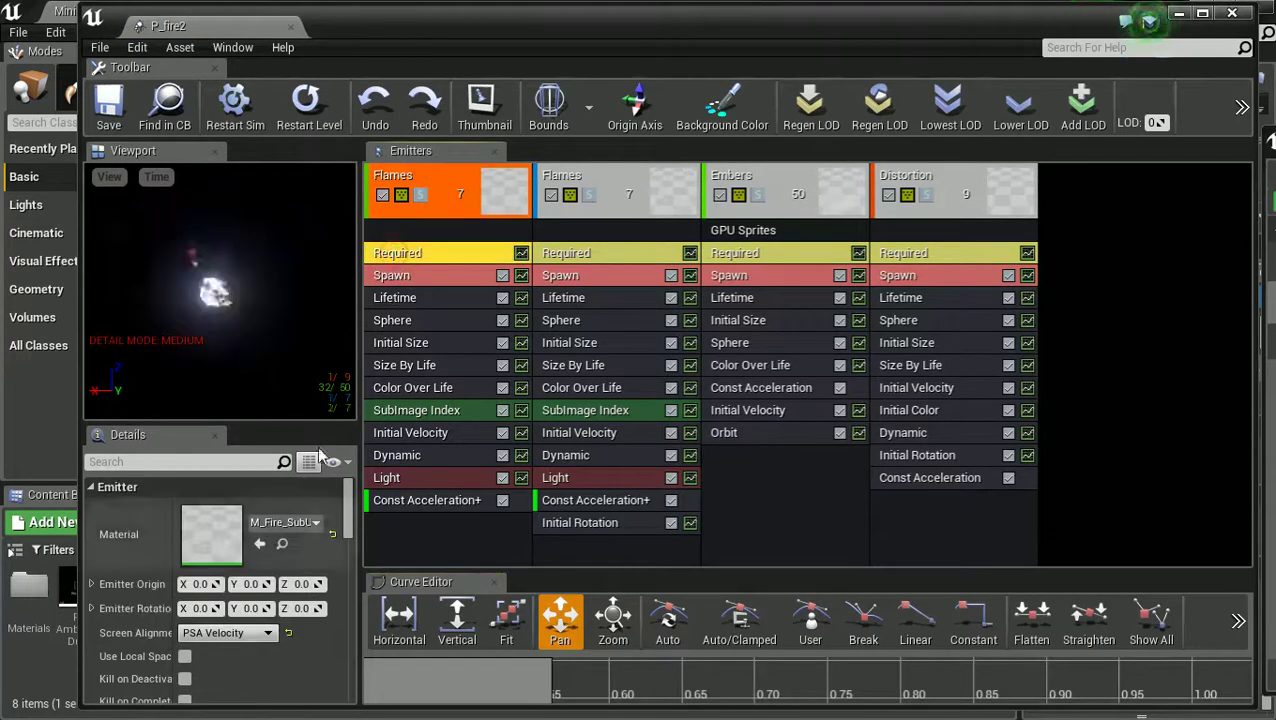
click(398, 285)
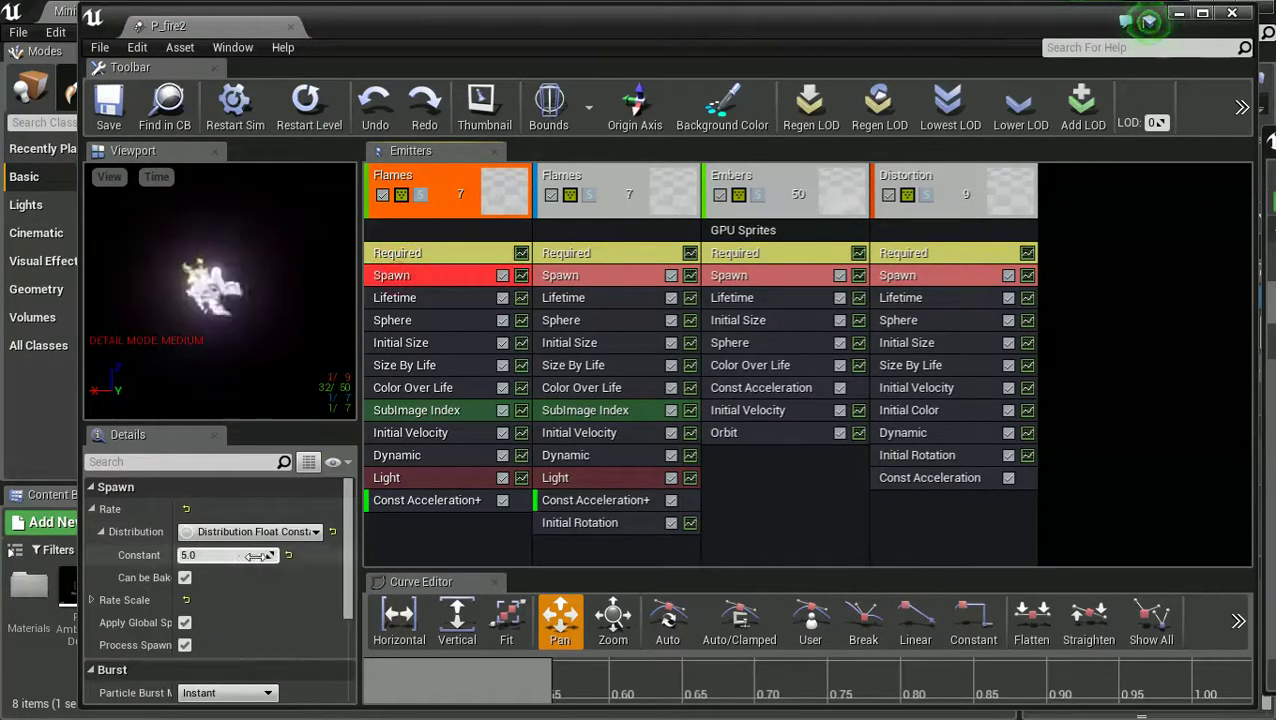
text(10)
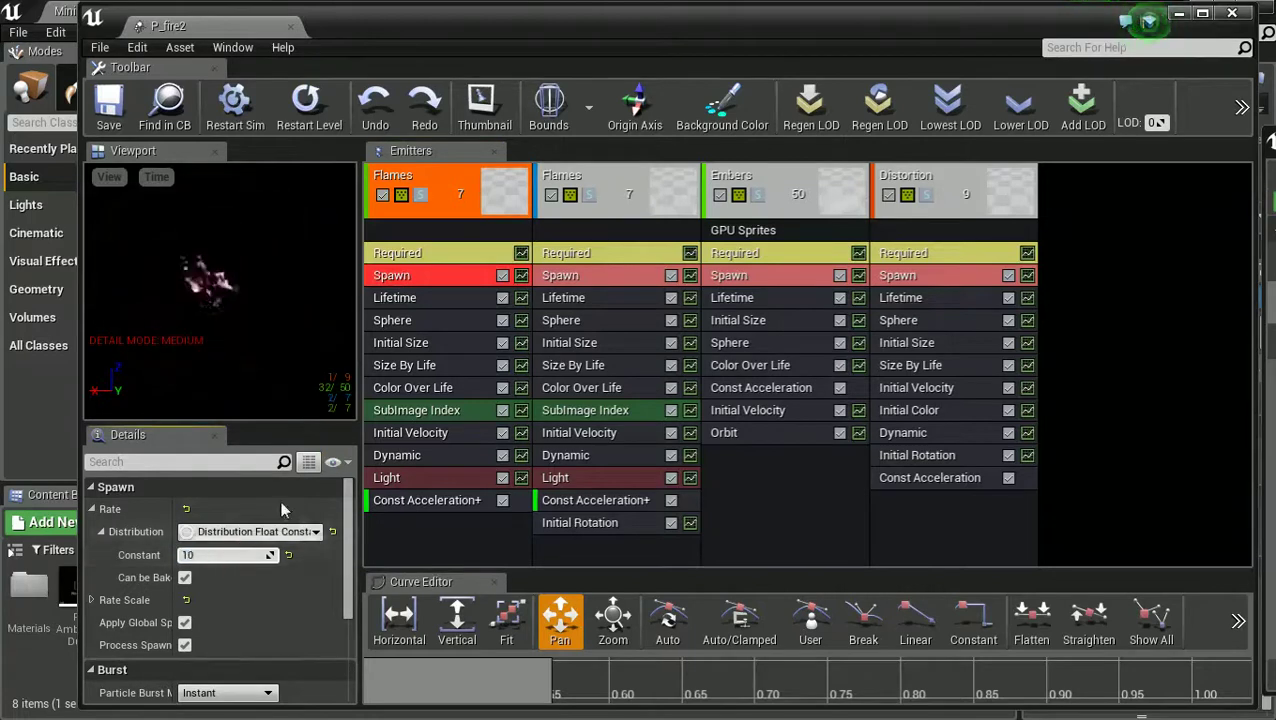
Set the constant spawn rate of P_fire2's second Flames emitter to 10
click(548, 277)
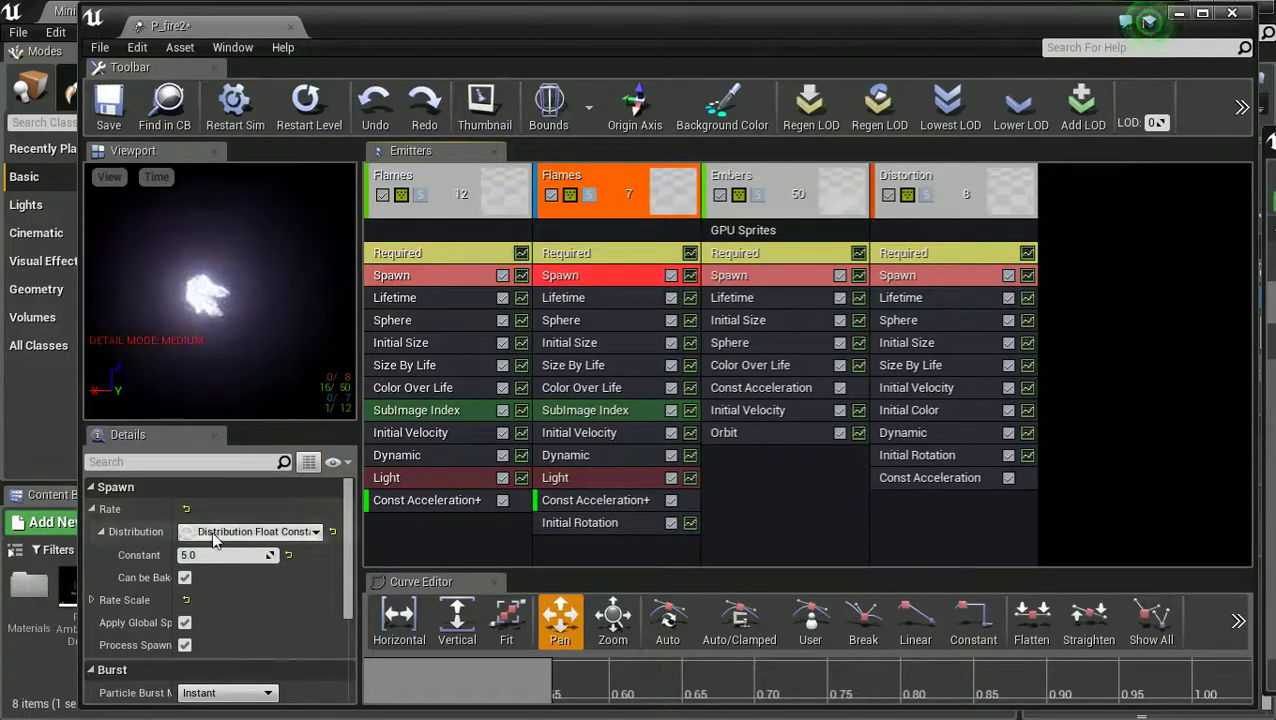
text(10)
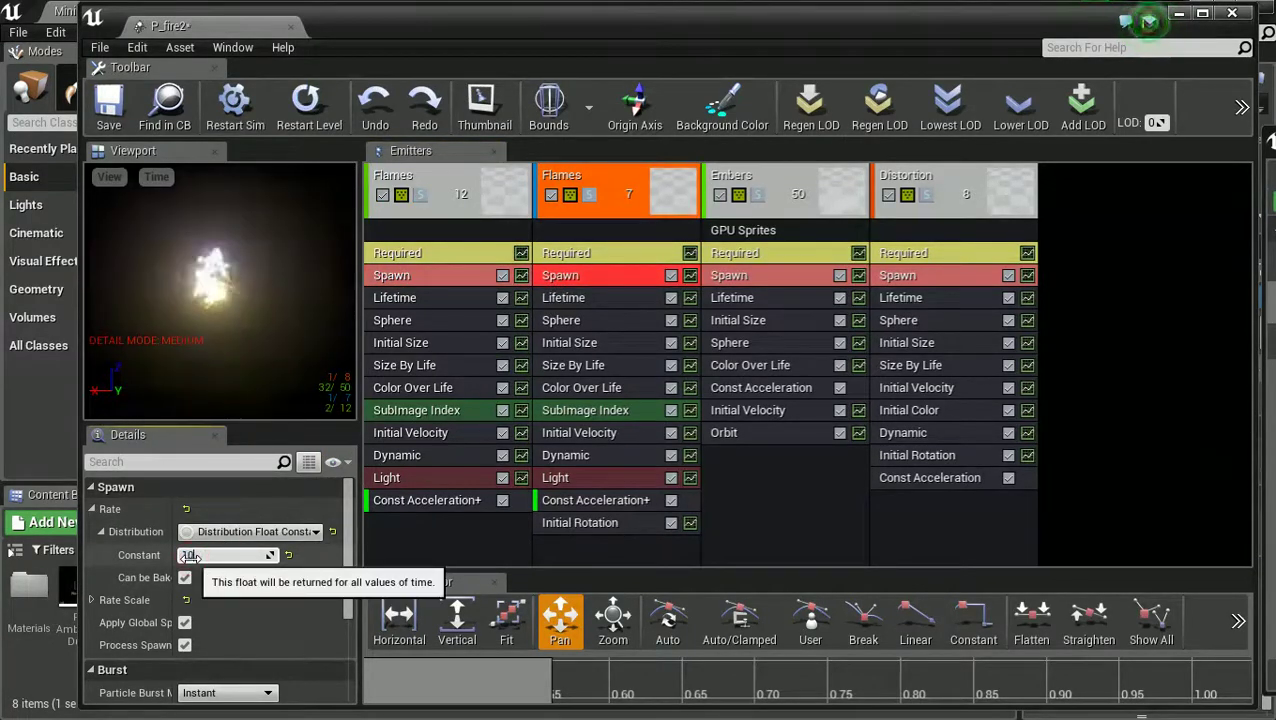
Set the emitter duration to 5.0 in the Required module of both Flames emitters
click(405, 254)
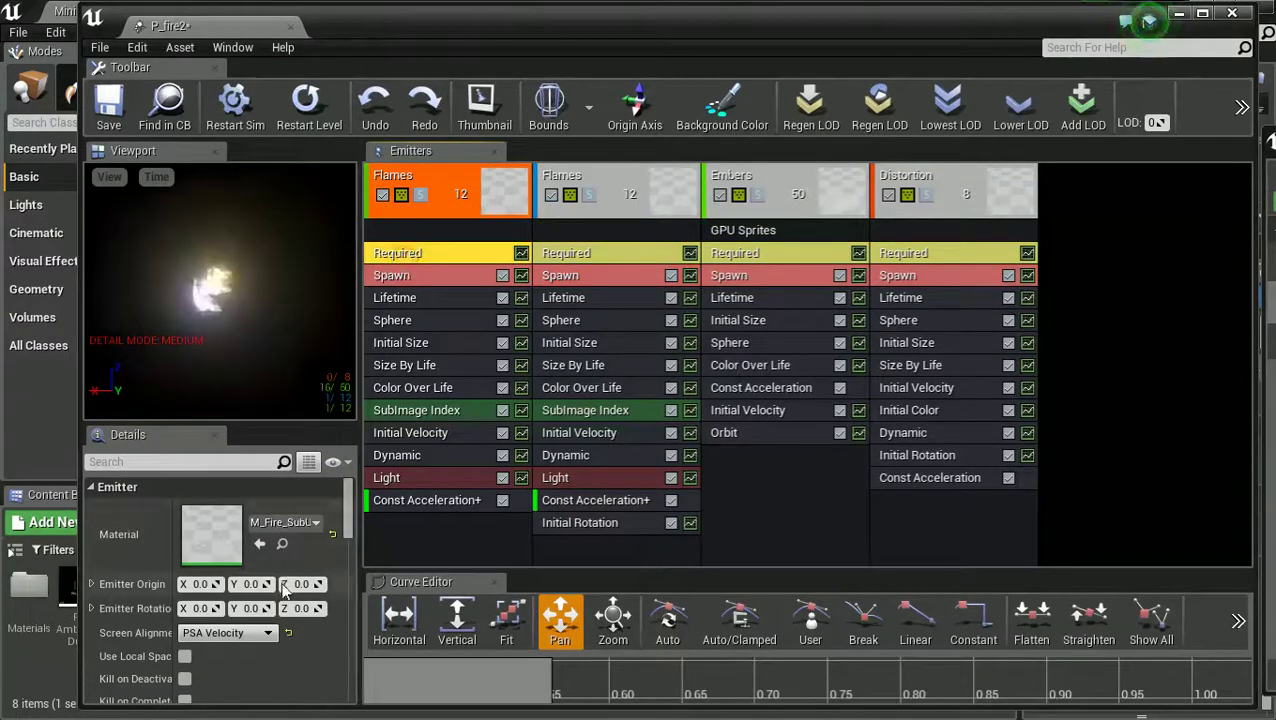
scroll(306, 620, down, 5)
scroll(306, 600, down, 4)
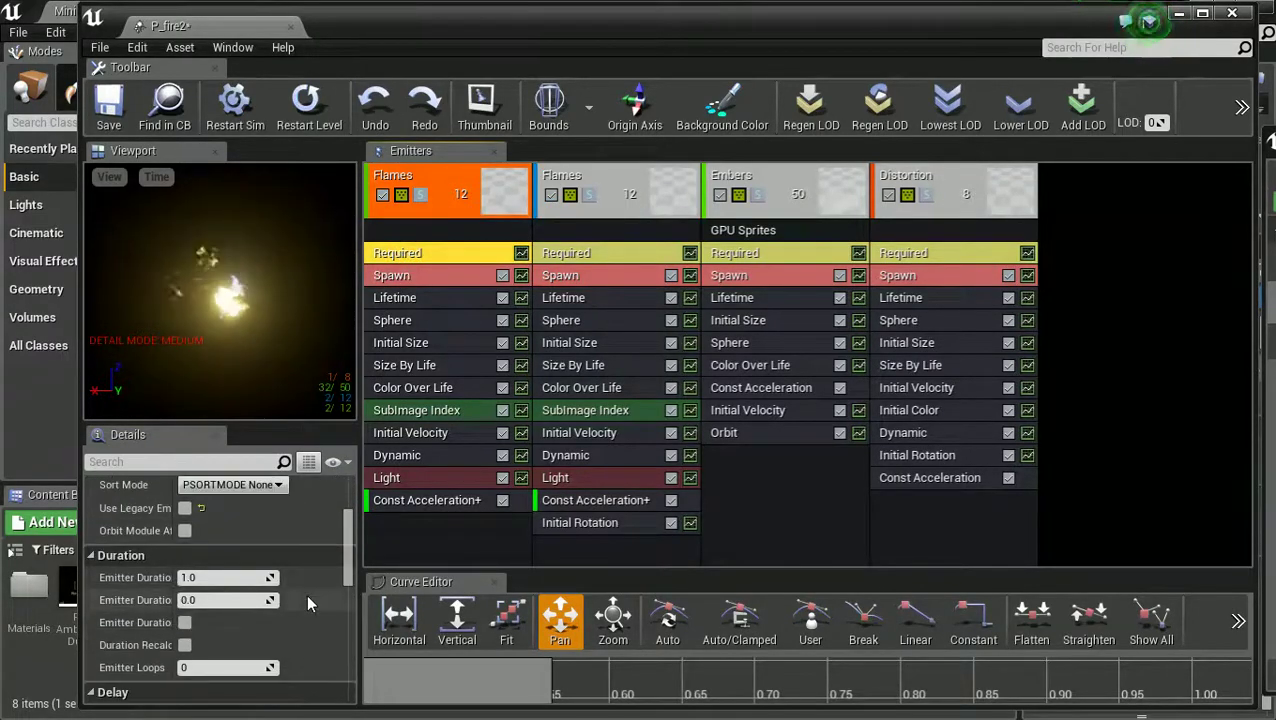
drag(227, 577, 249, 577)
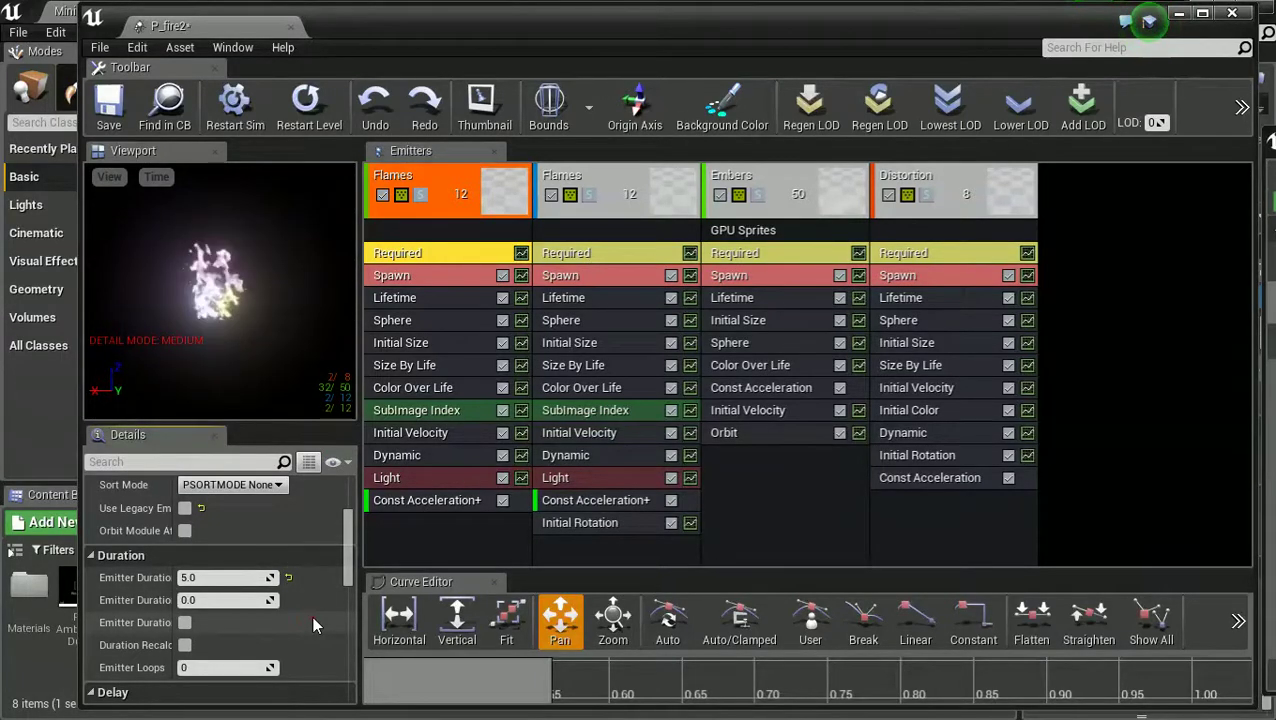
click(597, 253)
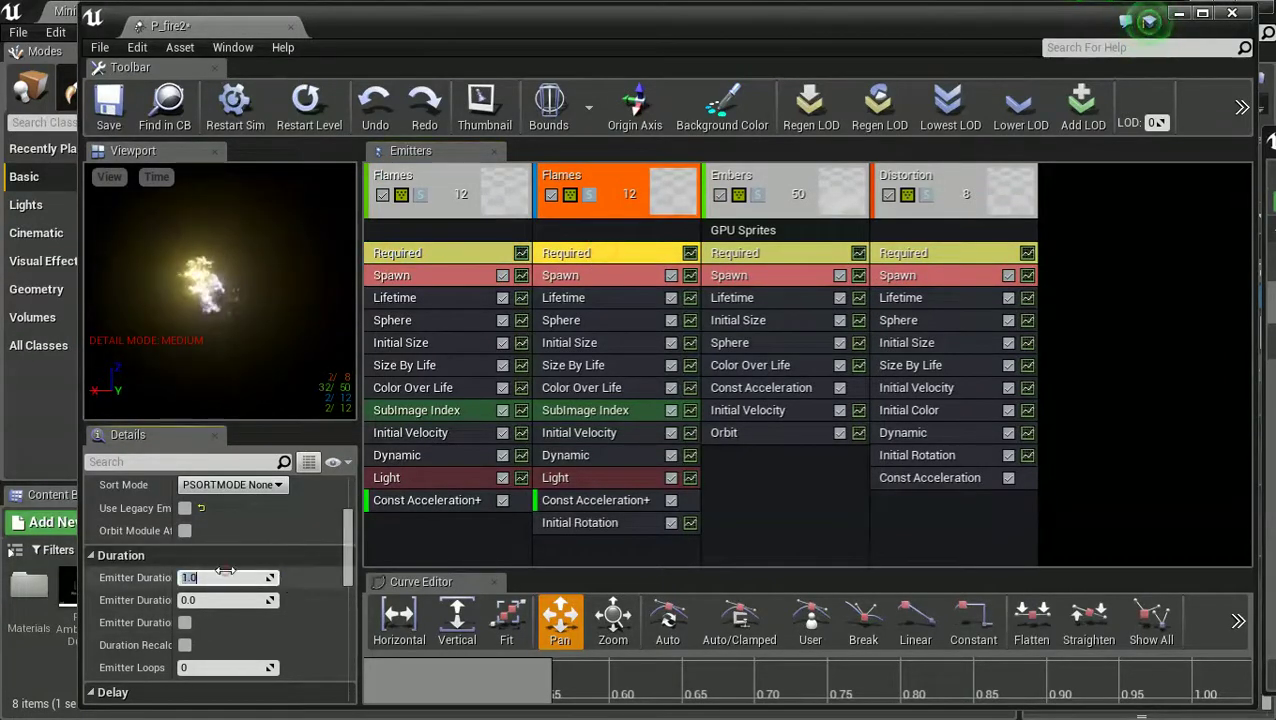
text(5)
key(Return)
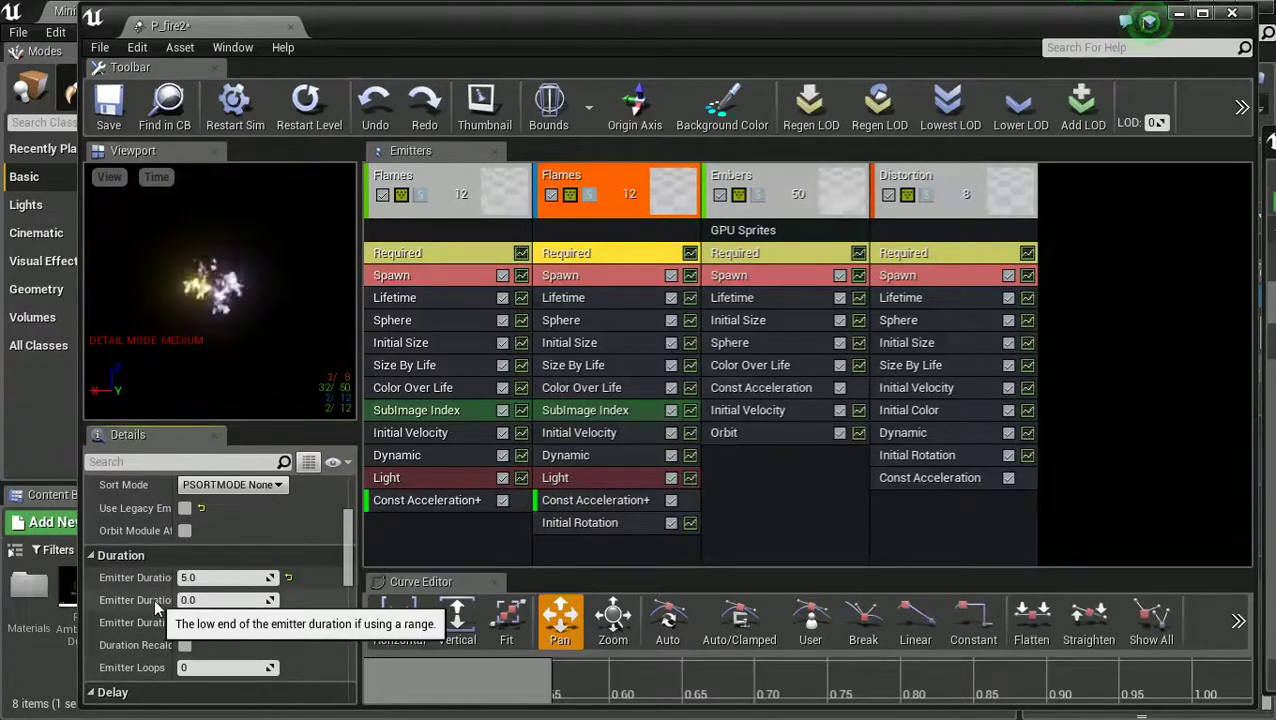
Set the low end of the first Flames emitter's duration to 4.0, then save P_fire2 and close its editor
click(200, 600)
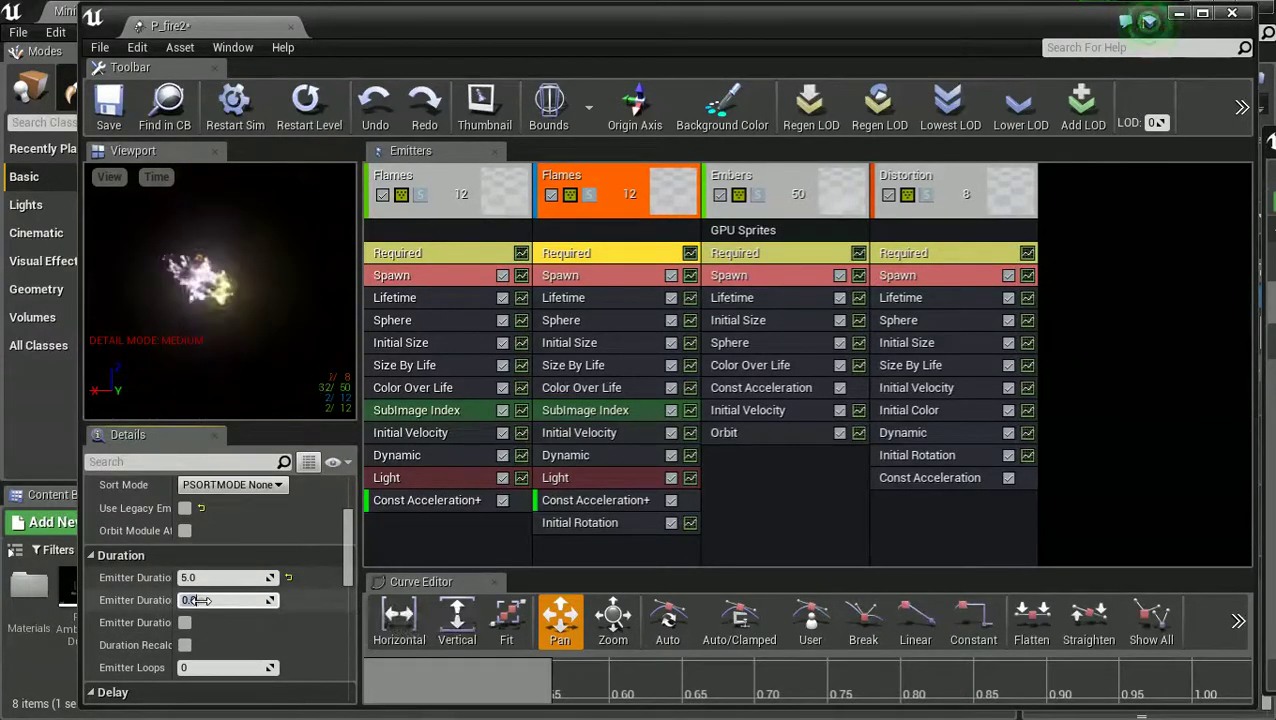
click(441, 252)
click(215, 600)
text(4)
key(Return)
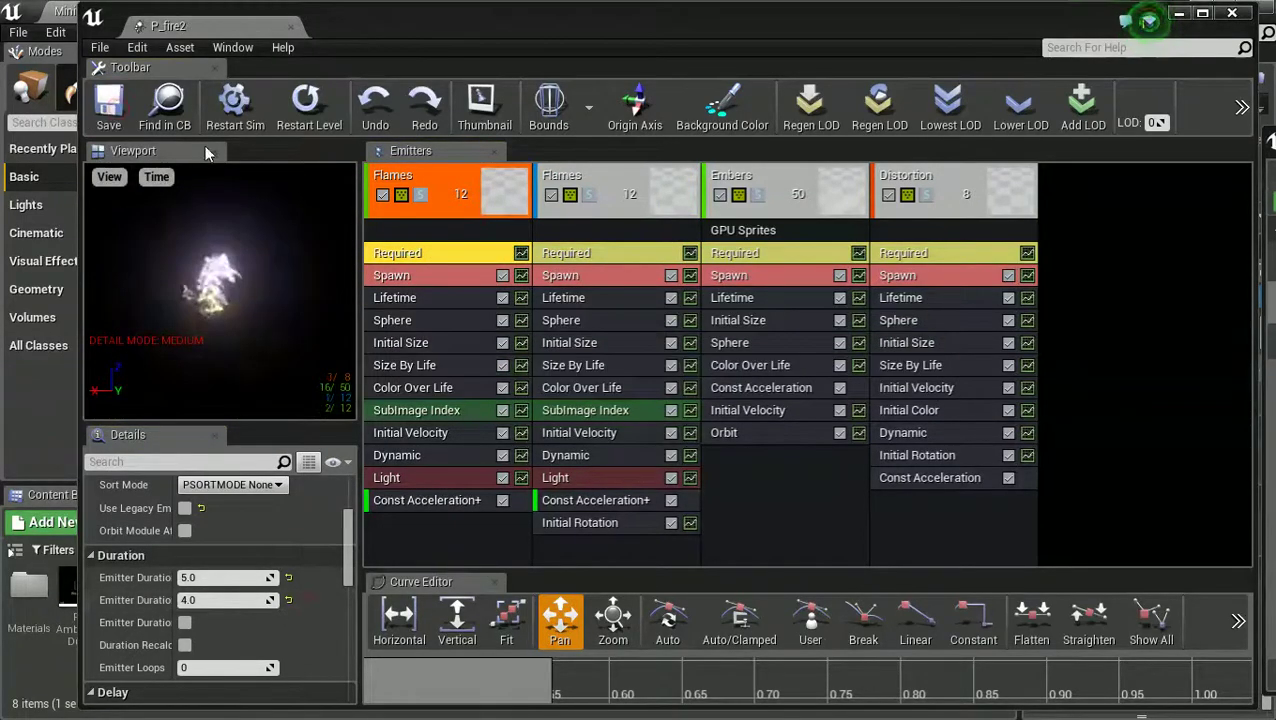
click(1232, 13)
Run the standalone game preview, move back from the building to watch the fireball and its denser flames, and exit the preview
click(866, 67)
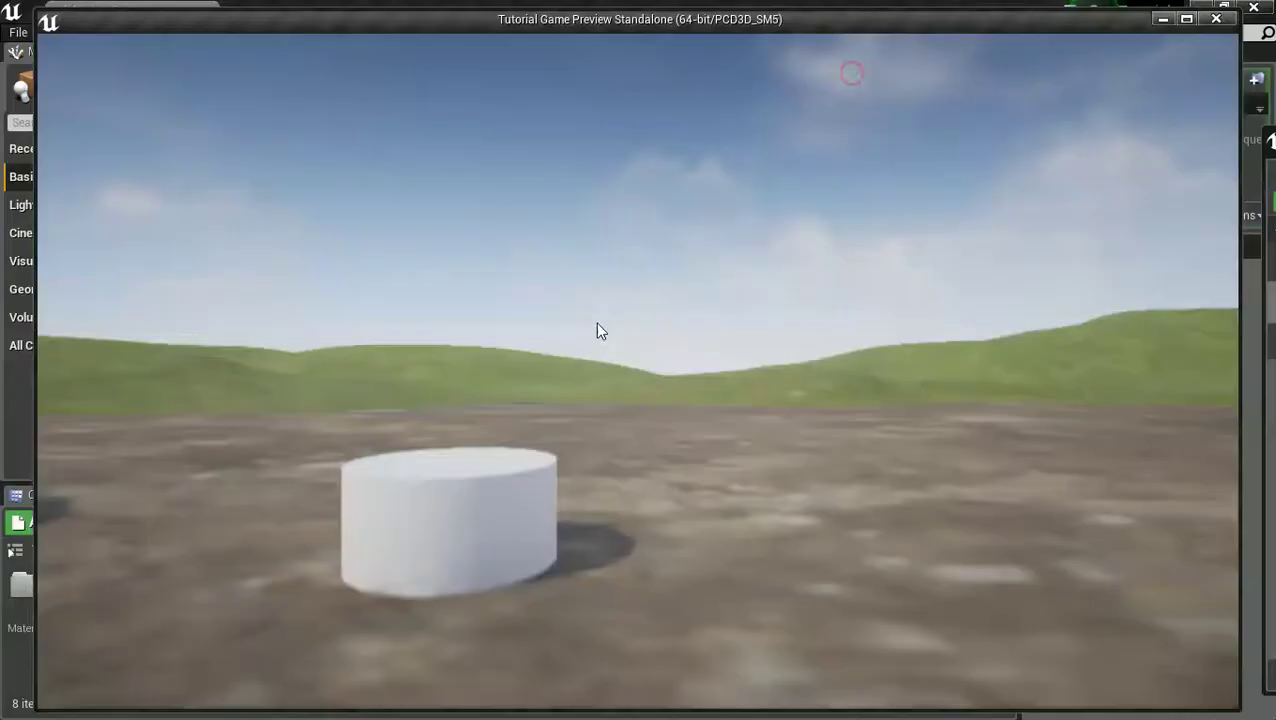
click(587, 332)
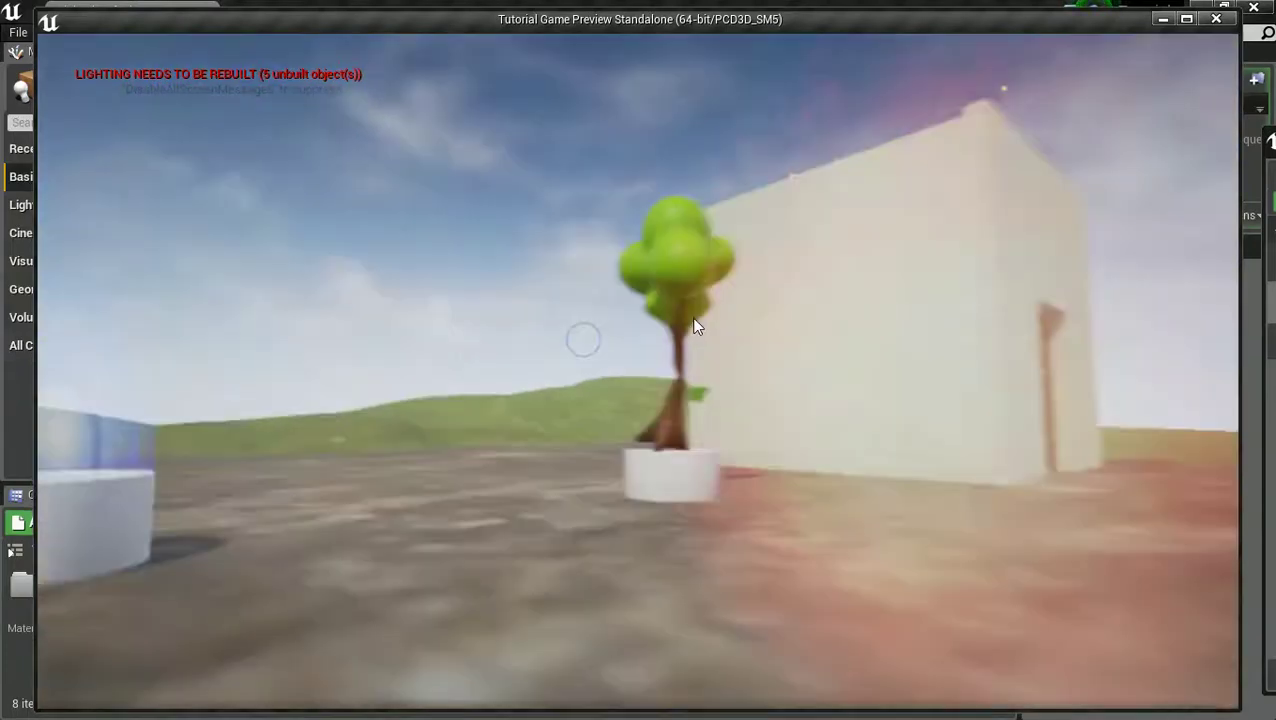
key(w)
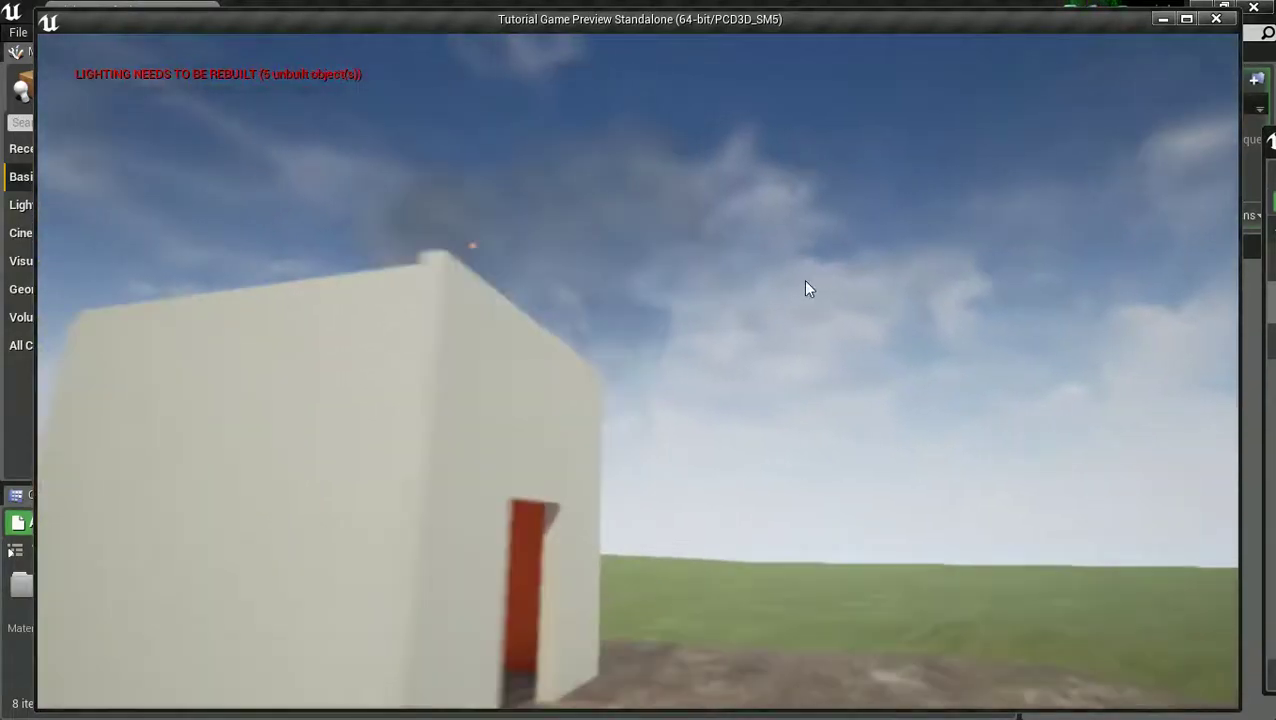
key(s)
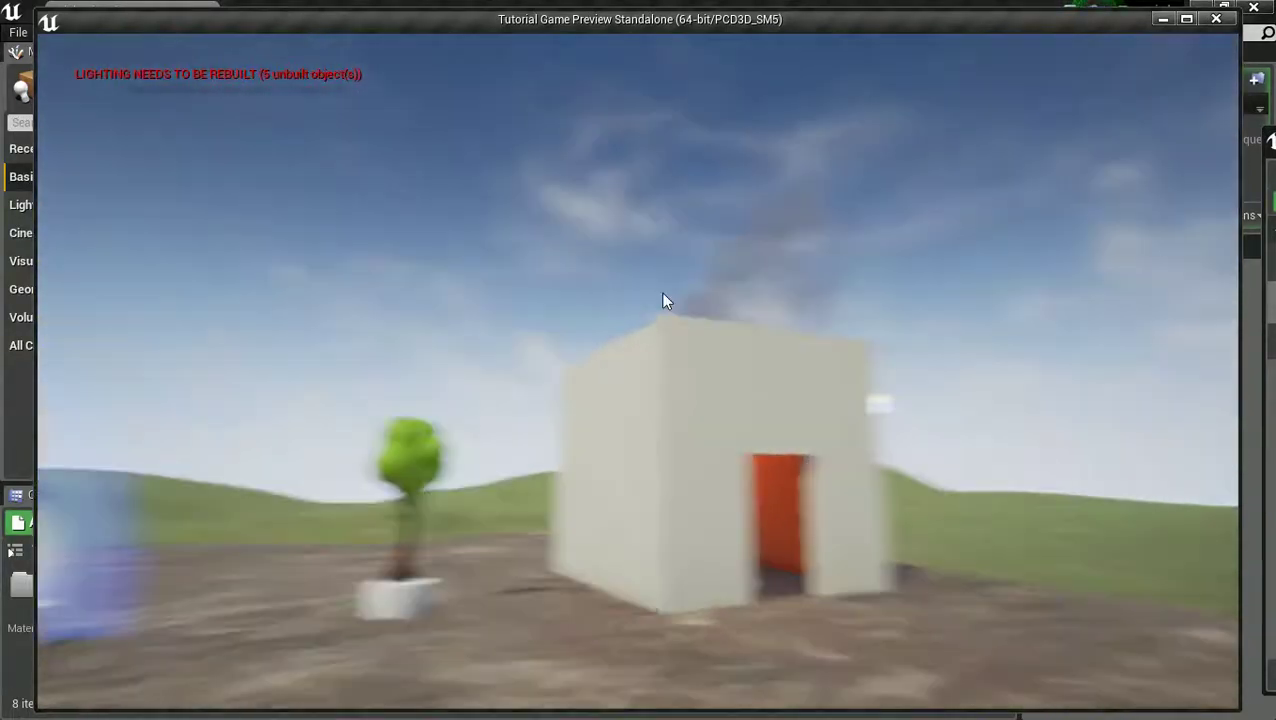
key(s)
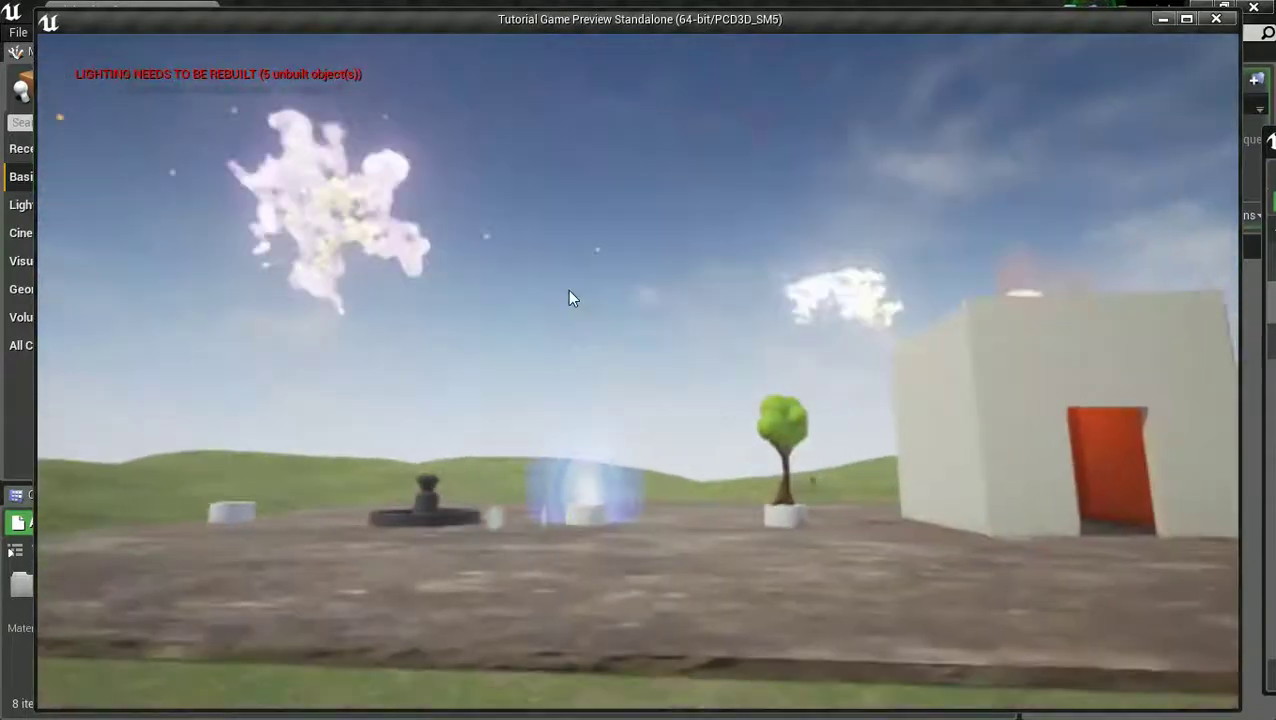
key(s)
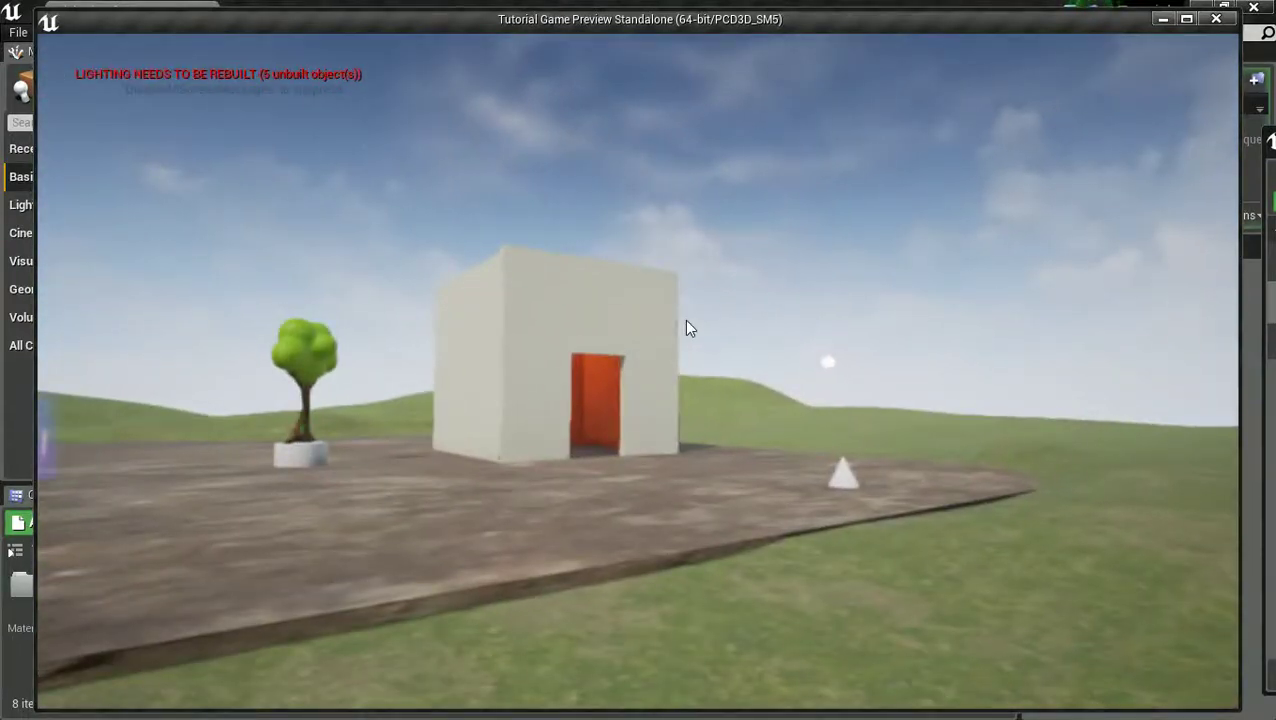
key(s)
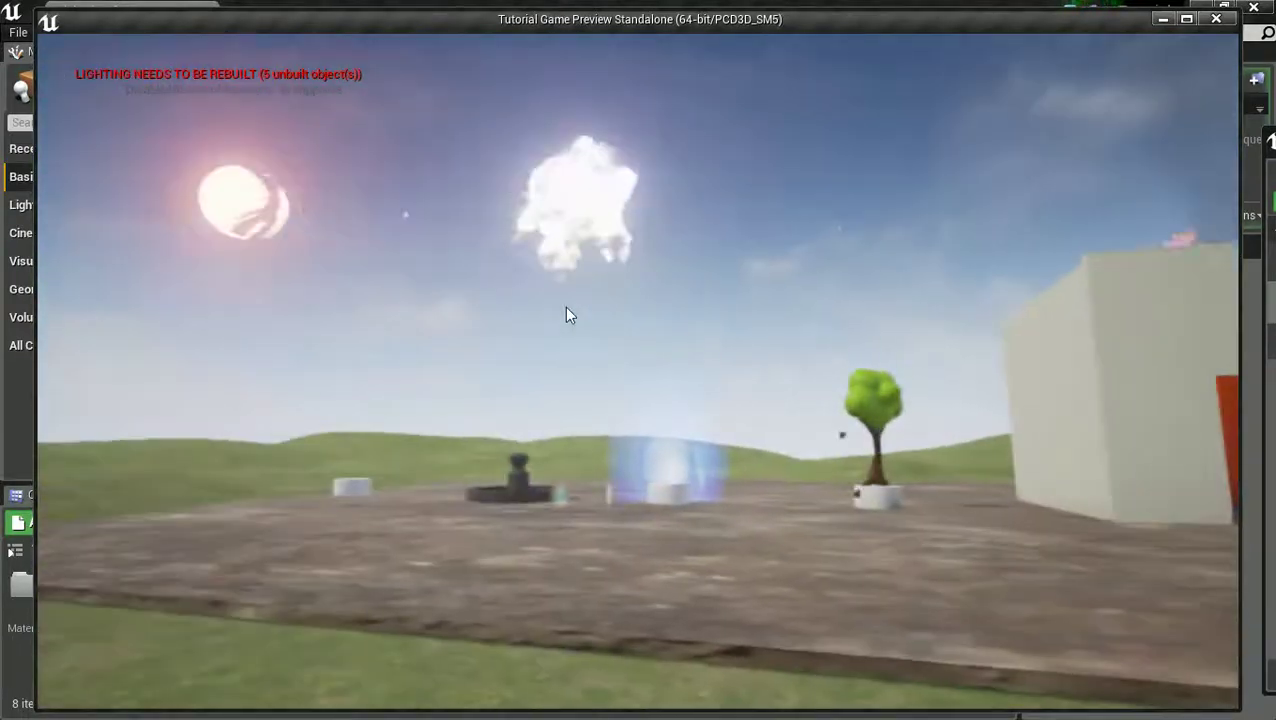
key(s)
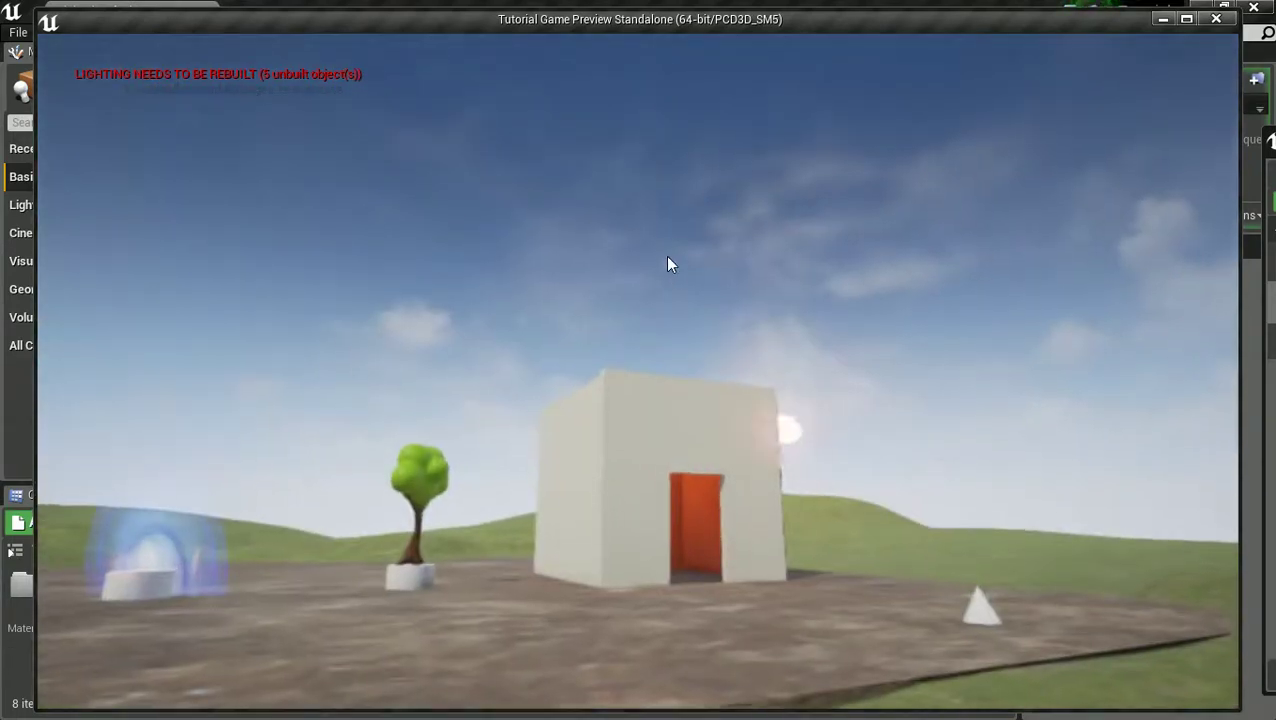
key(Escape)
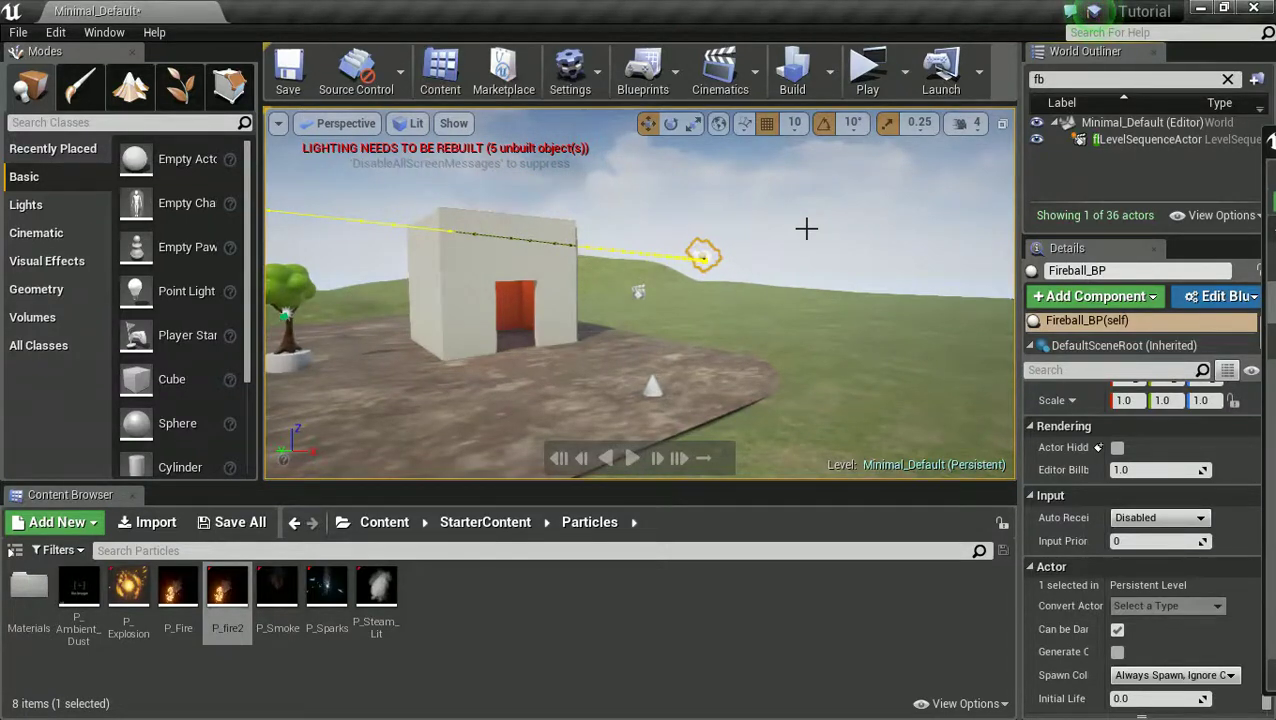
Replay the game preview to recheck the flames trailing the moving fireball over the building, and stop it
click(867, 72)
drag(760, 262, 902, 236)
key(s)
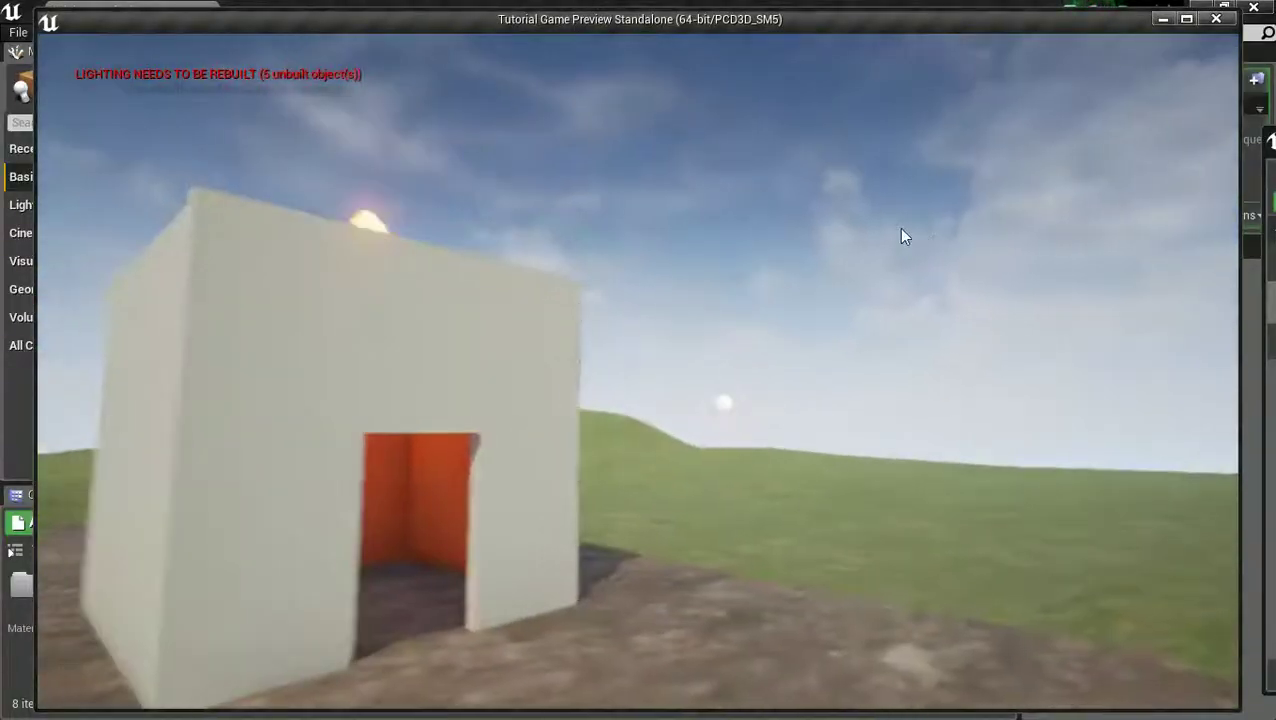
key(s)
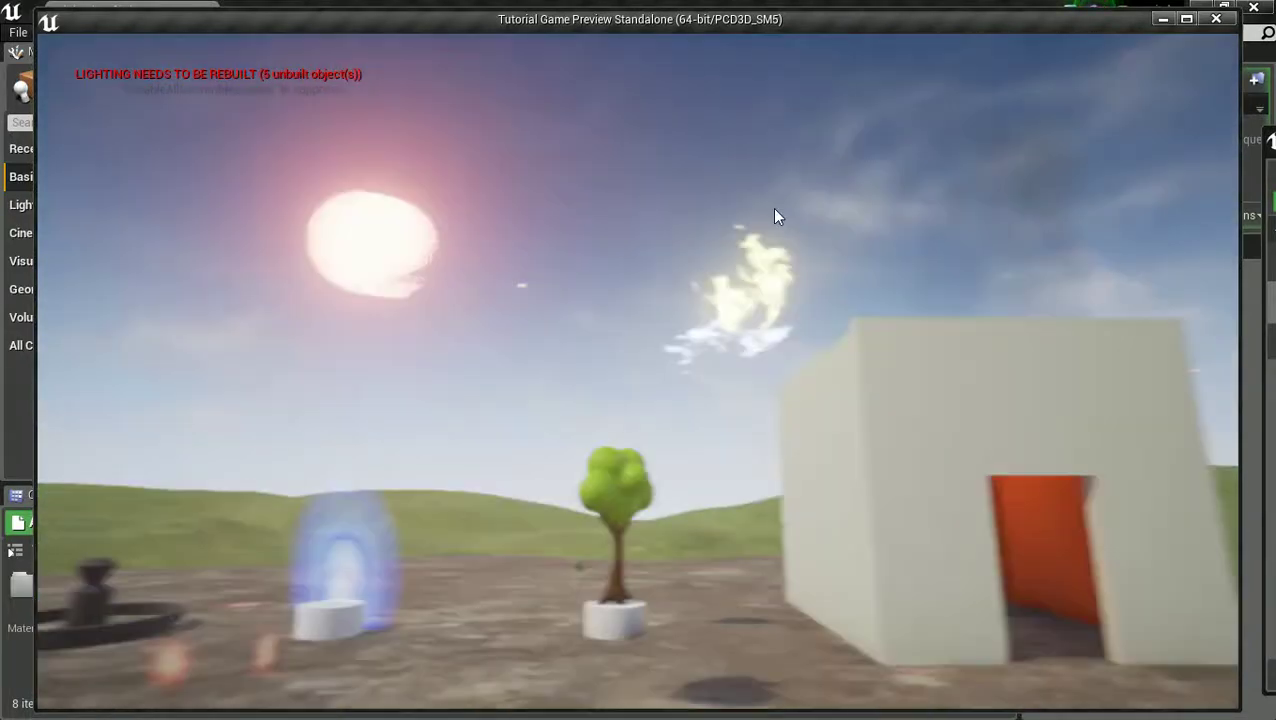
drag(774, 209, 908, 223)
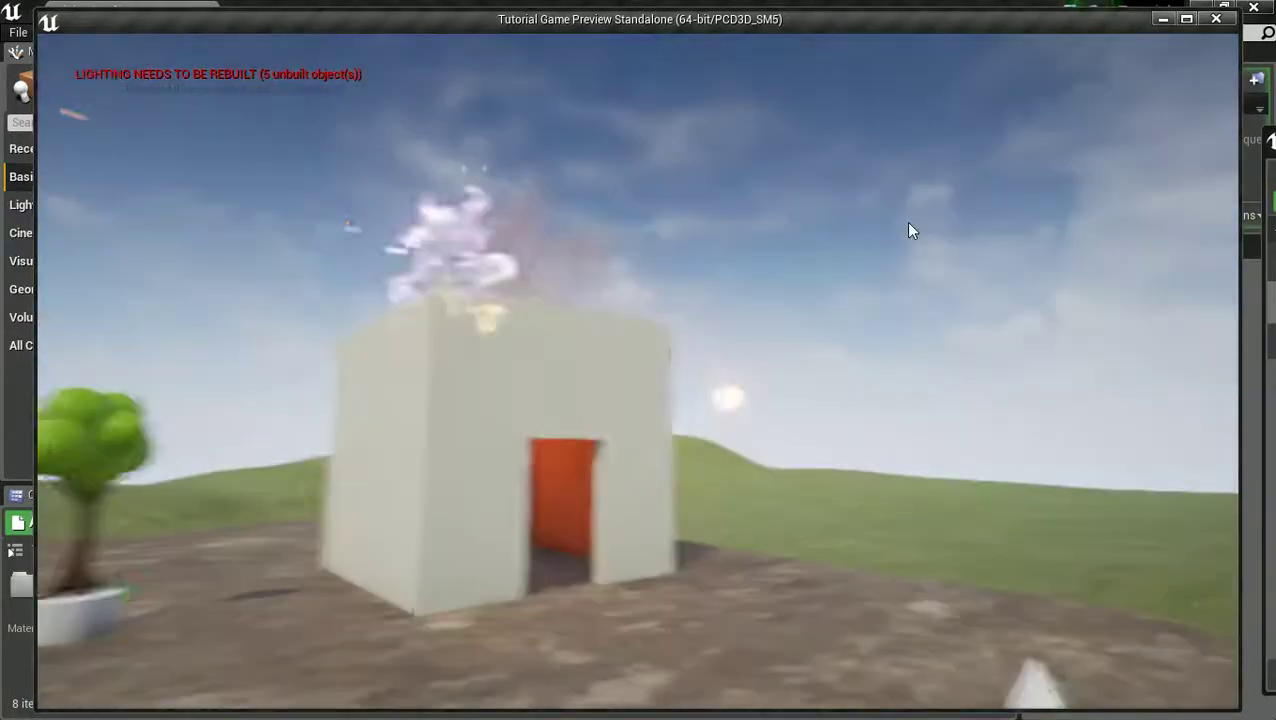
key(Escape)
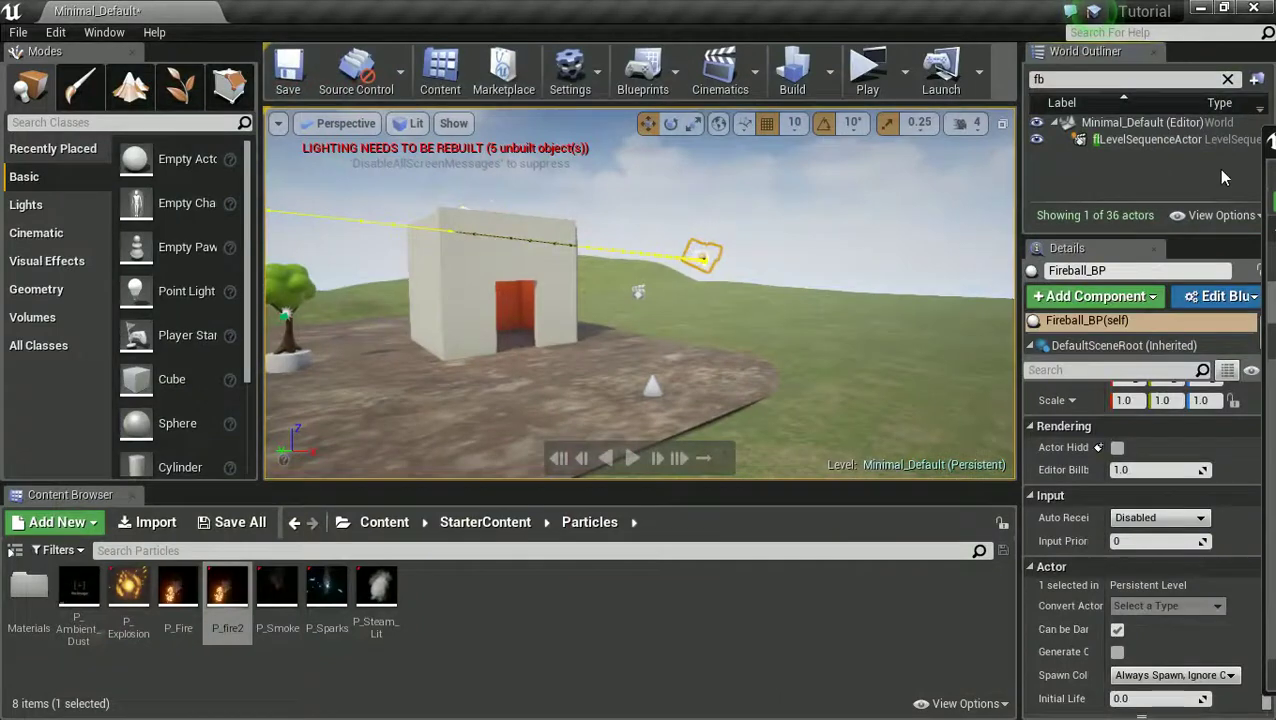
Open Fireball_BP from the Content Fireball folder and show the Event Graph nodes between Timeline_0 and the power parameter
click(384, 522)
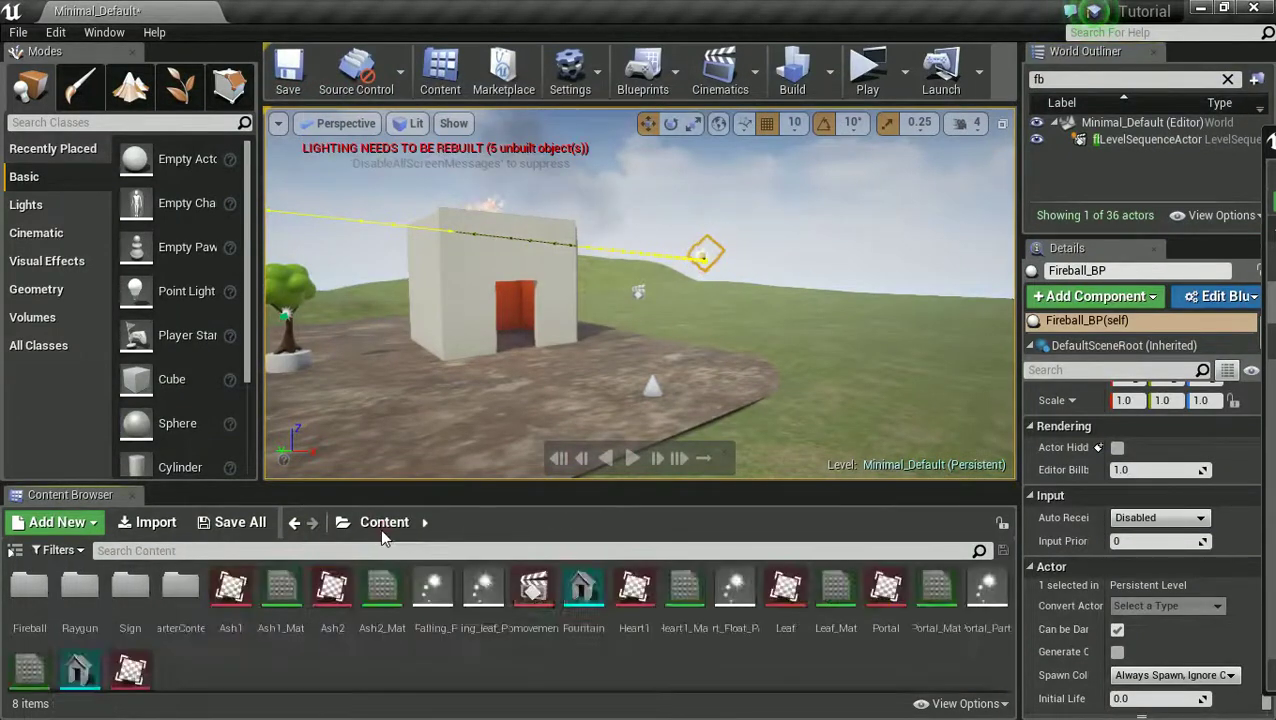
double_click(38, 605)
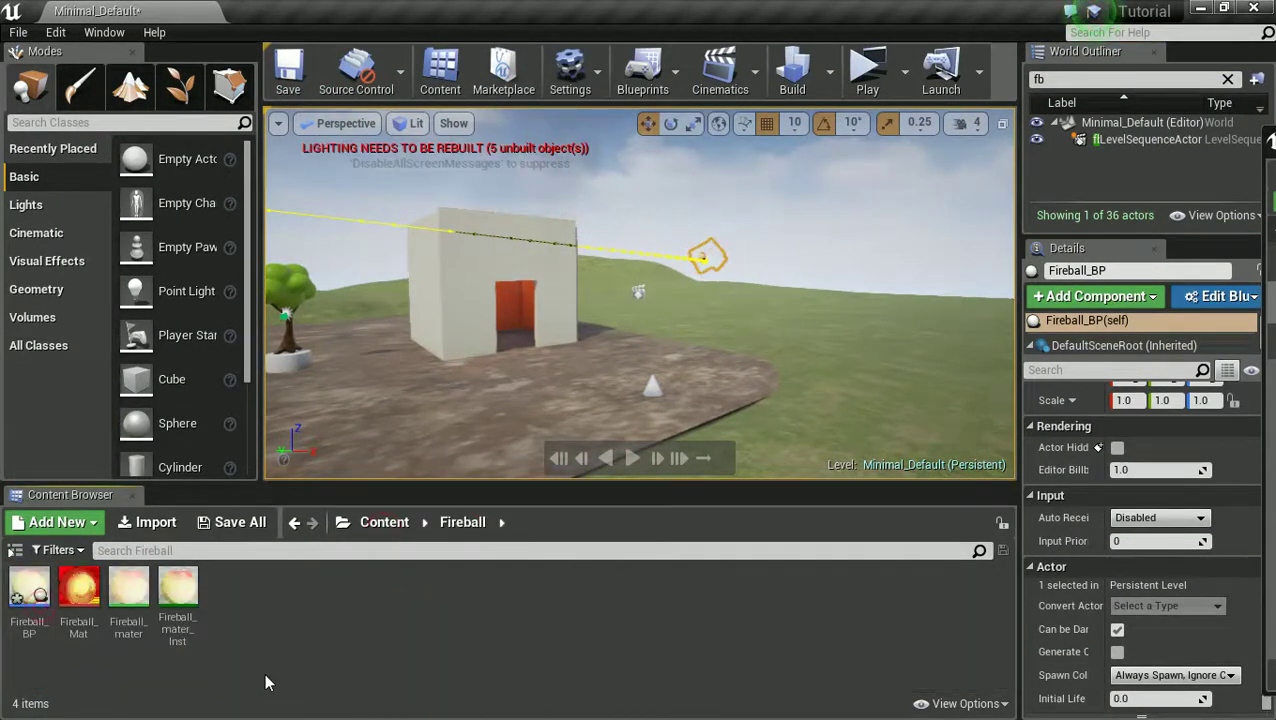
double_click(29, 590)
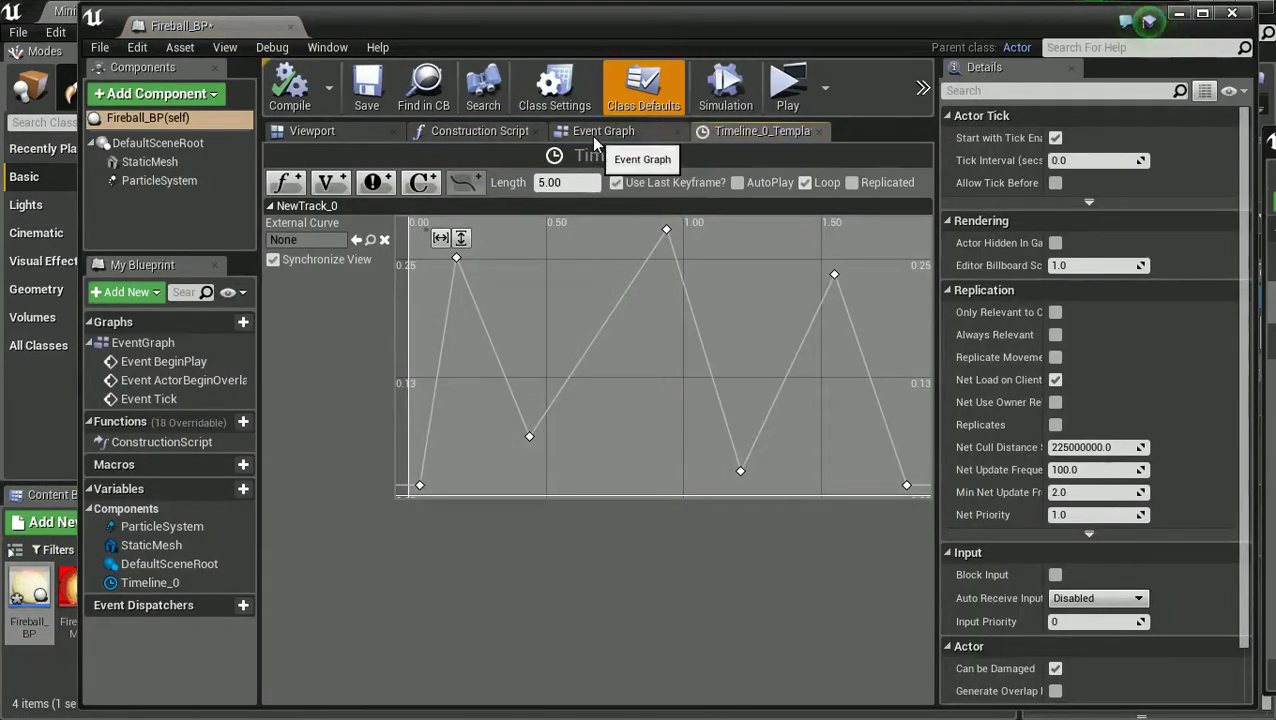
click(591, 136)
right_drag(712, 537, 487, 528)
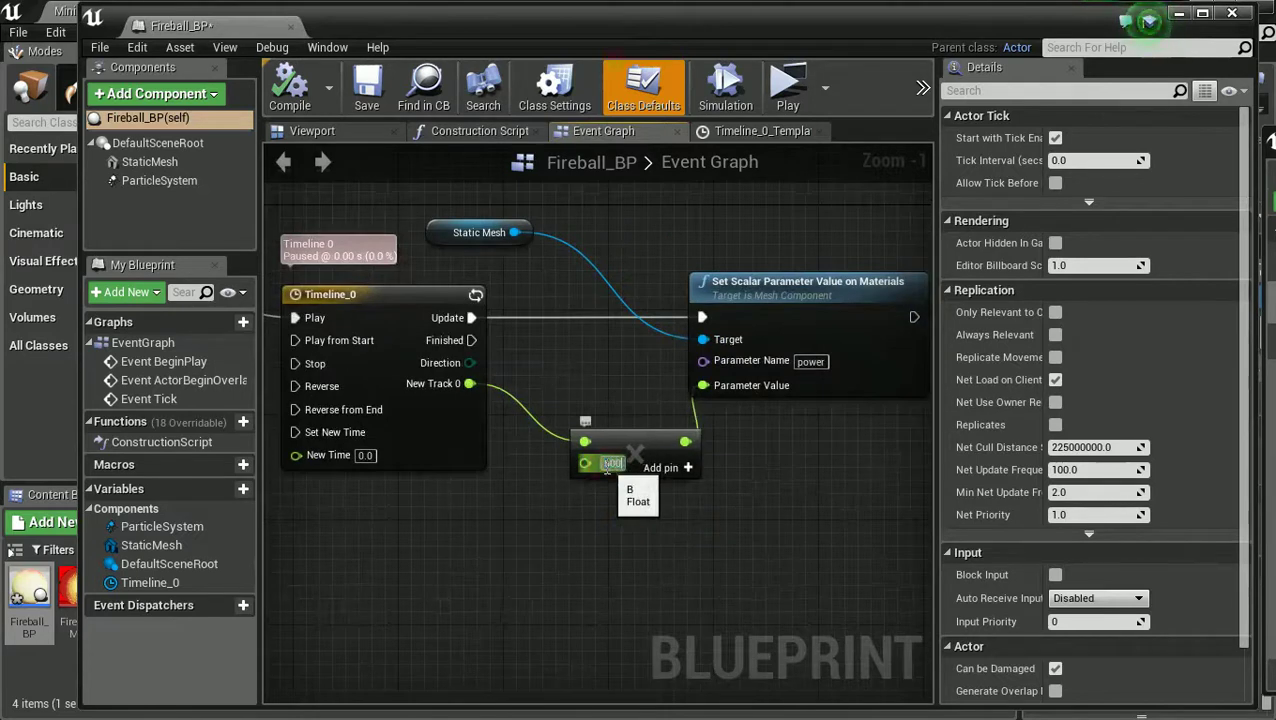
Review the ParticleSystem component's settings in Fireball_BP, then compile the blueprint and close its editor
click(341, 127)
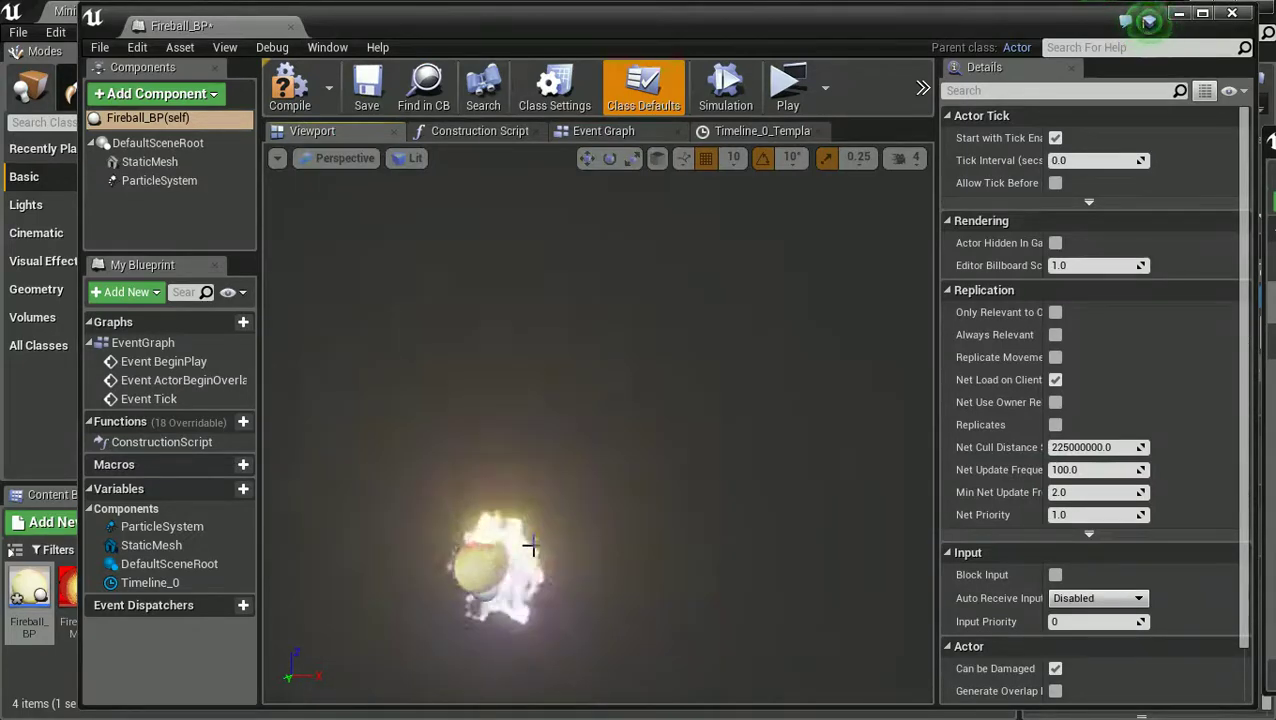
click(148, 181)
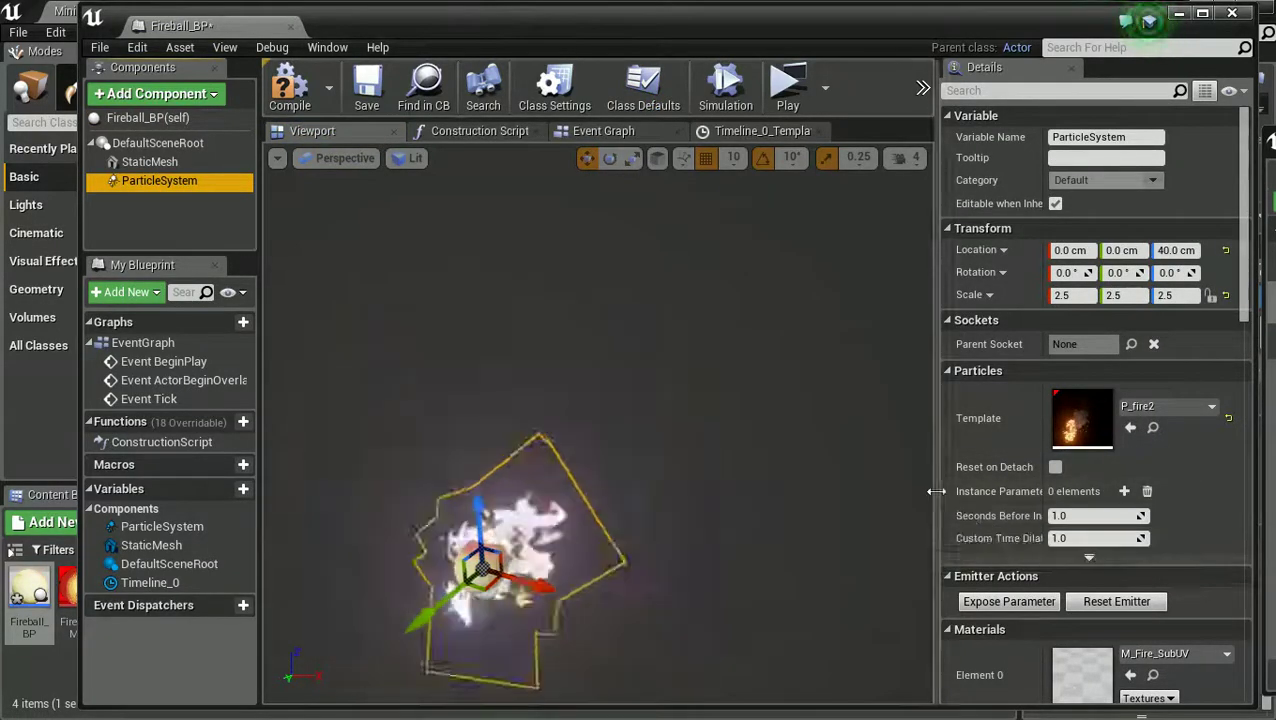
drag(936, 491, 836, 478)
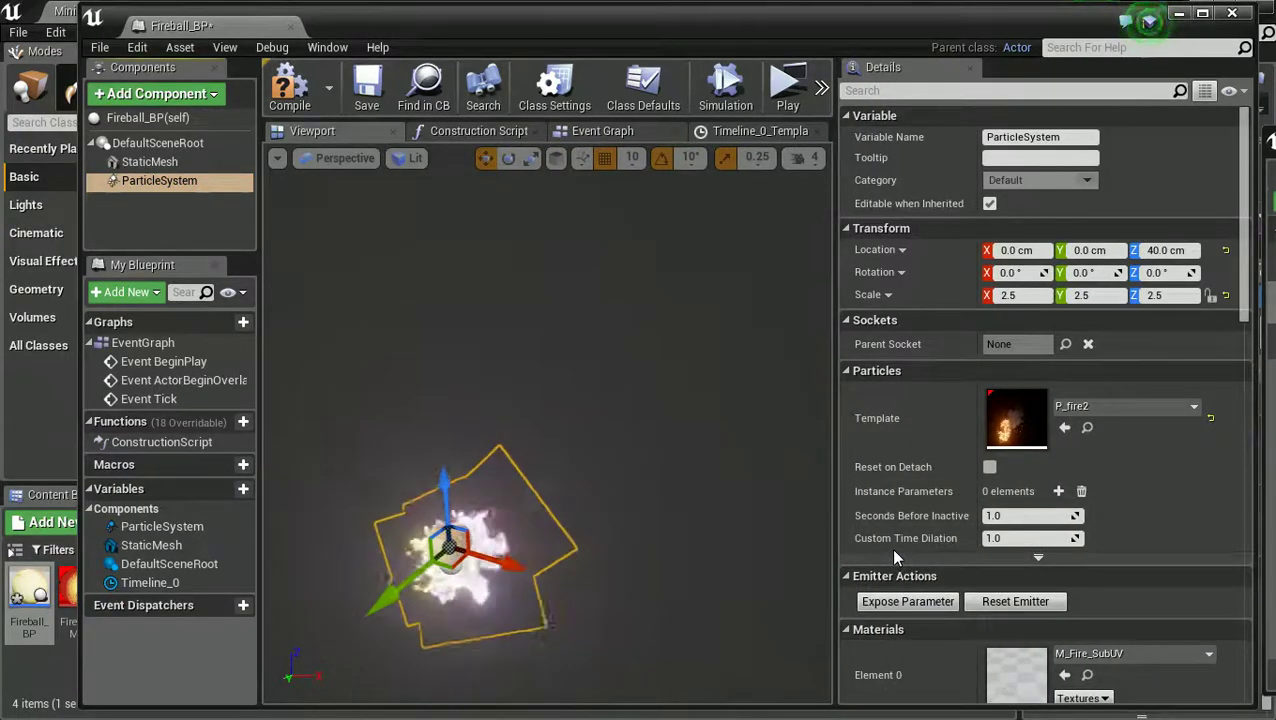
scroll(893, 524, down, 3)
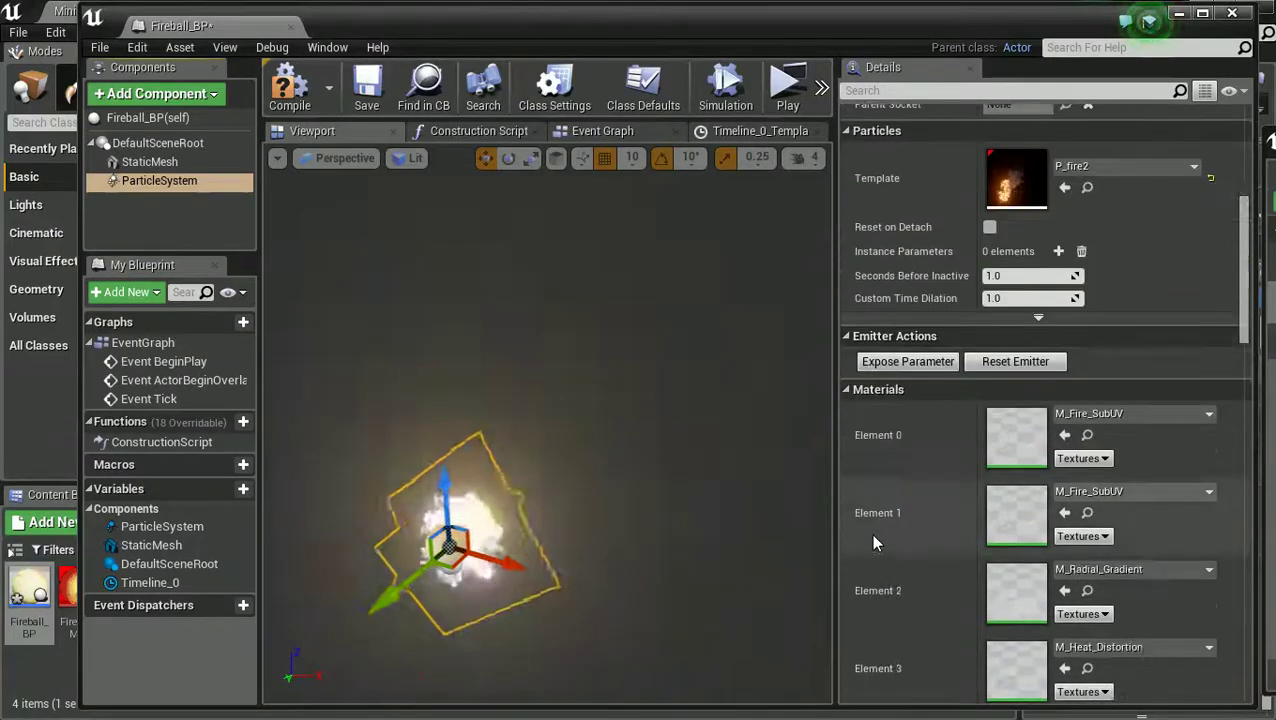
scroll(876, 540, down, 15)
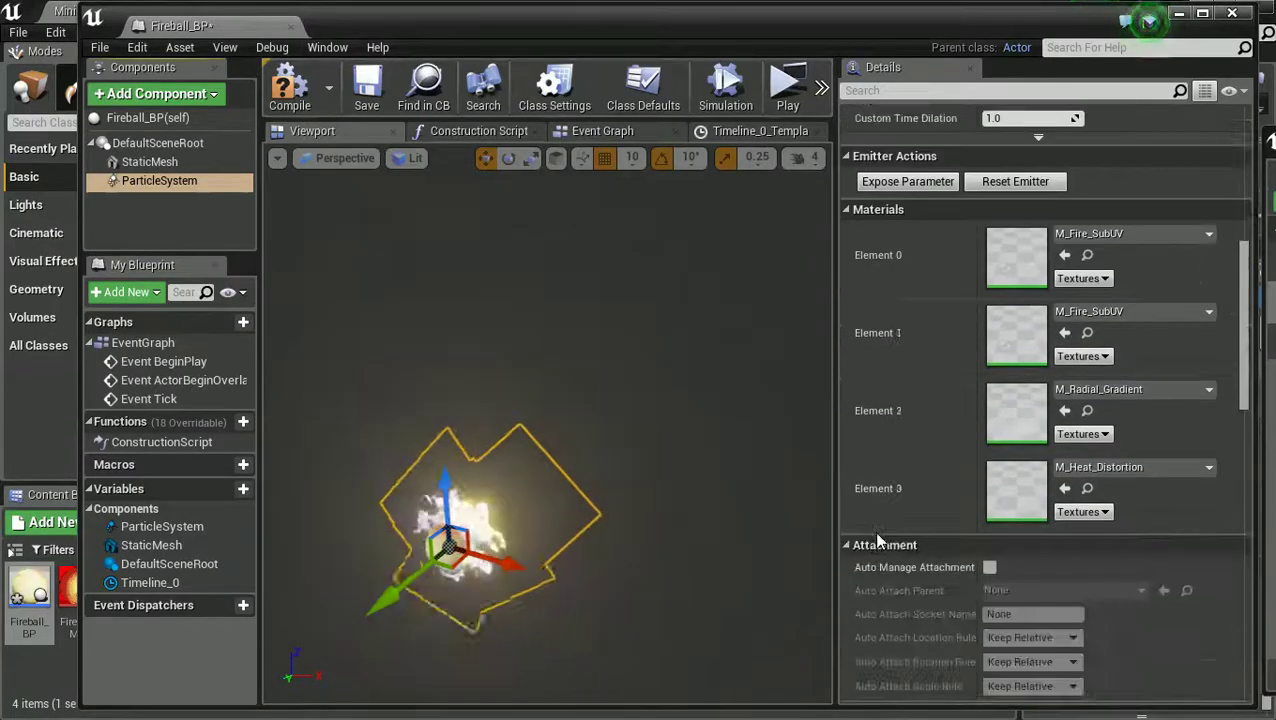
scroll(876, 540, down, 2)
click(292, 92)
click(1230, 14)
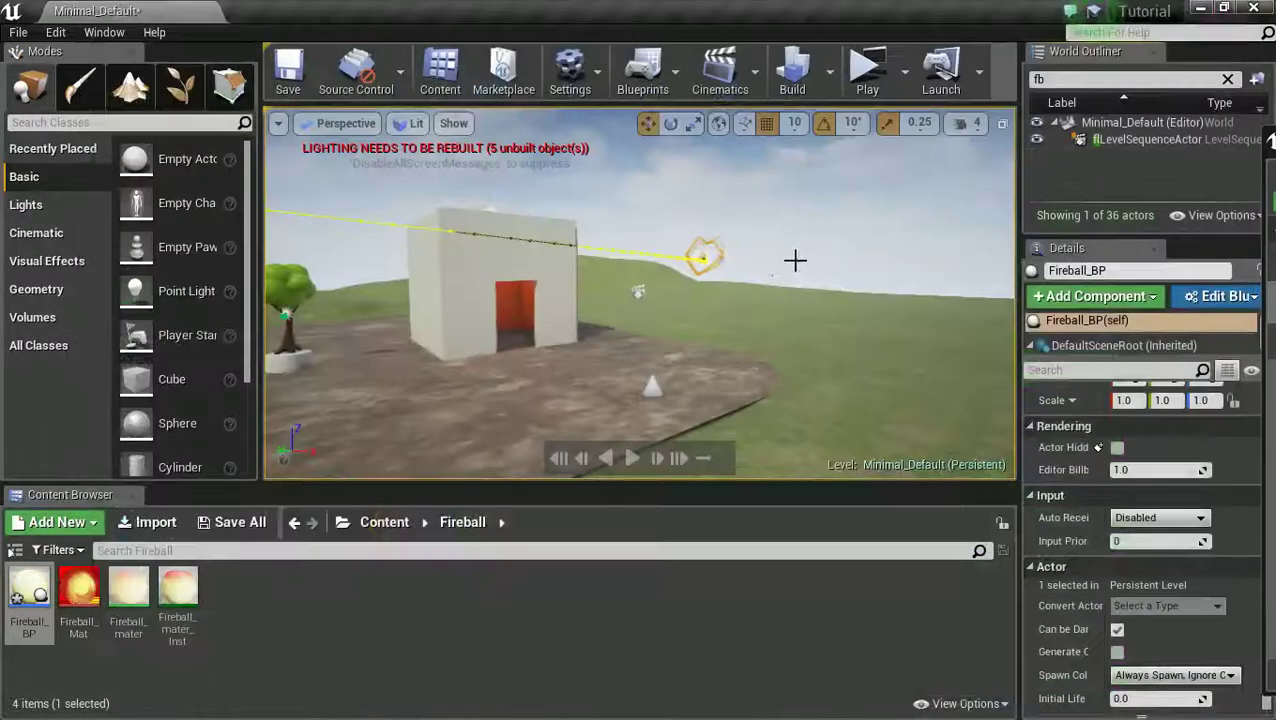